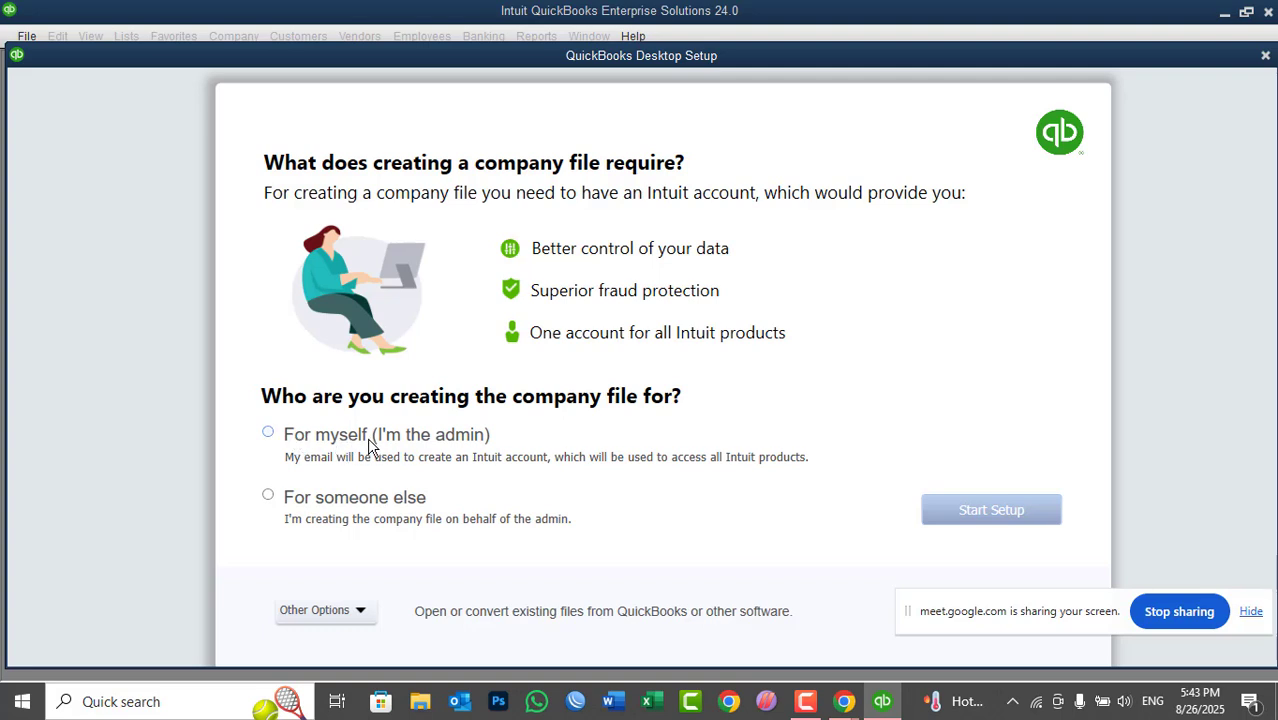
- Choose 'For myself (I'm the admin)' for the new company file, briefly checking the Other Options list
click(440, 449)
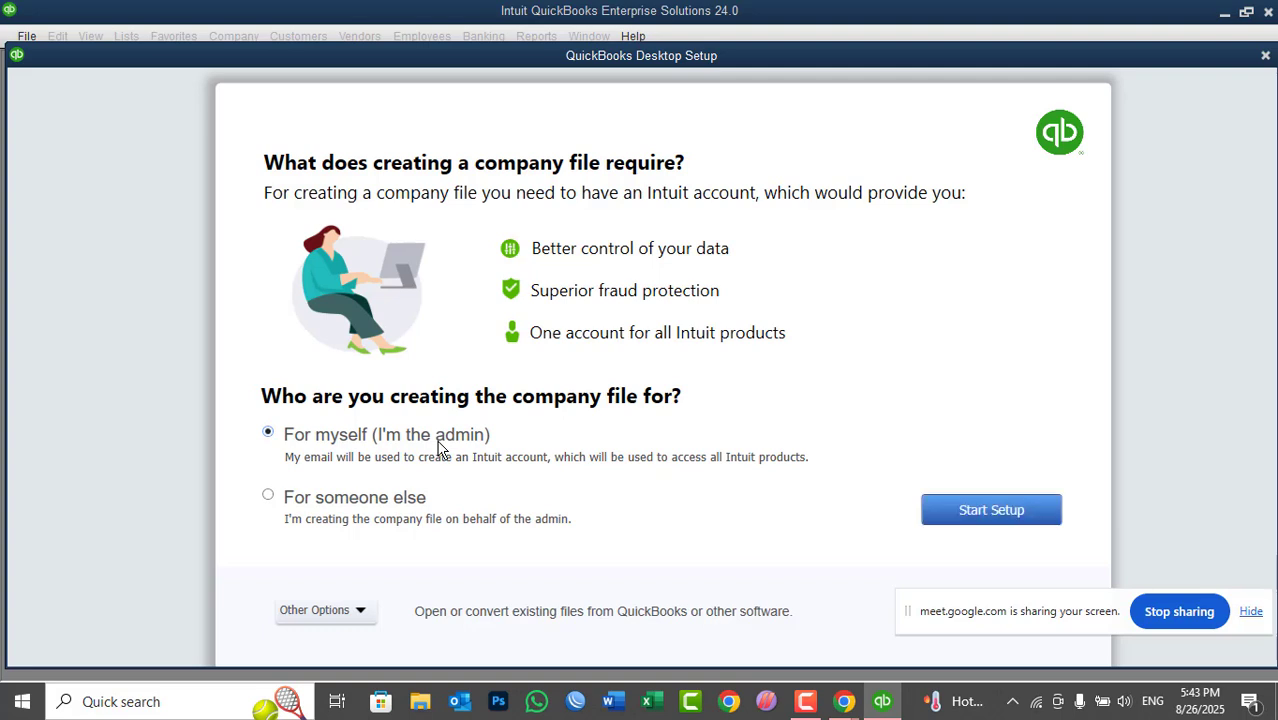
click(337, 505)
click(341, 444)
click(360, 610)
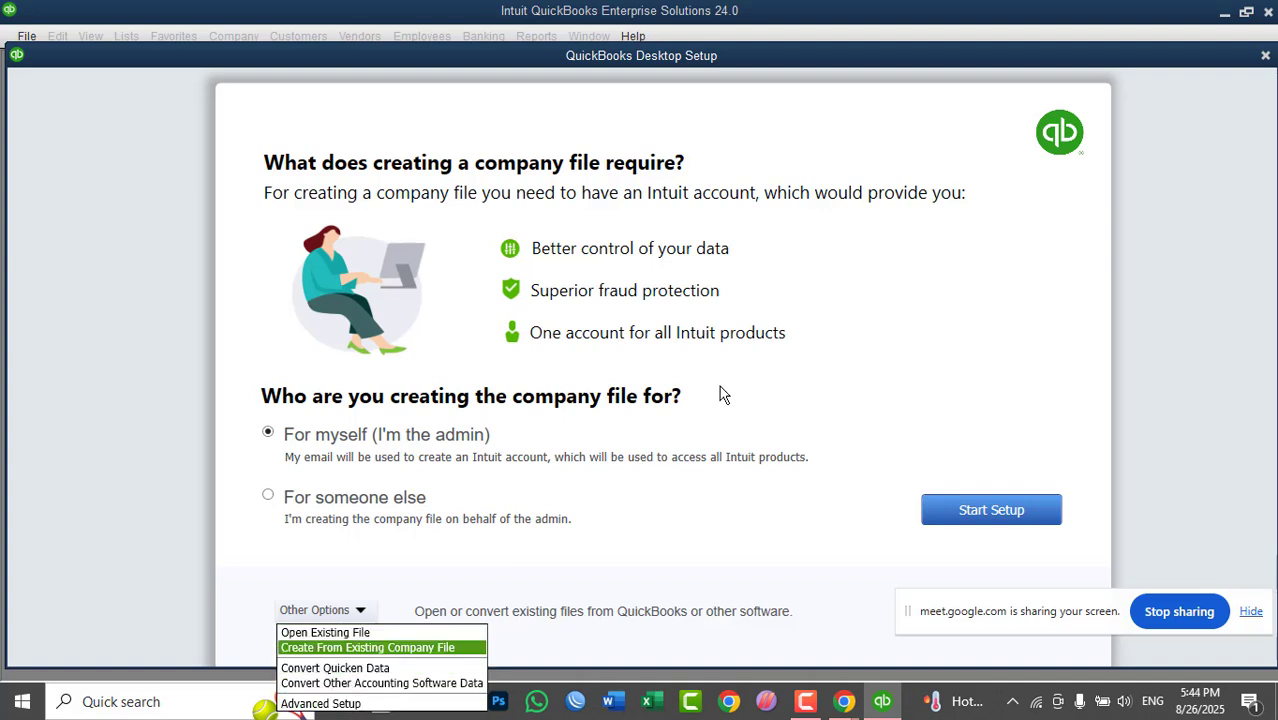
click(820, 340)
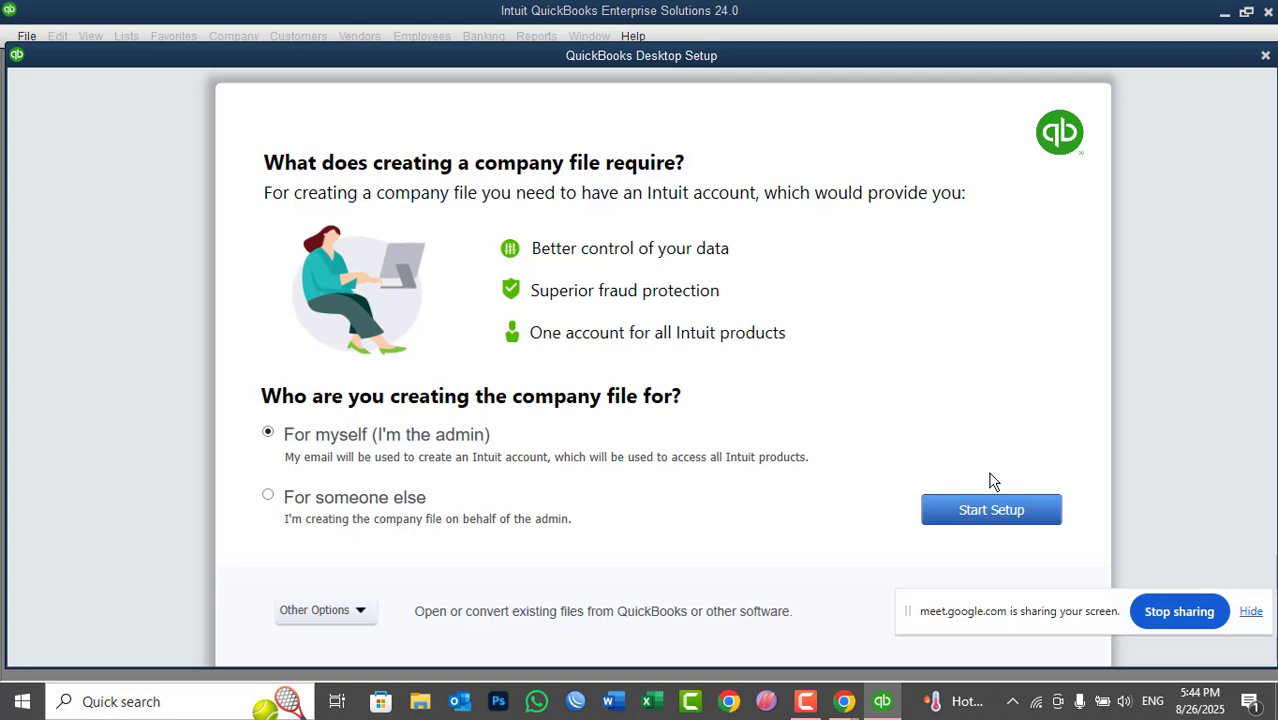
- Show the Other Options list with Open Existing File, Convert and Advanced Setup choices
click(337, 610)
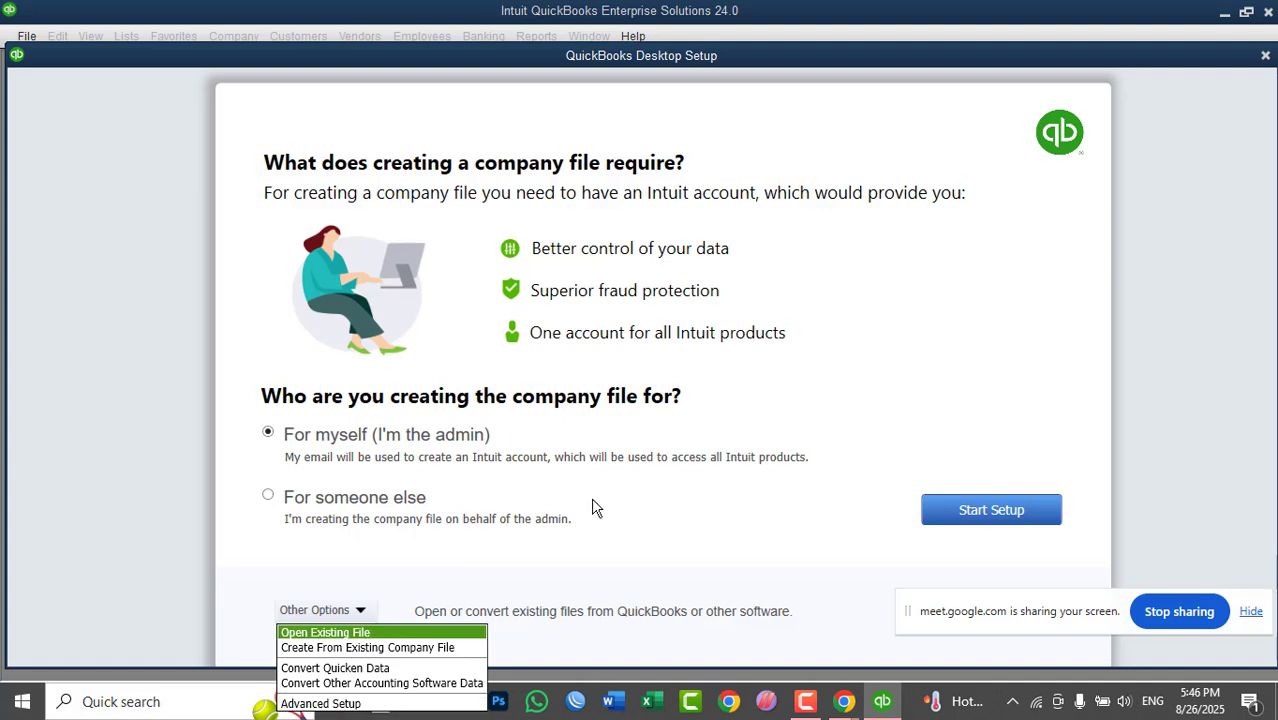
- Close Other Options, begin Start Setup, and choose 'Sign in later' on the Intuit sign-in page
click(897, 378)
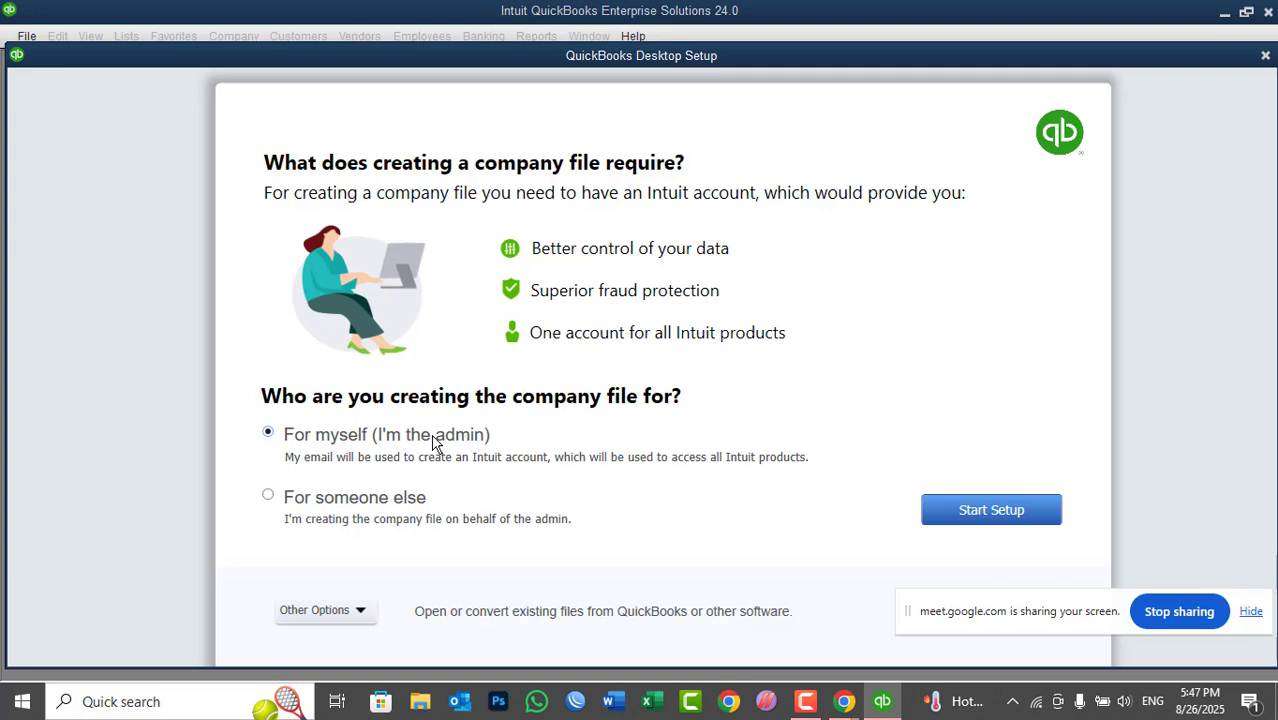
click(972, 512)
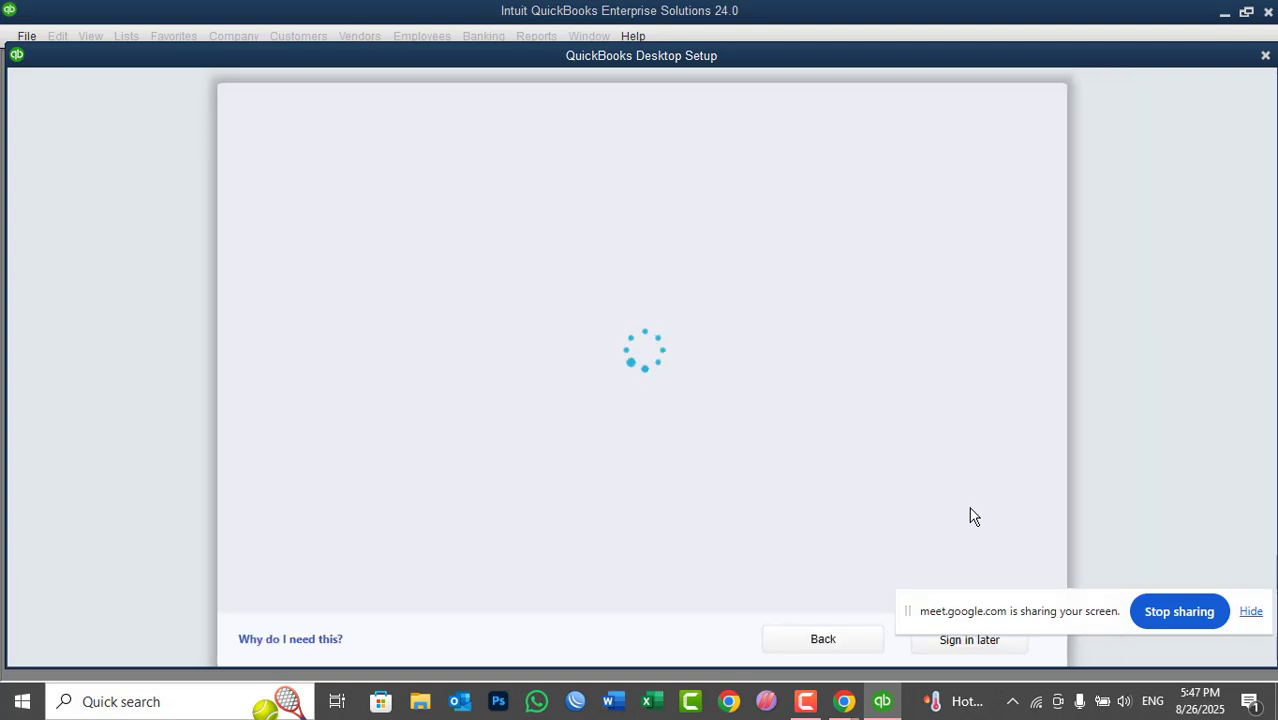
drag(1057, 602, 1084, 576)
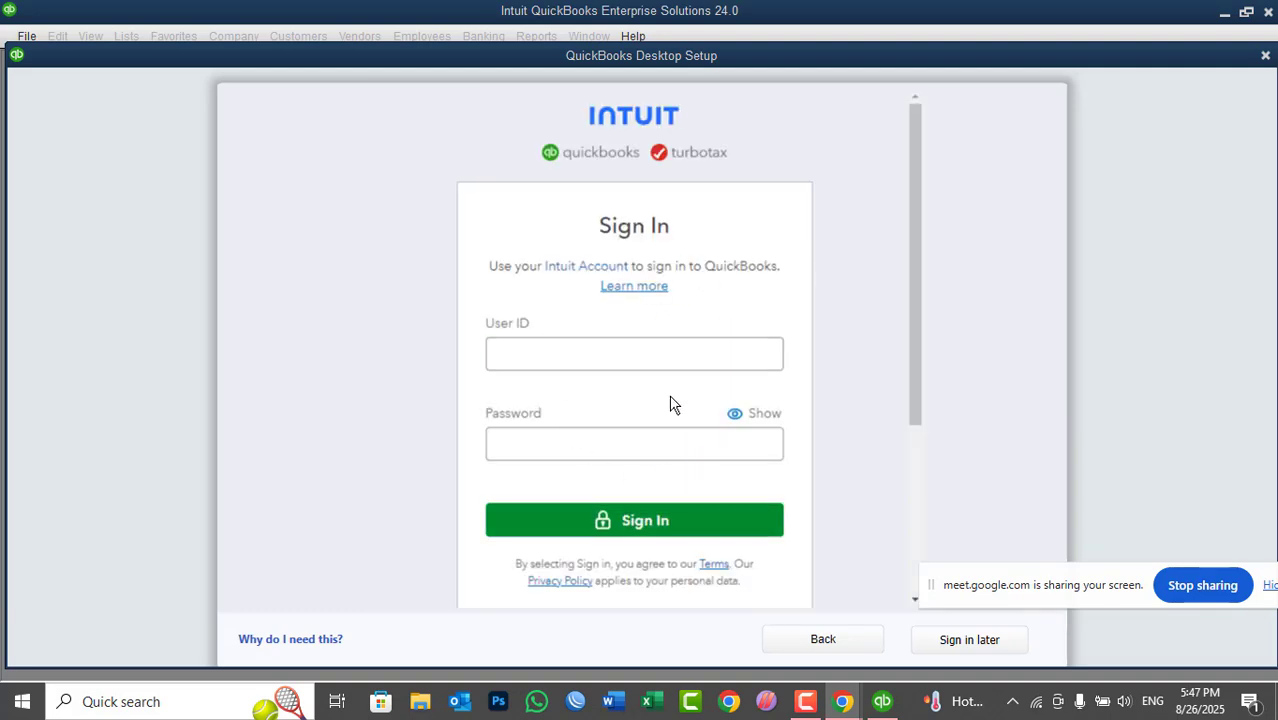
click(963, 641)
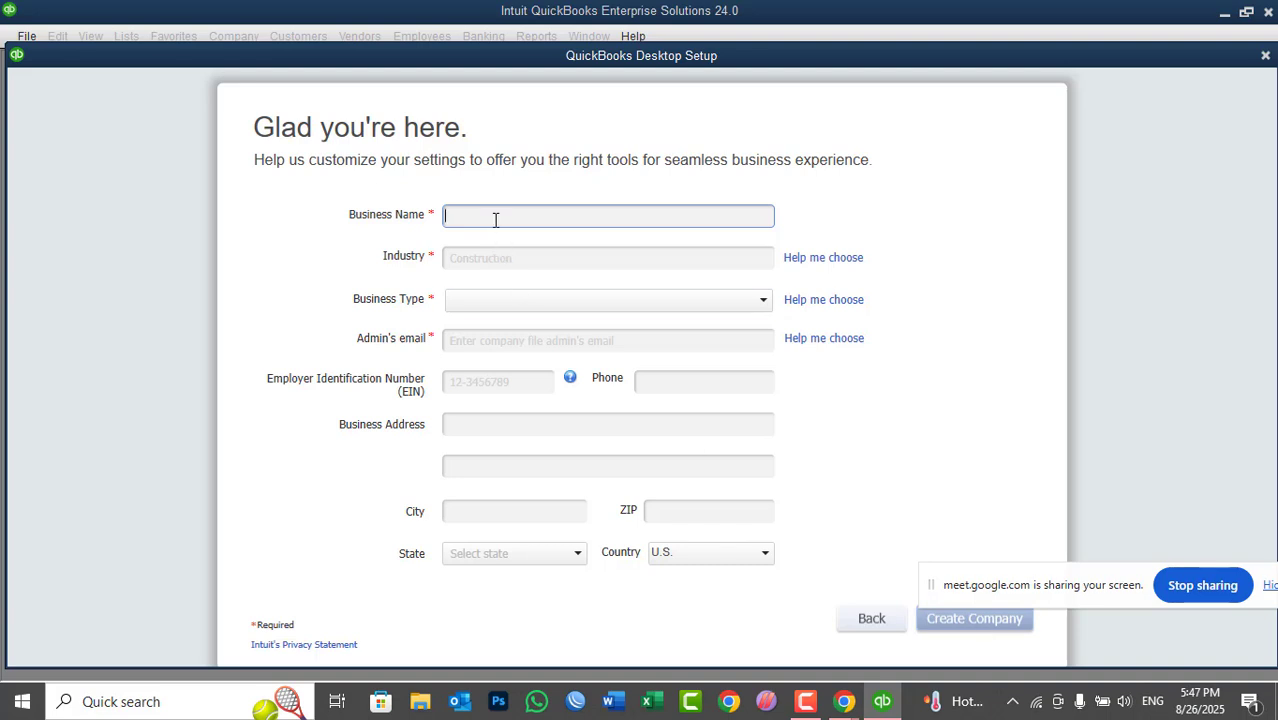
- Enter 'Intercontinental Hotel Kabul' as the business name and move into the Industry field
text(Intercontinental Hotel Kabul)
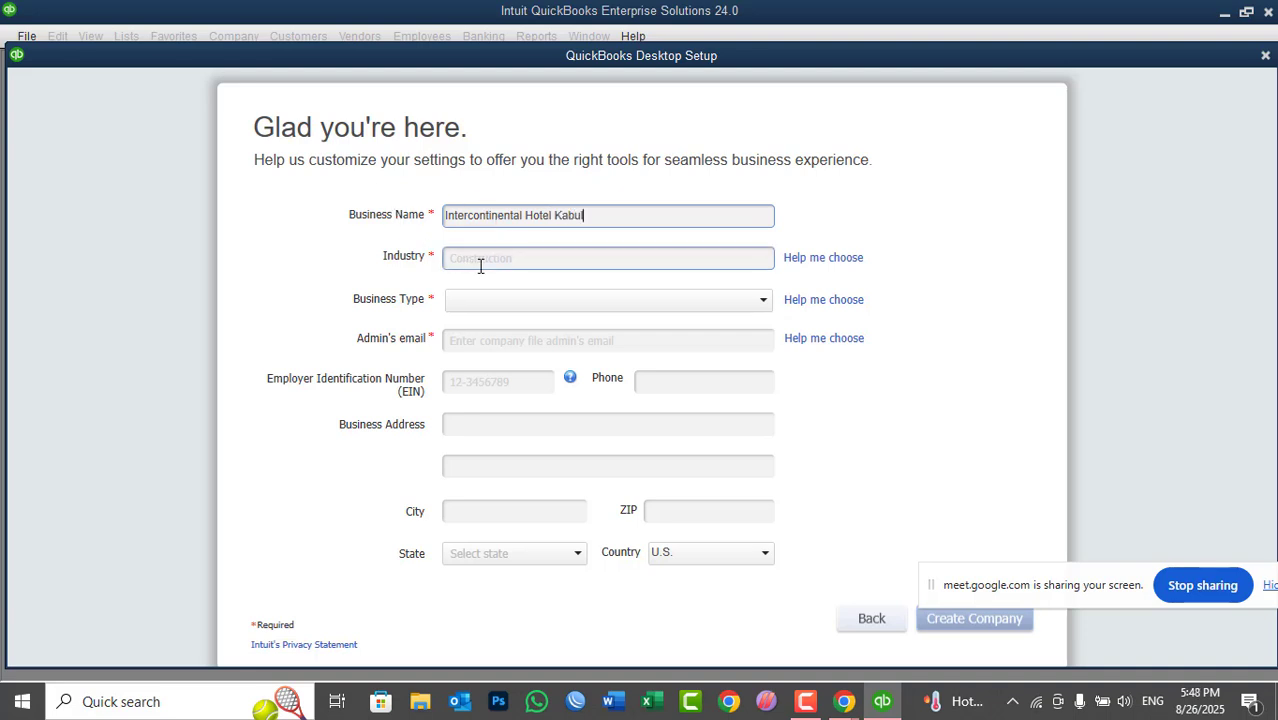
click(480, 266)
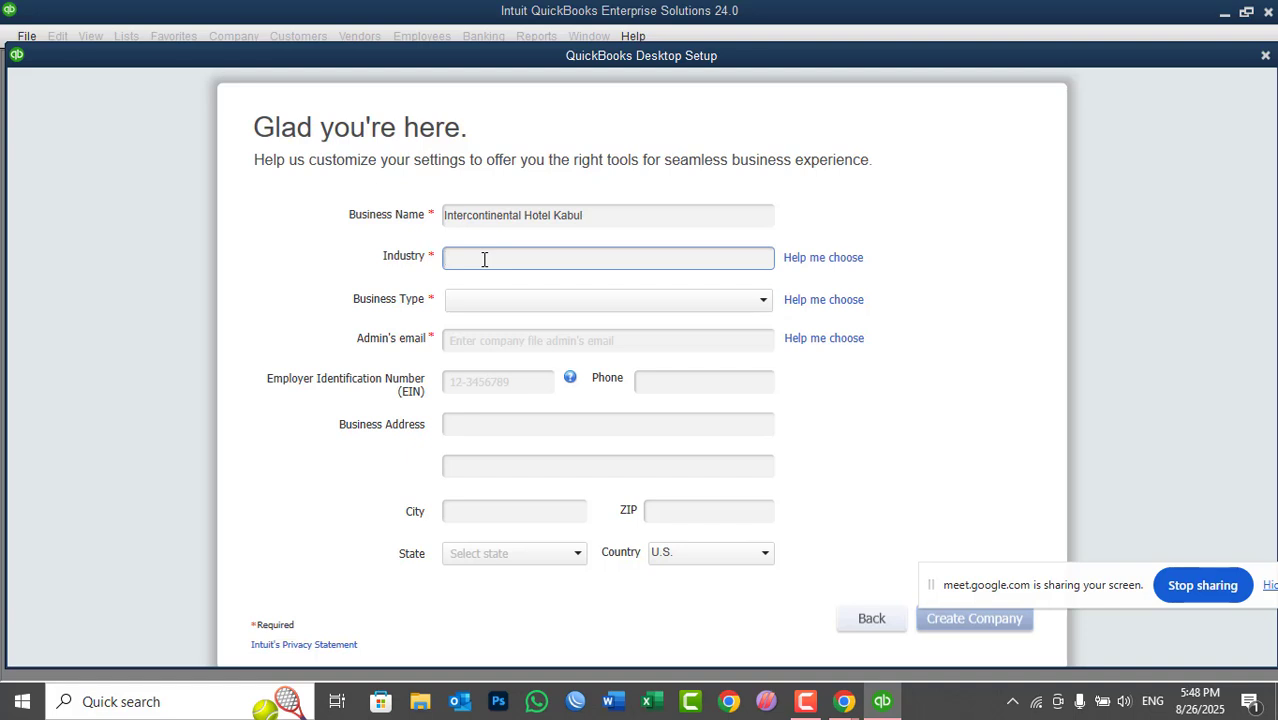
- Type 'A' in Industry to browse the suggestions, then delete it to leave Industry blank
text(A)
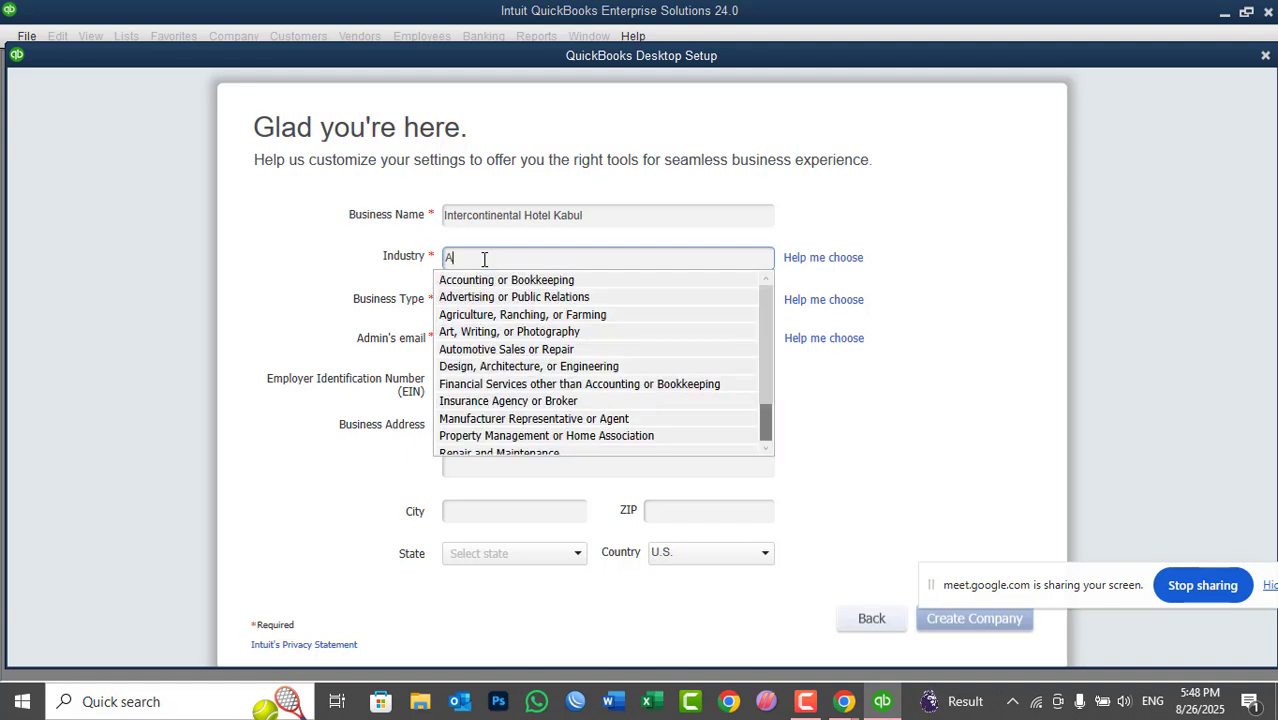
drag(764, 319, 756, 408)
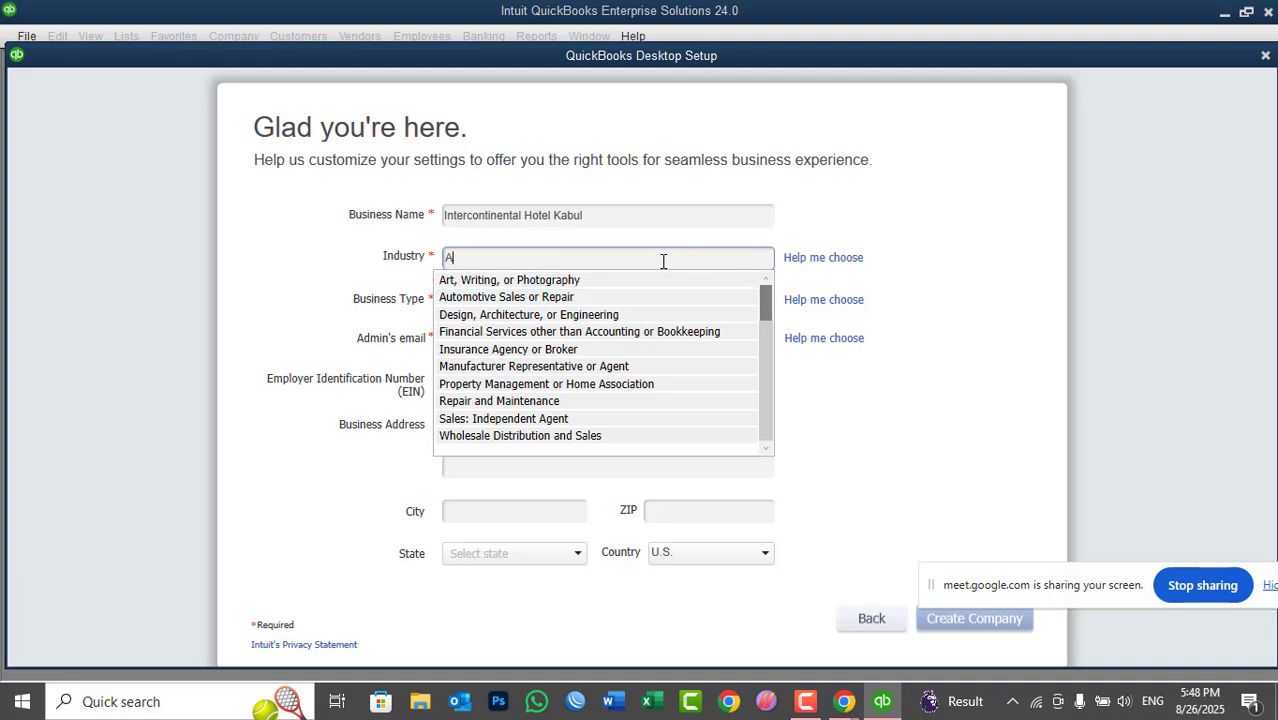
key(BackSpace)
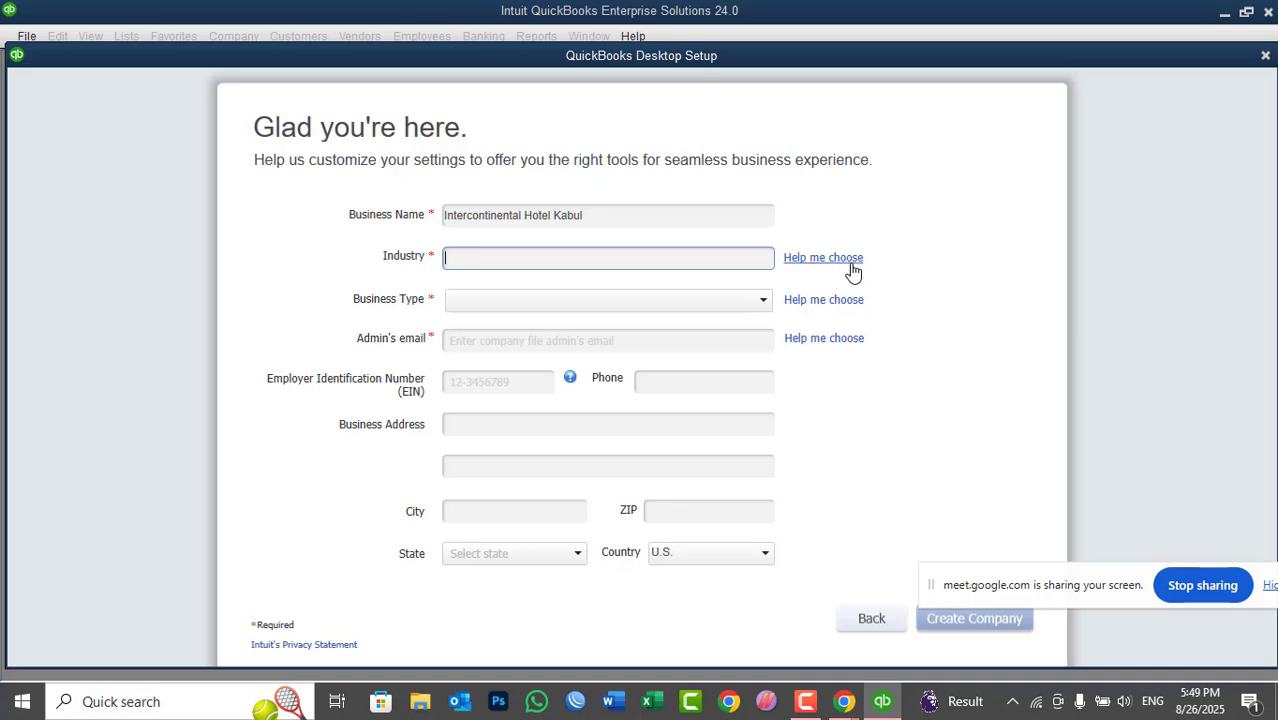
- Open the Select Your Industry list, try Other/None and Transportation, then scroll up to Accounting or Bookkeeping
click(816, 260)
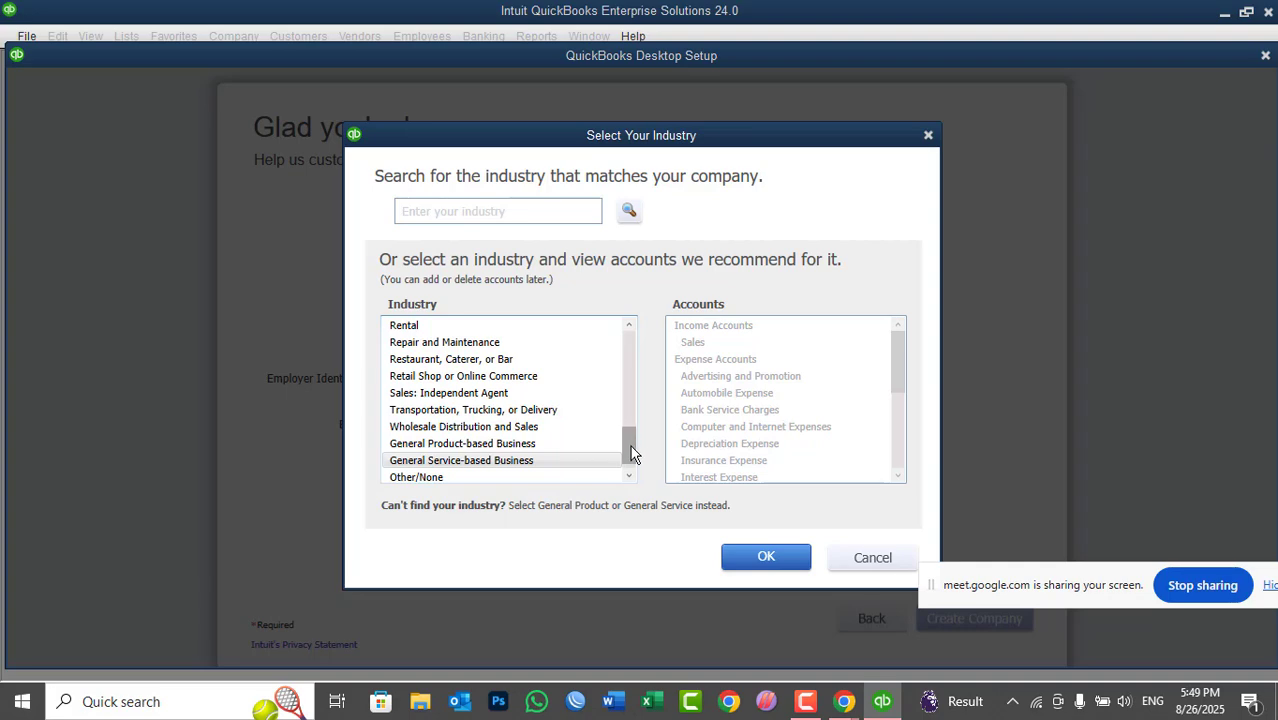
drag(632, 437, 628, 478)
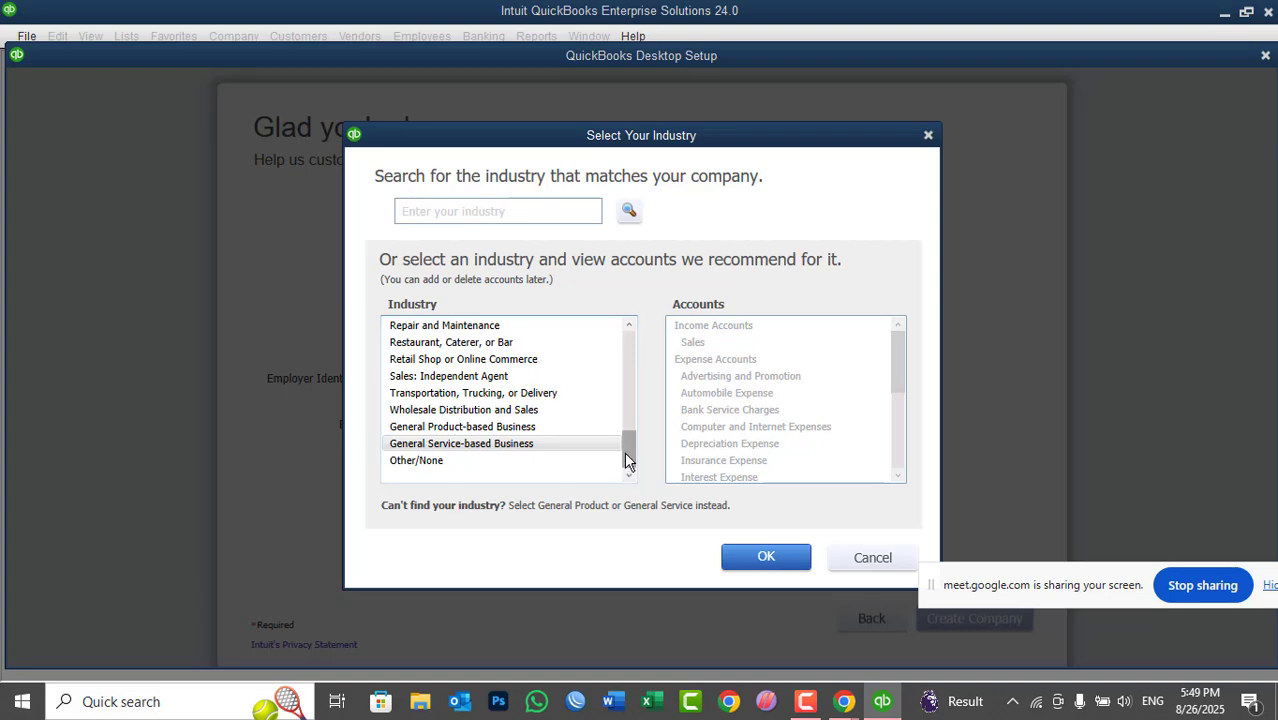
drag(626, 458, 489, 490)
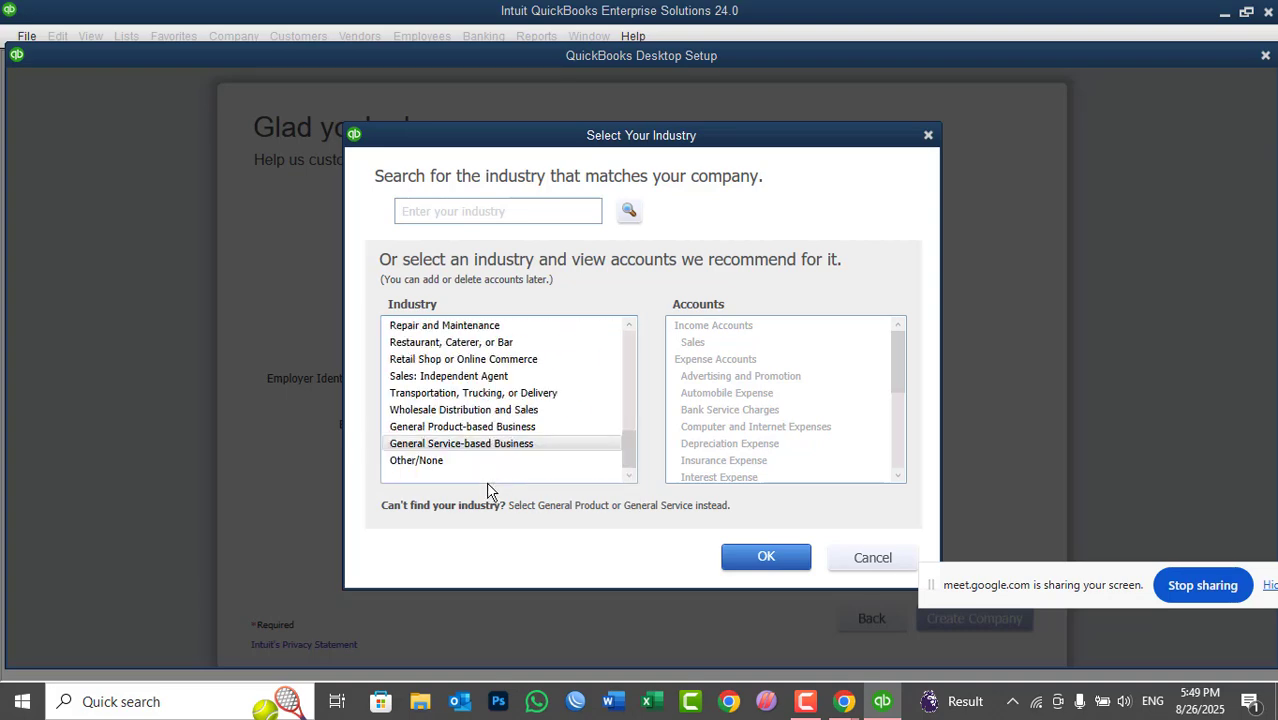
click(416, 462)
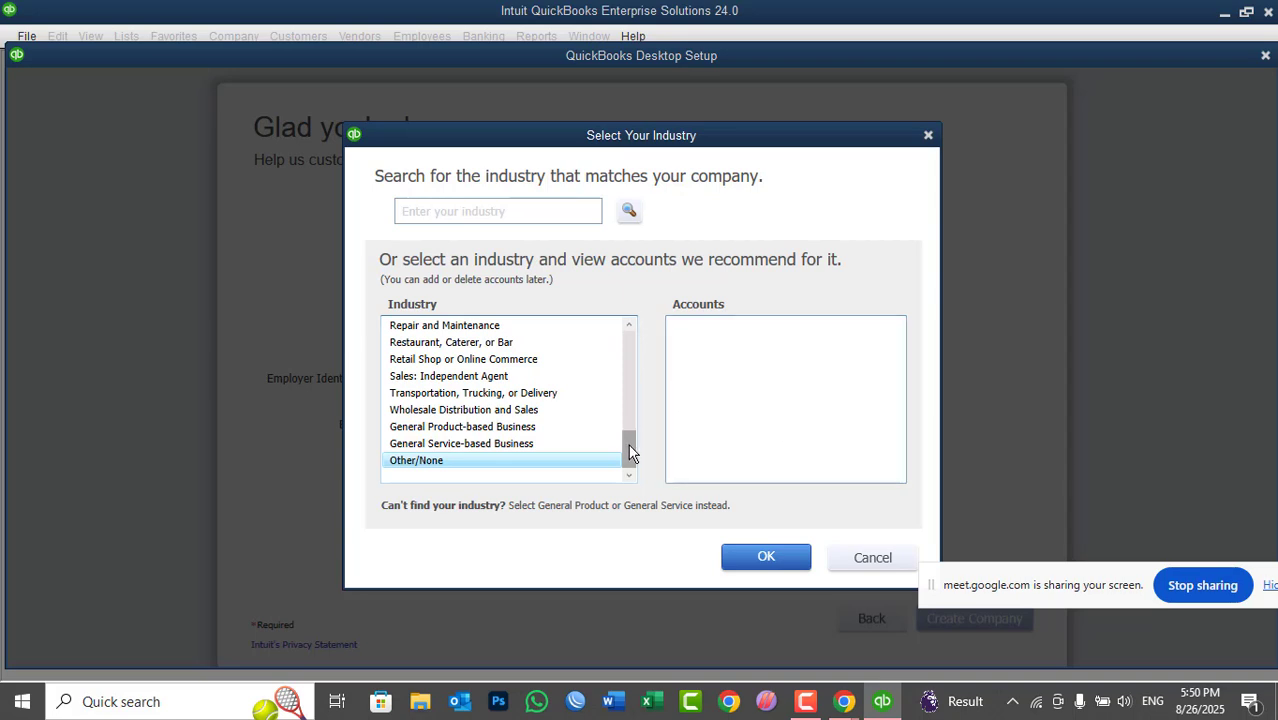
click(489, 396)
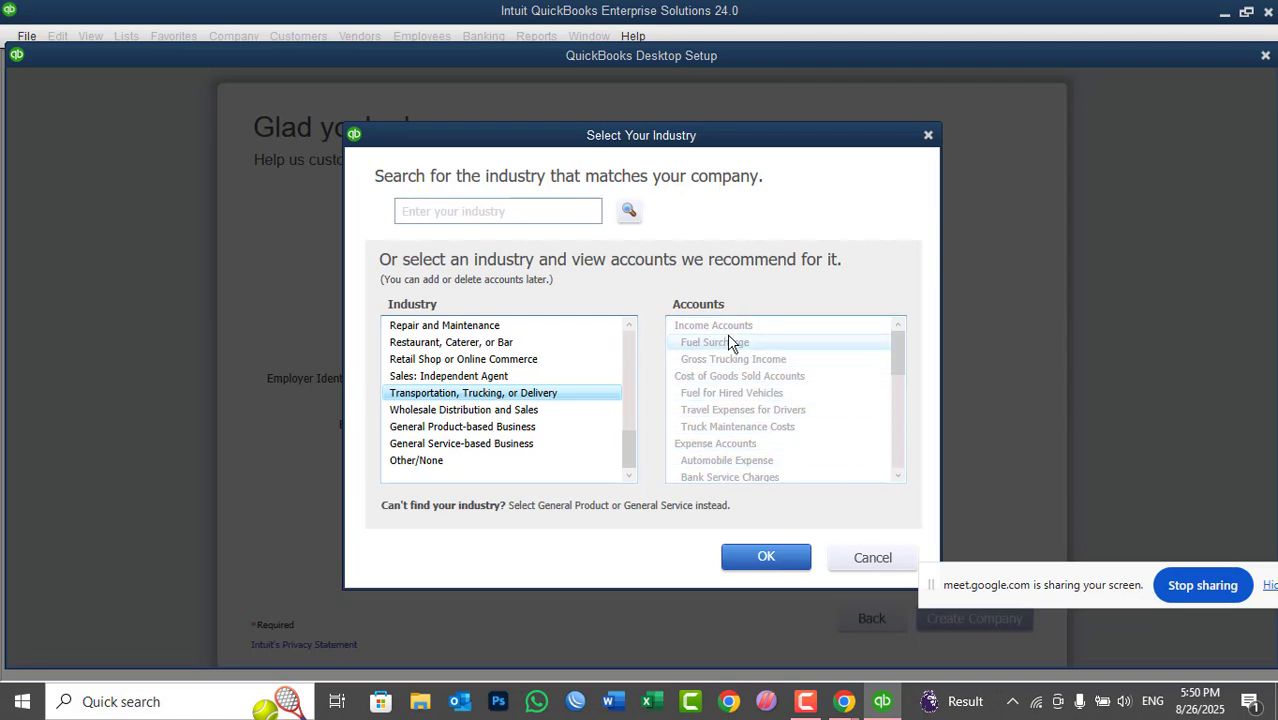
drag(630, 458, 624, 398)
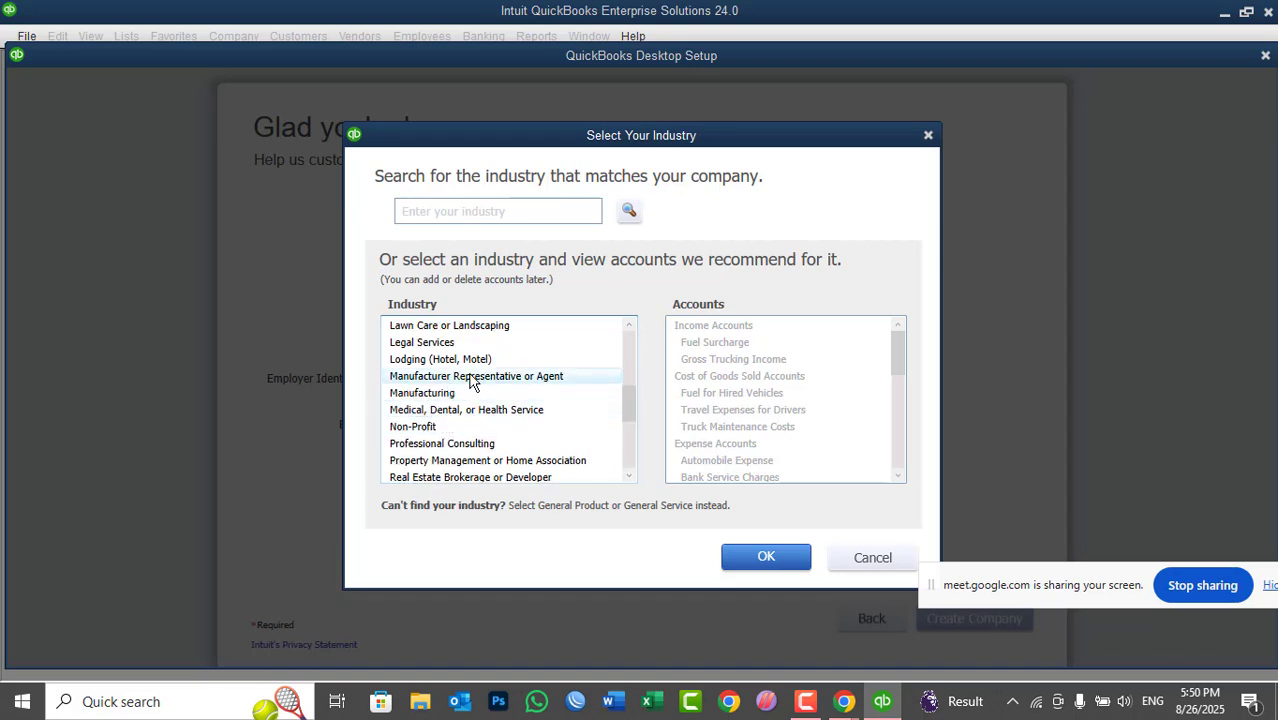
drag(630, 412, 630, 397)
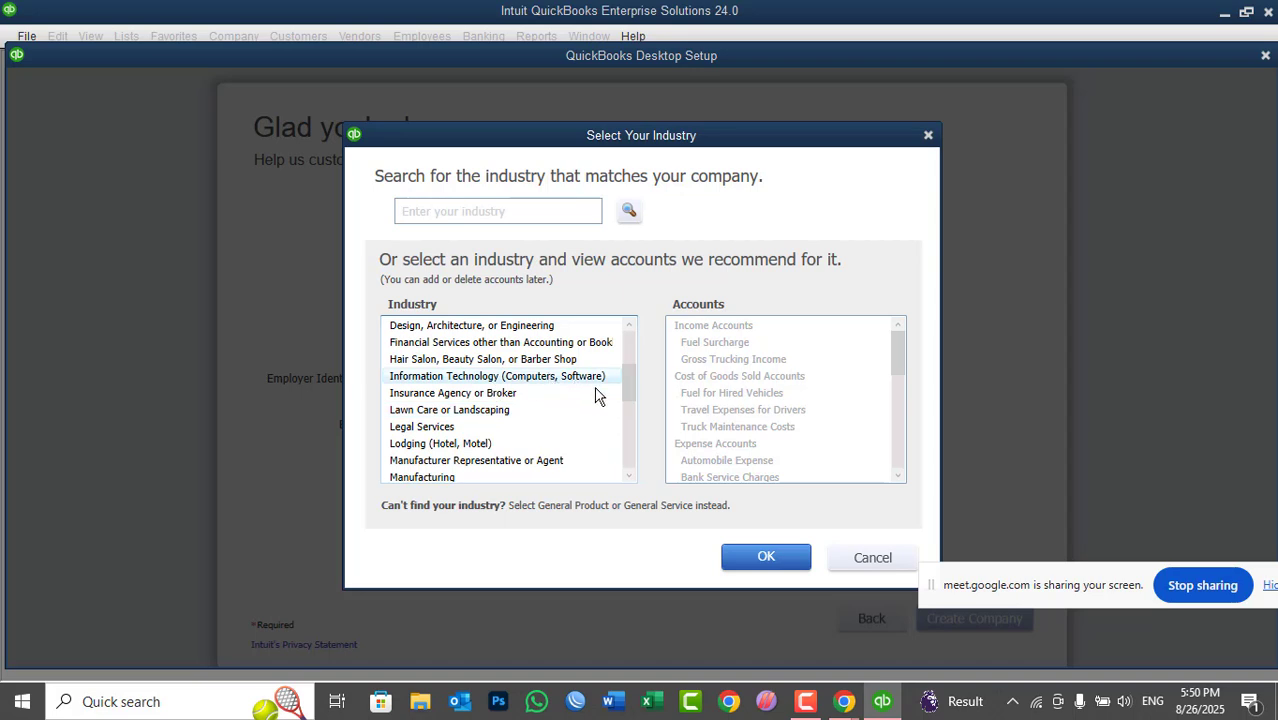
scroll(630, 381, up, 1)
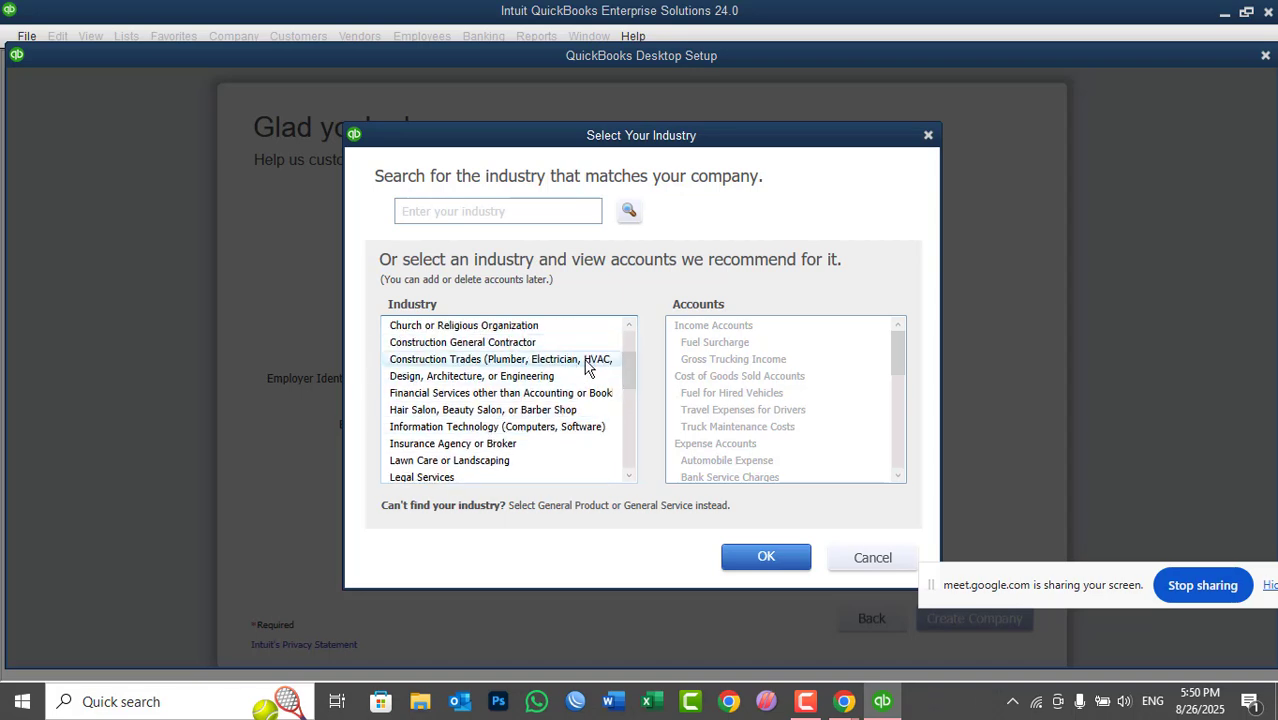
drag(630, 381, 632, 340)
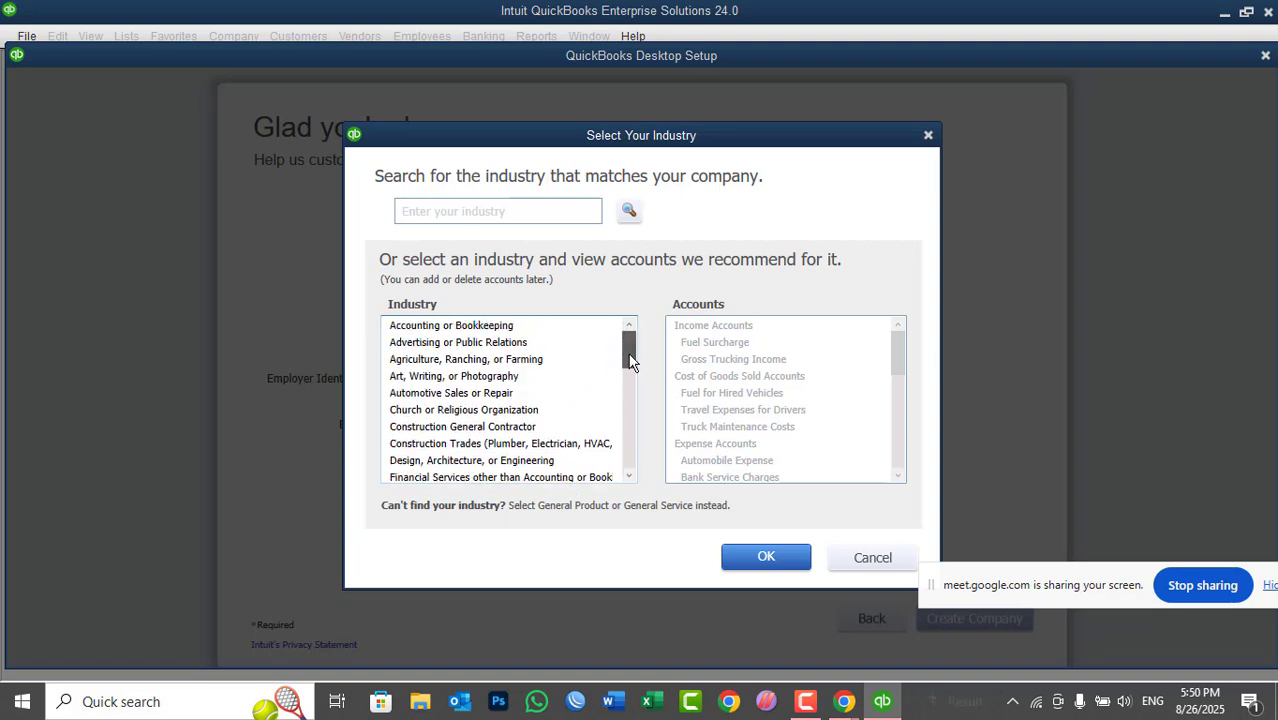
- Select Lodging (Hotel, Motel) from the industry list and confirm it with OK
click(475, 362)
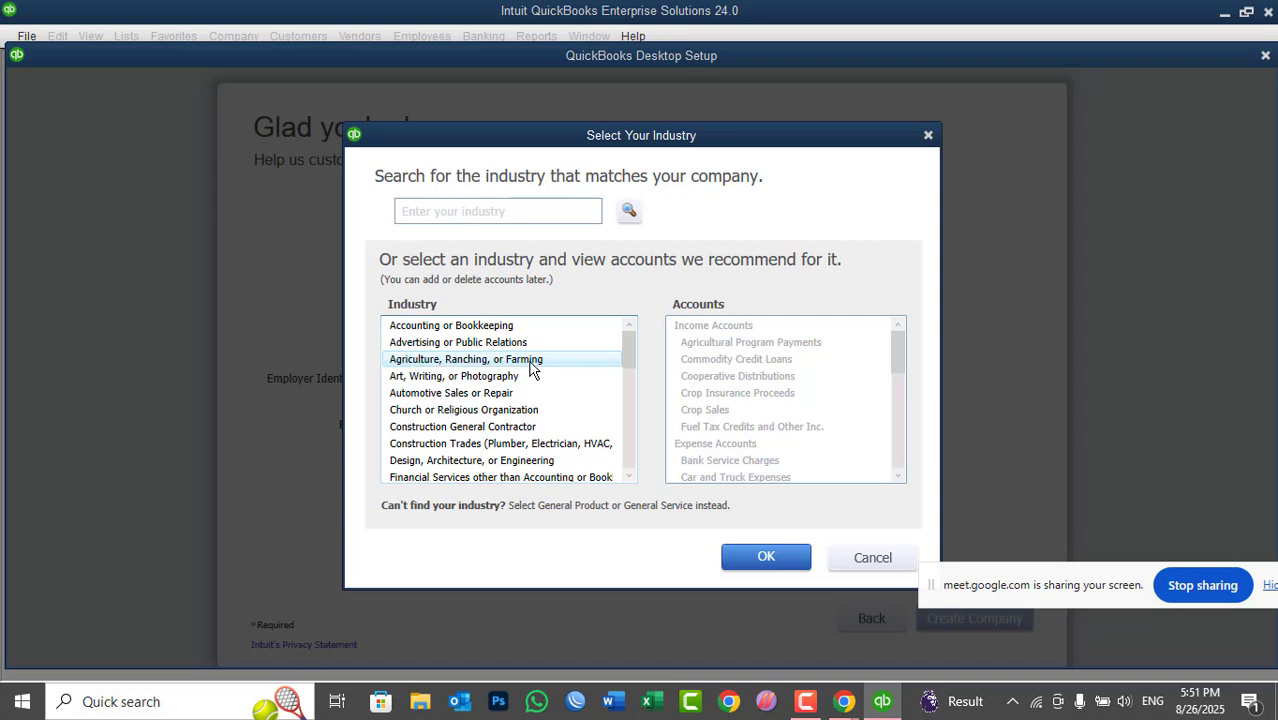
drag(633, 339, 630, 428)
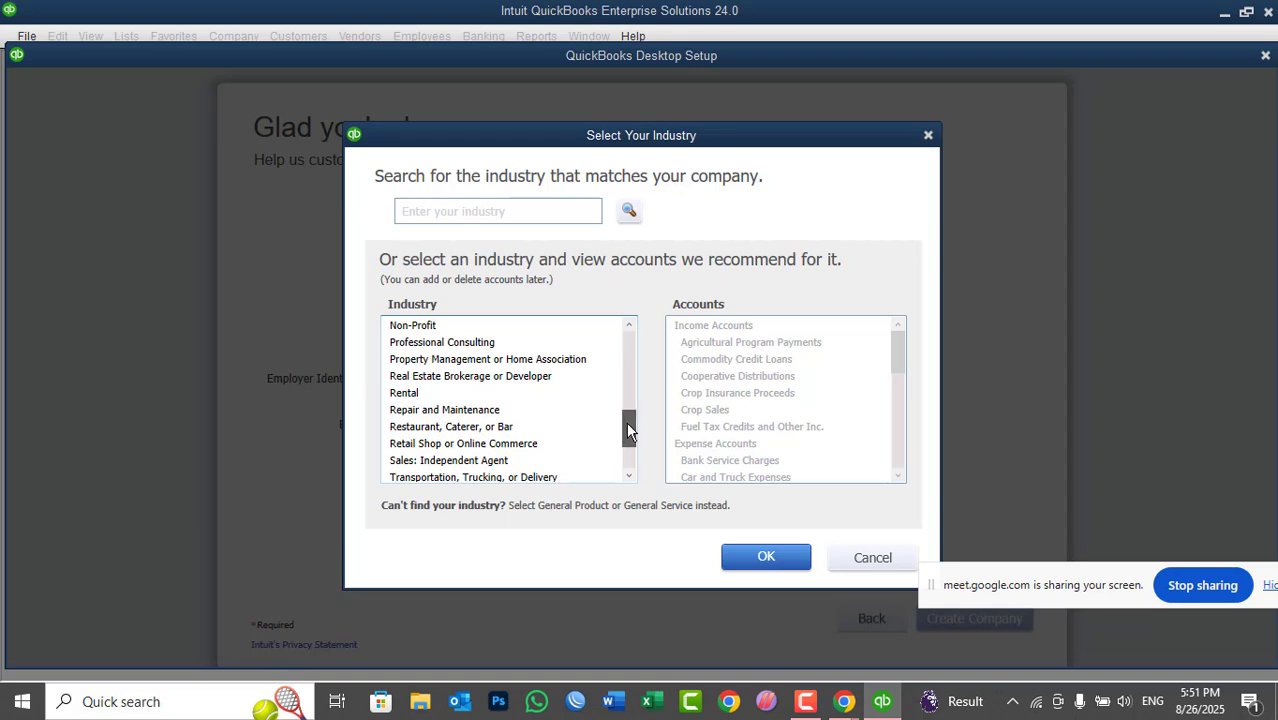
drag(628, 430, 630, 446)
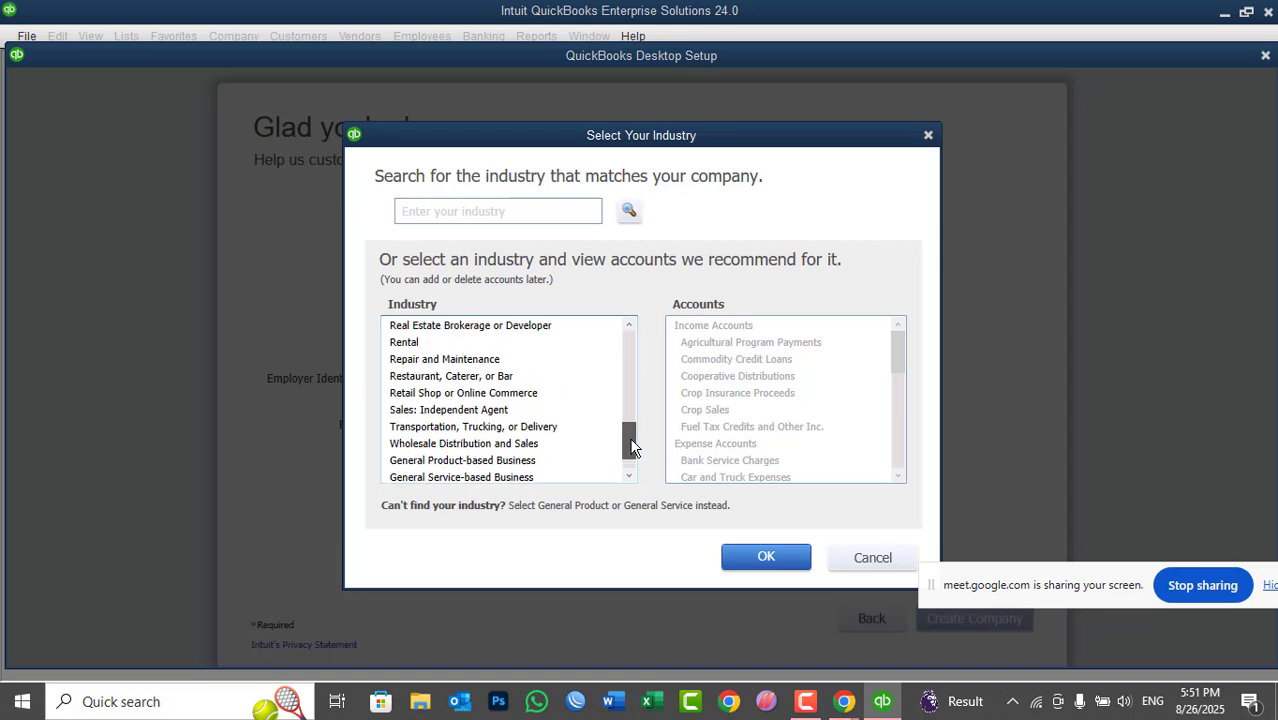
click(480, 377)
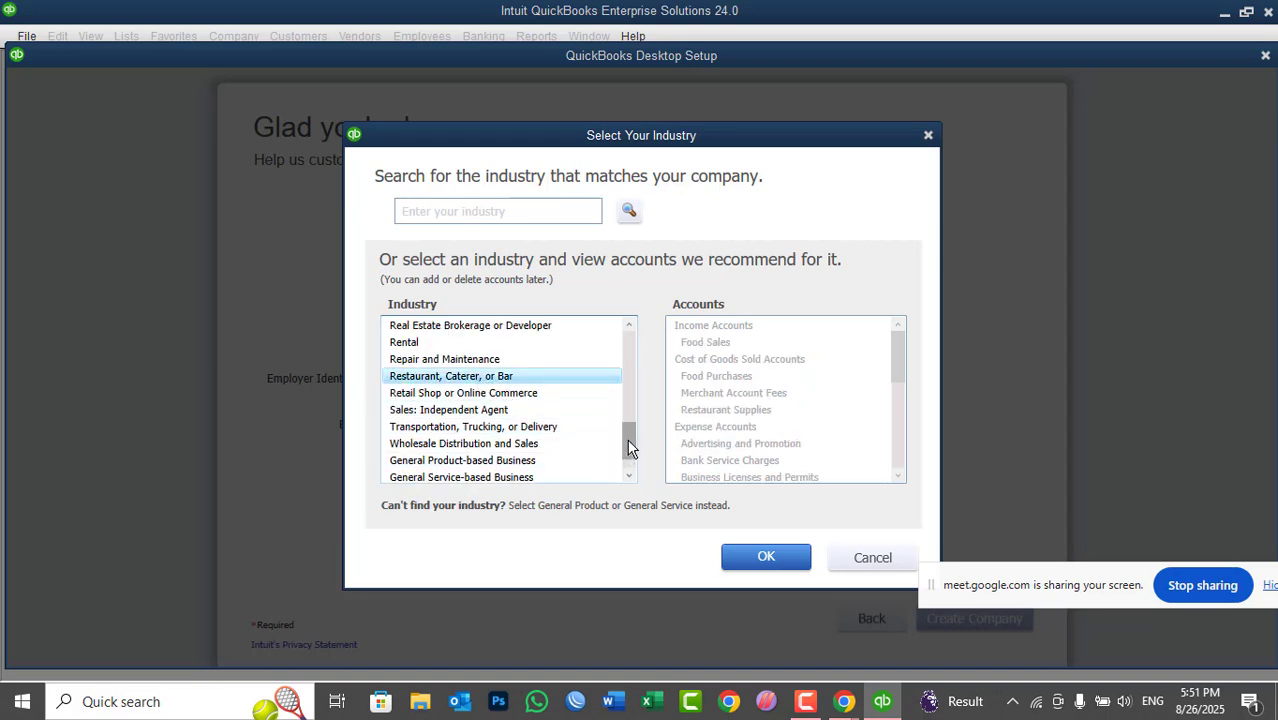
drag(629, 447, 632, 408)
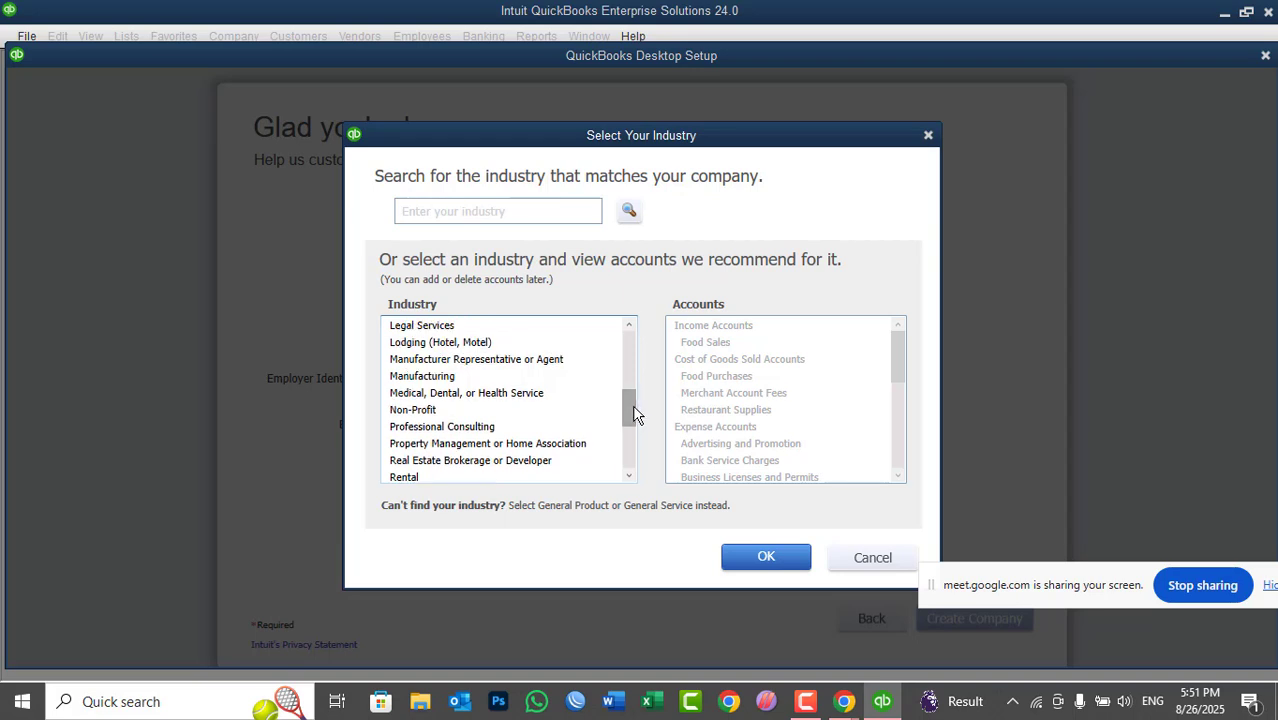
click(483, 346)
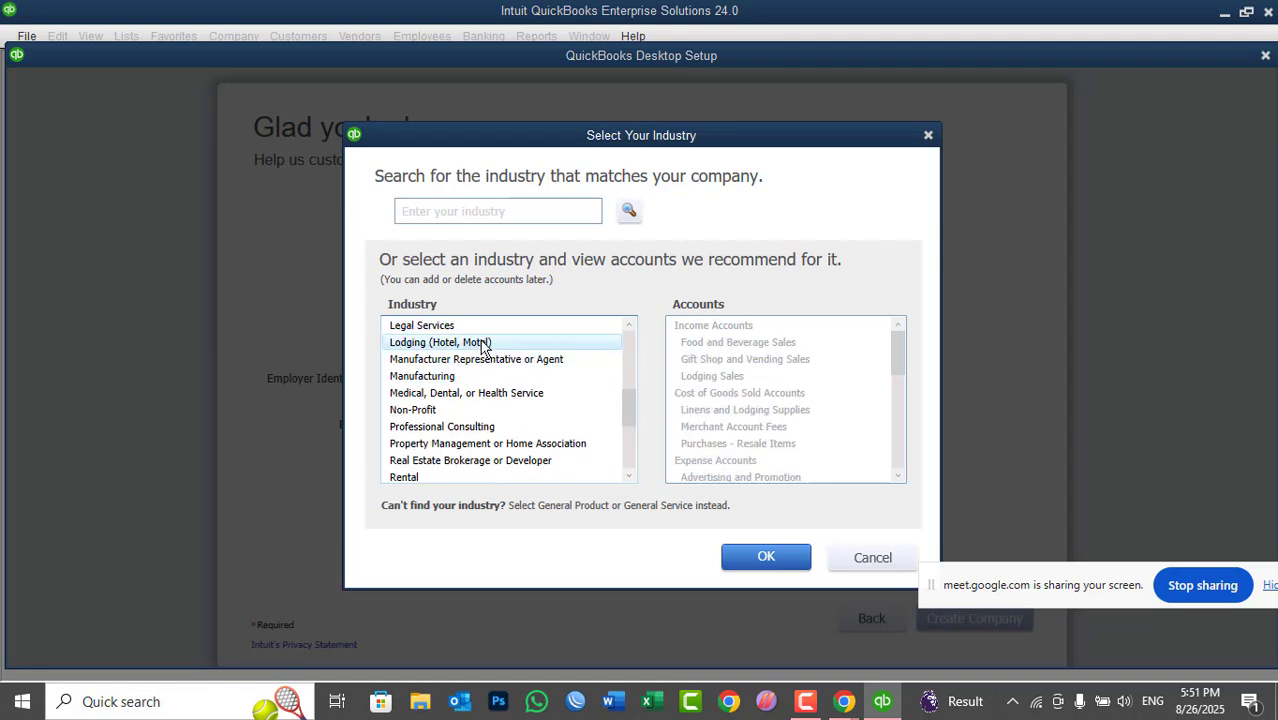
click(766, 565)
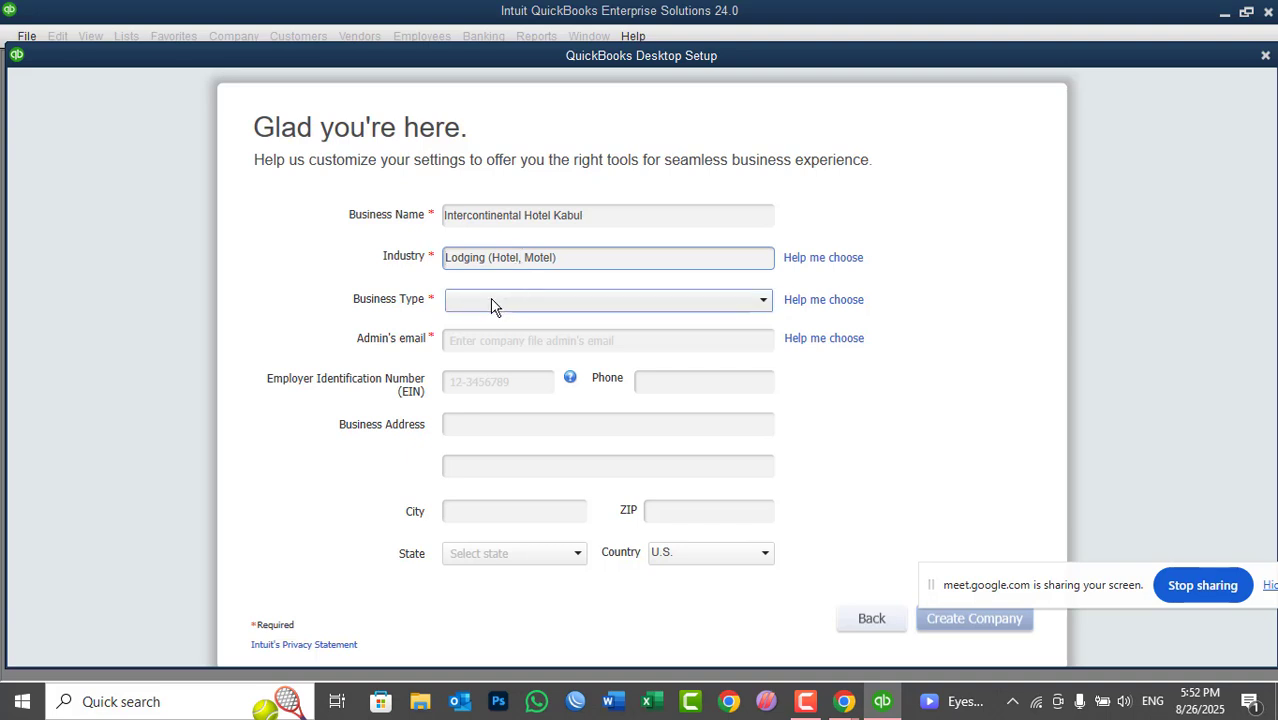
- Pick Sole Proprietorship from the Business Type dropdown
click(491, 306)
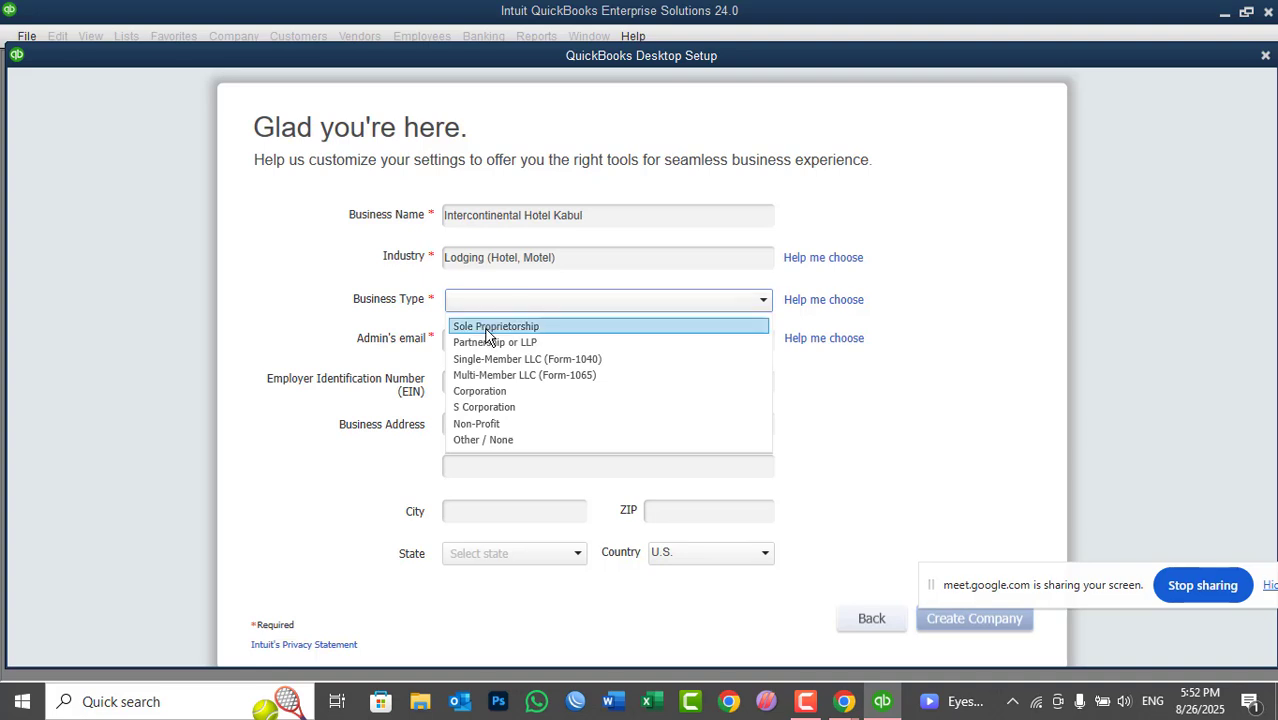
click(487, 330)
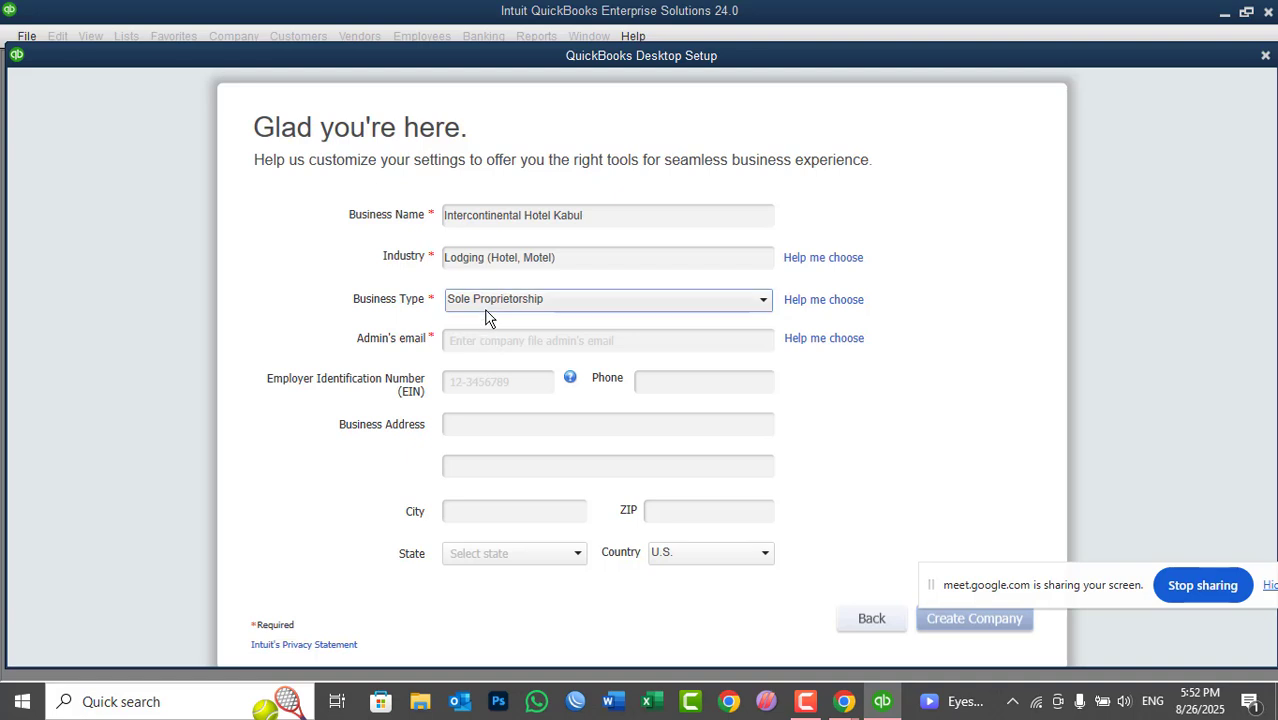
click(487, 310)
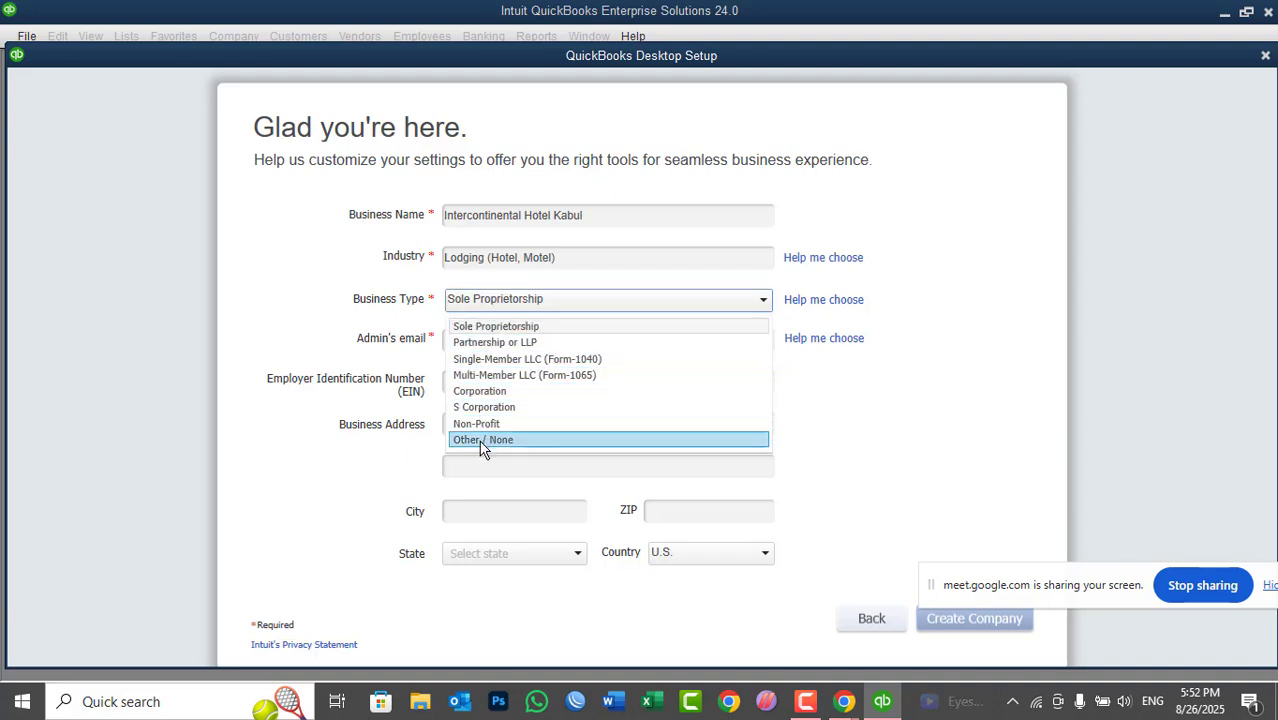
click(477, 328)
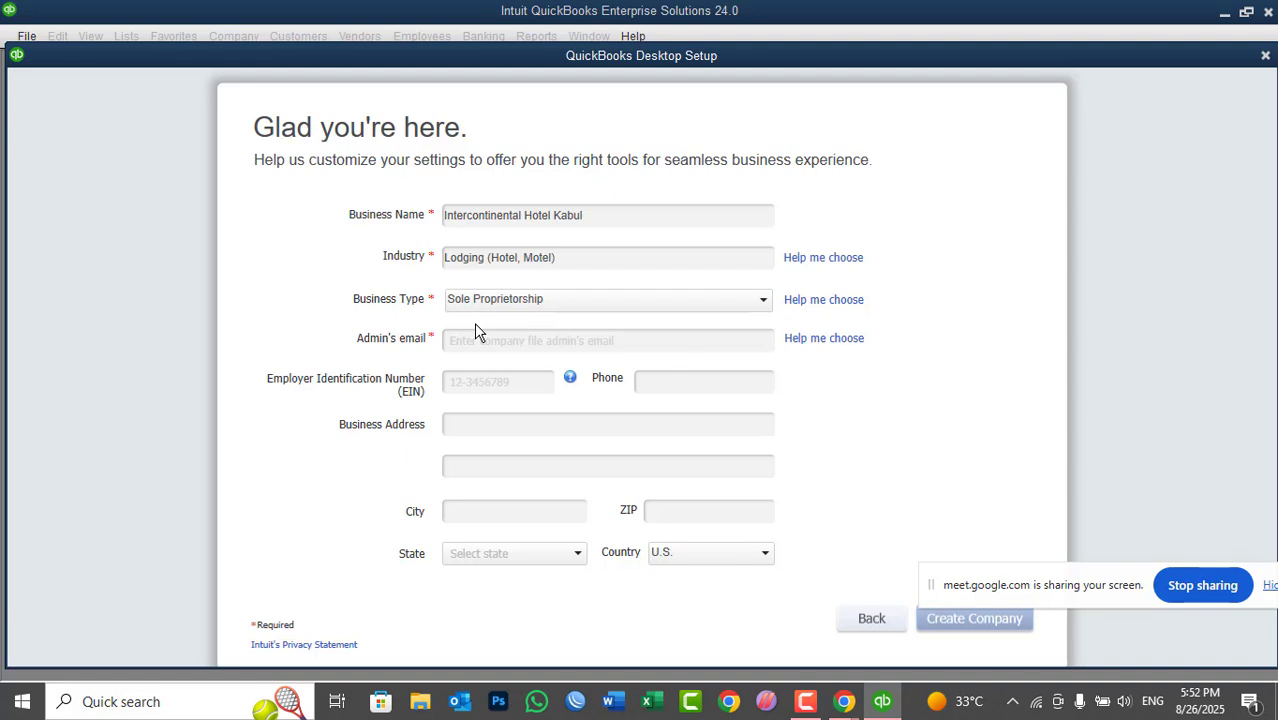
click(474, 339)
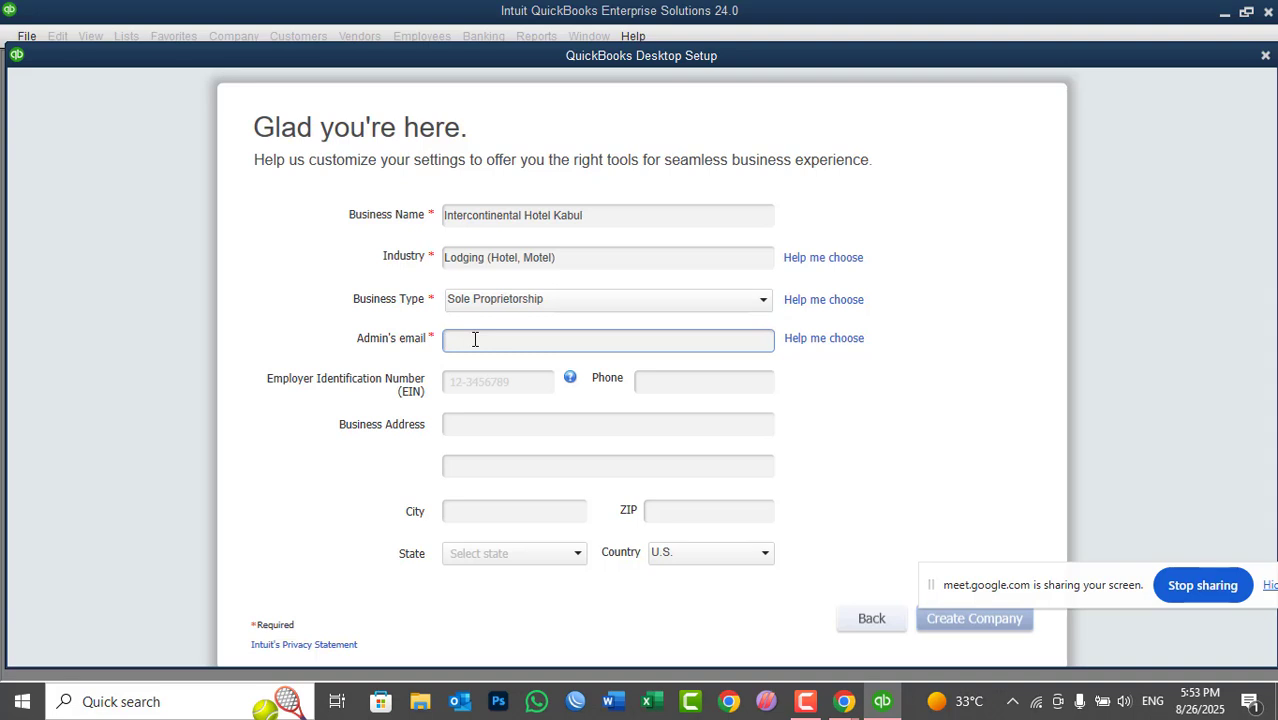
- Type the admin's email address, a 9-digit EIN and the business phone number
click(472, 380)
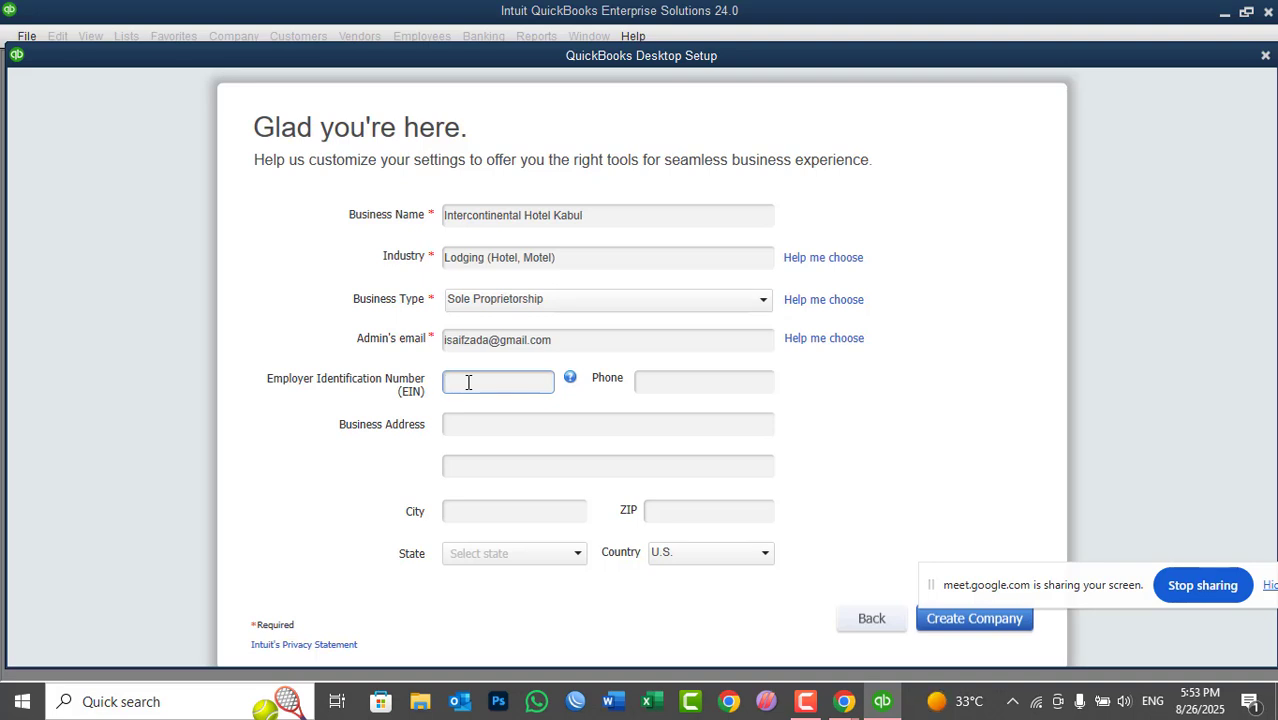
text(123456789)
click(658, 385)
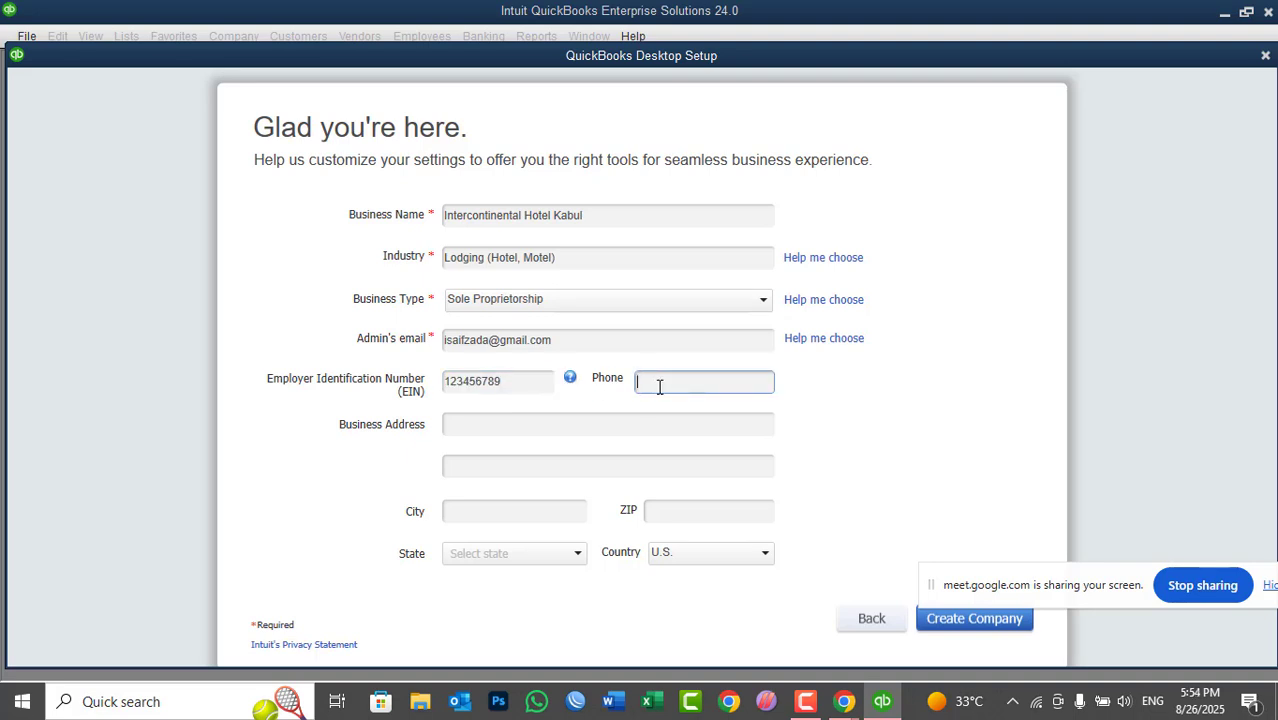
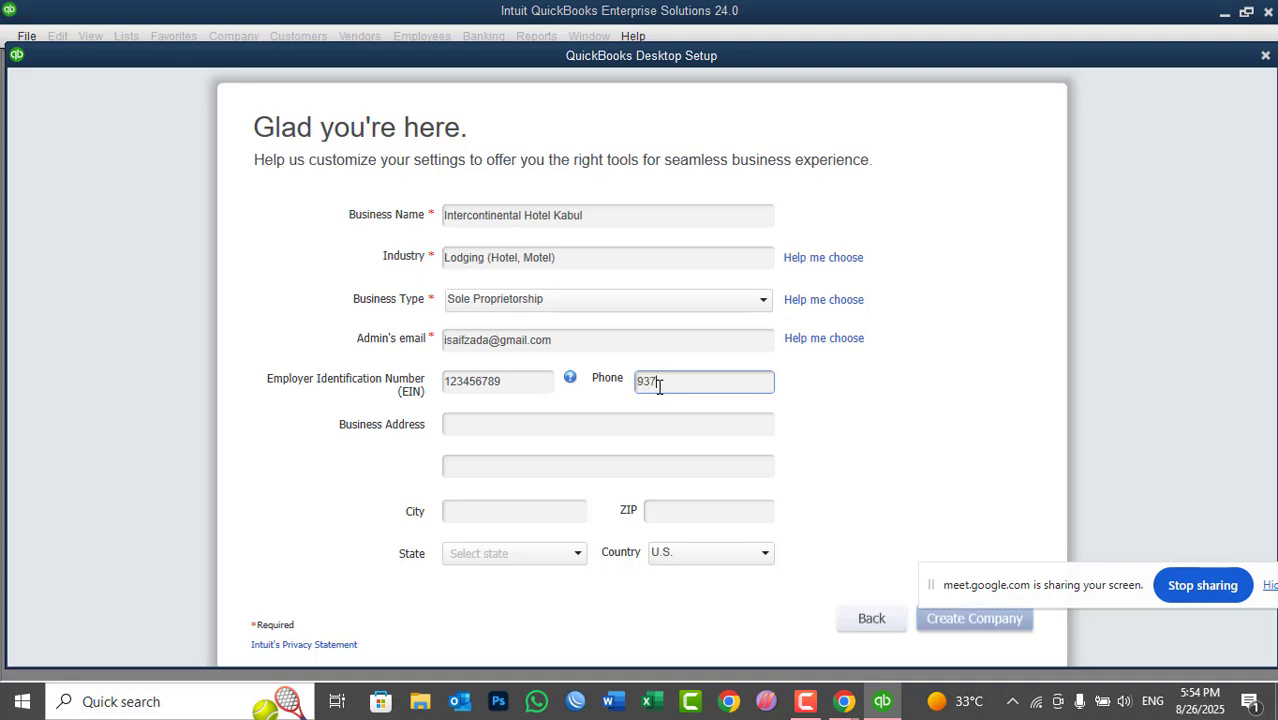
key(Tab)
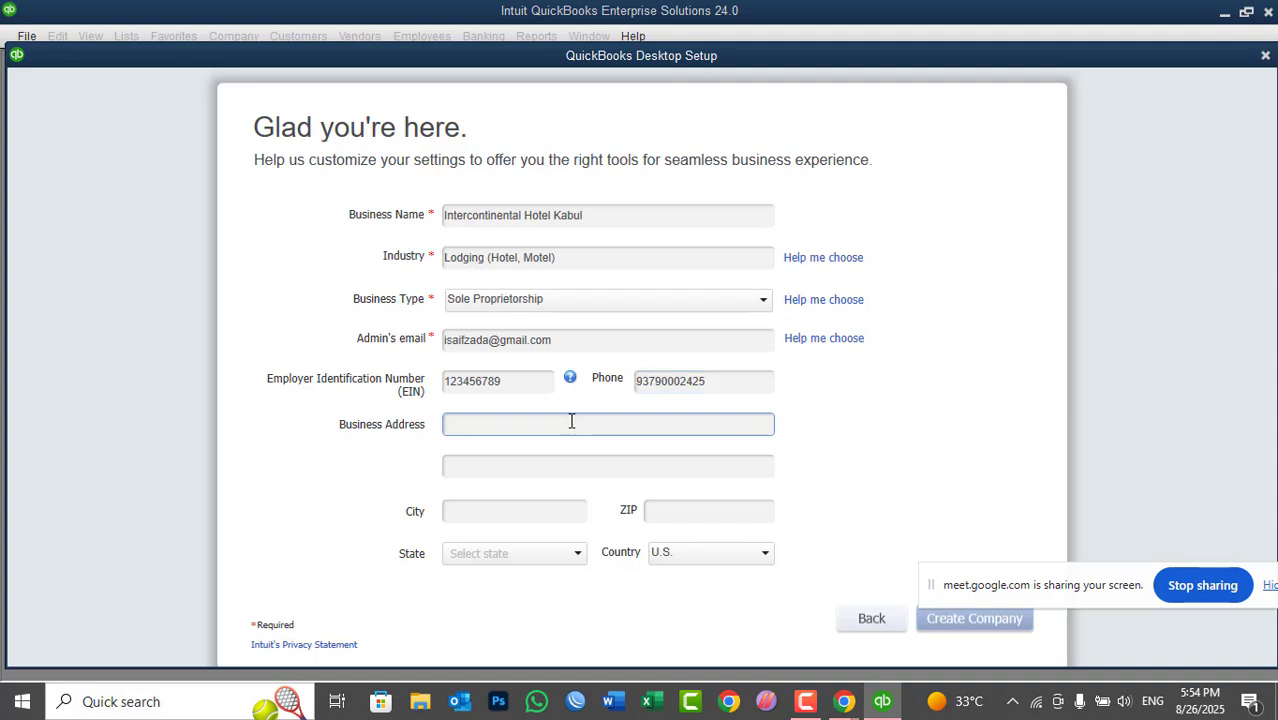
- Type the street address, skip the second address line, then enter the city and ZIP code
text(Koti-e-sangi, District No 3)
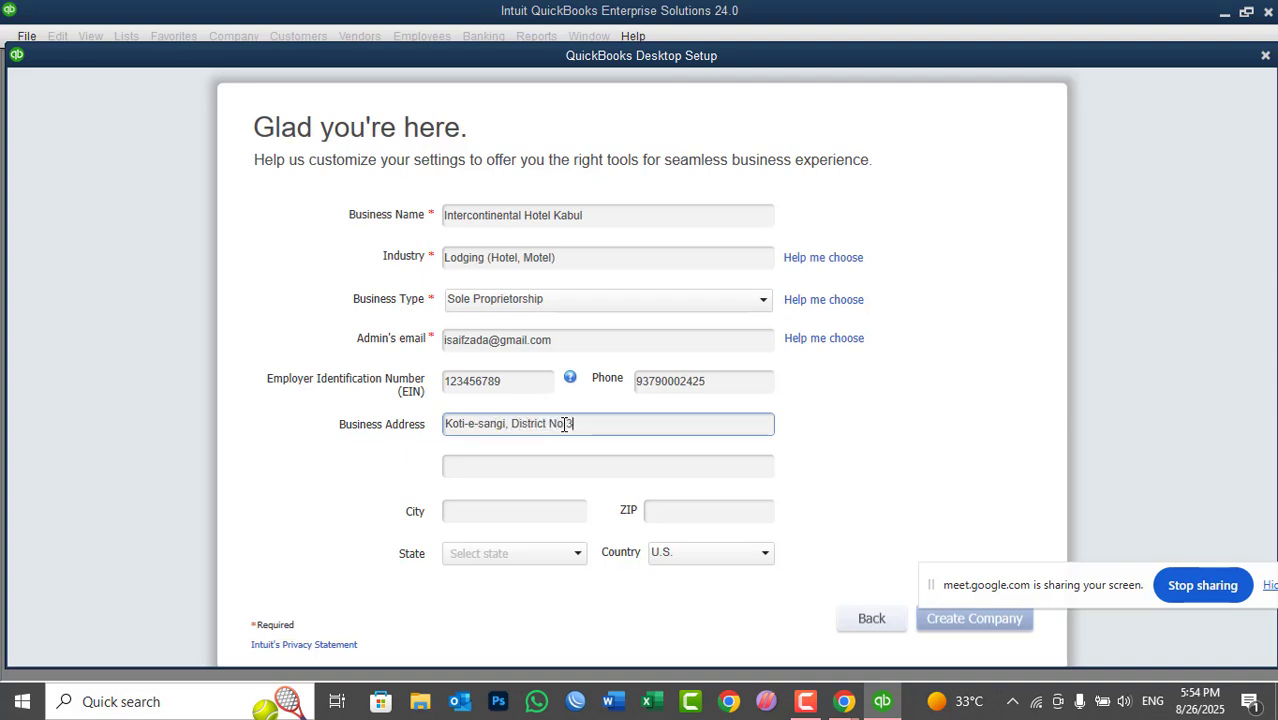
key(Tab)
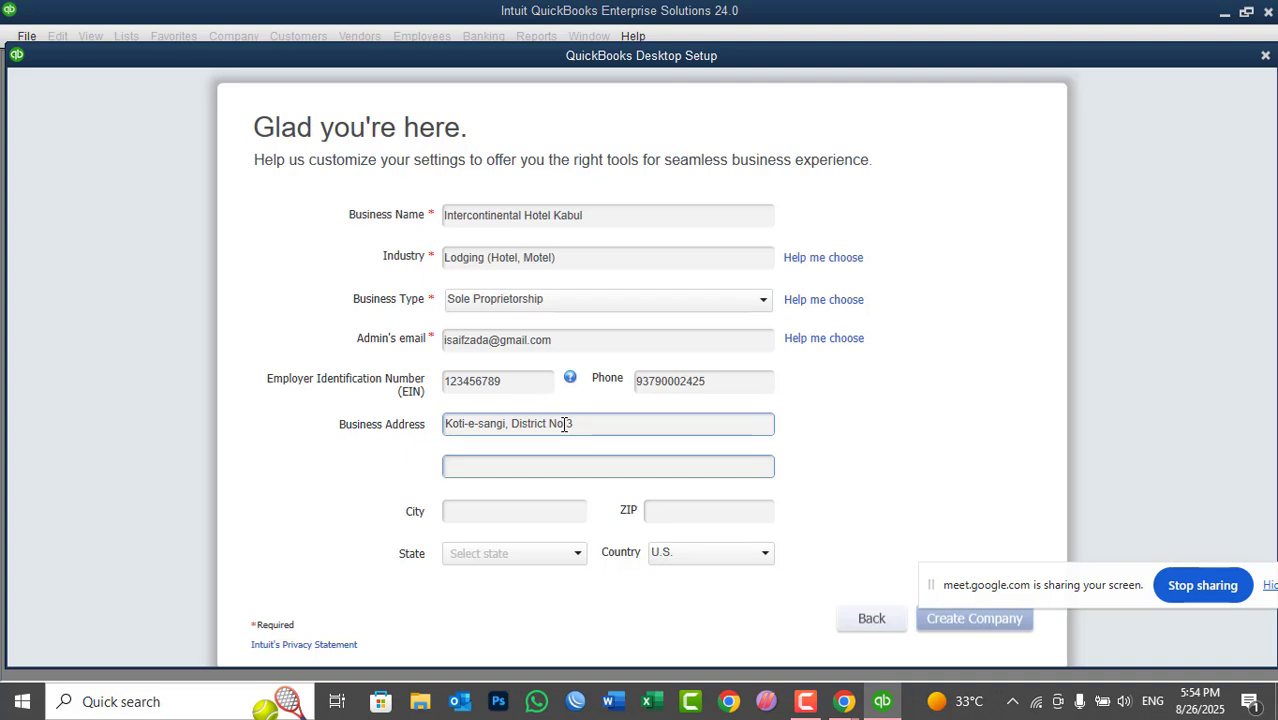
key(Tab)
text(Kabul)
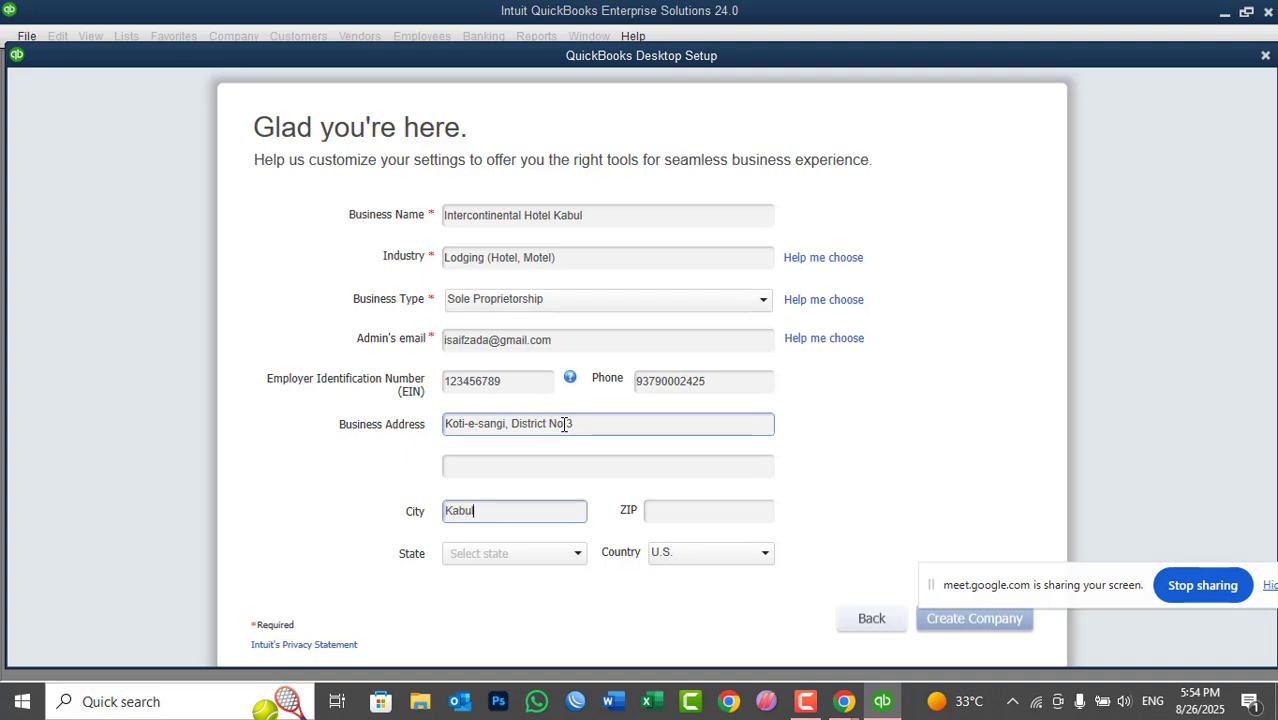
key(Tab)
text(1006)
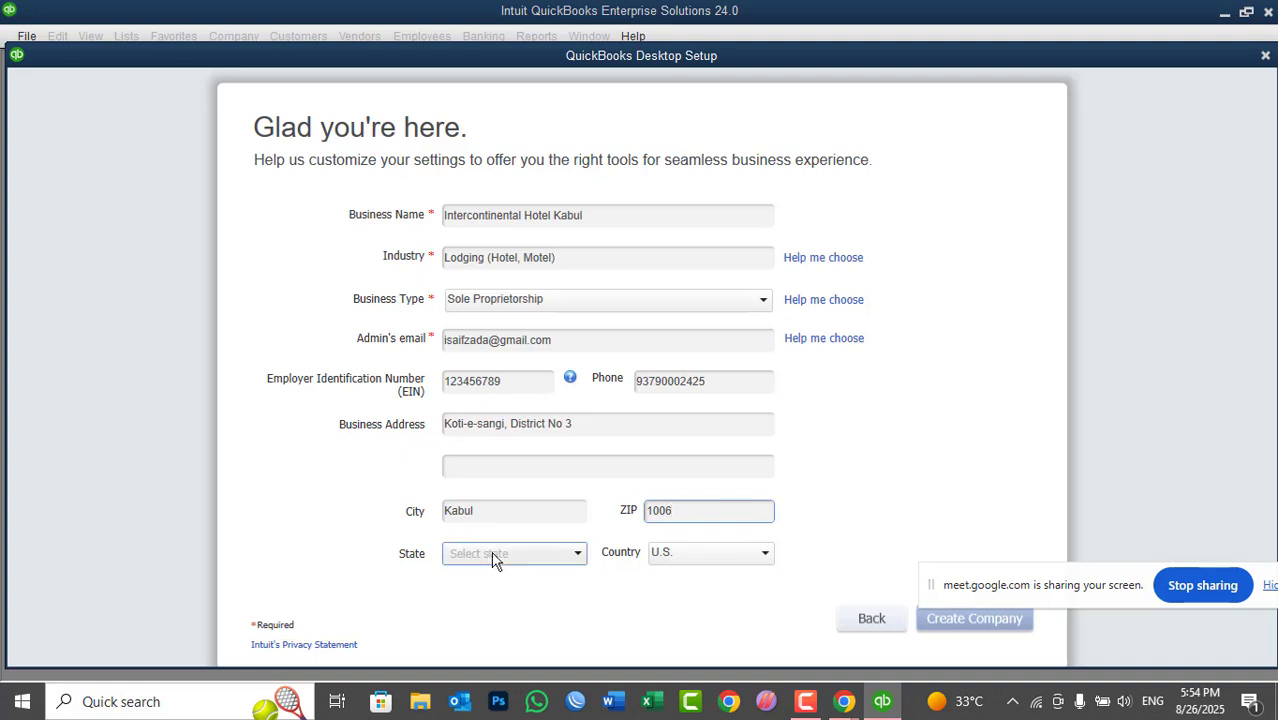
- Set the country to Other, leave State blank, and create the Intercontinental Hotel Kabul company file
click(579, 556)
click(579, 556)
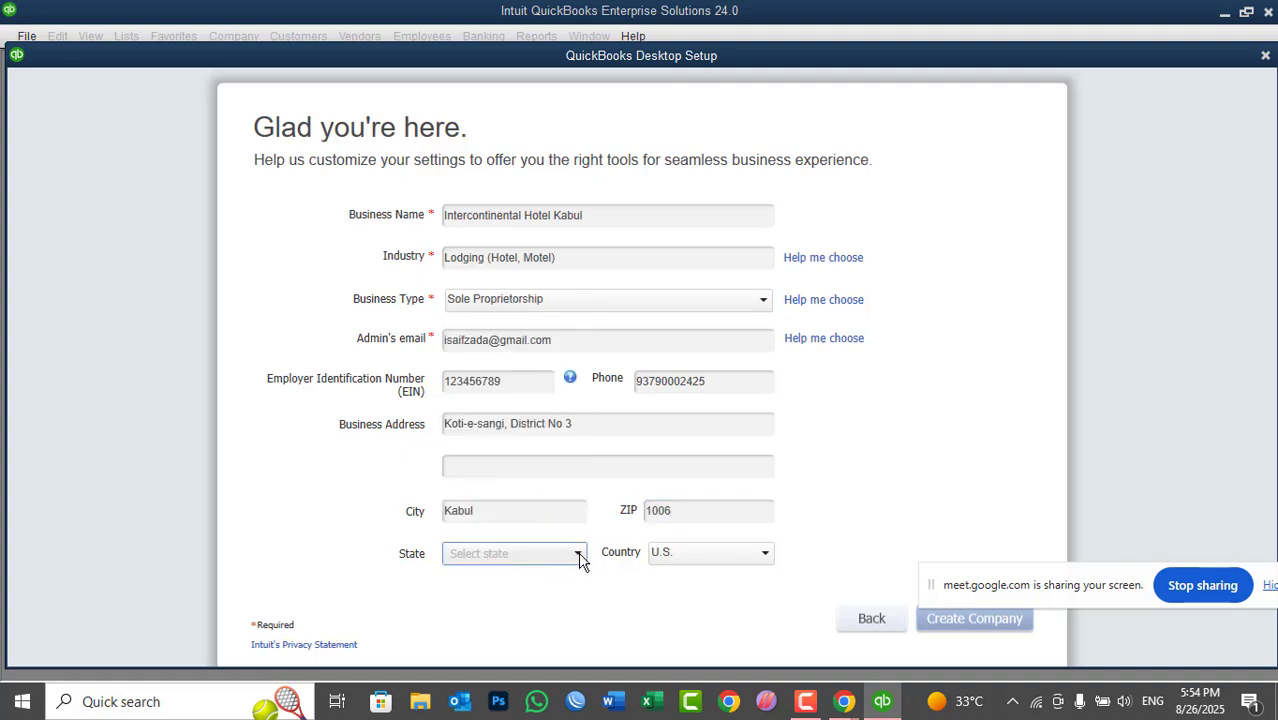
click(673, 563)
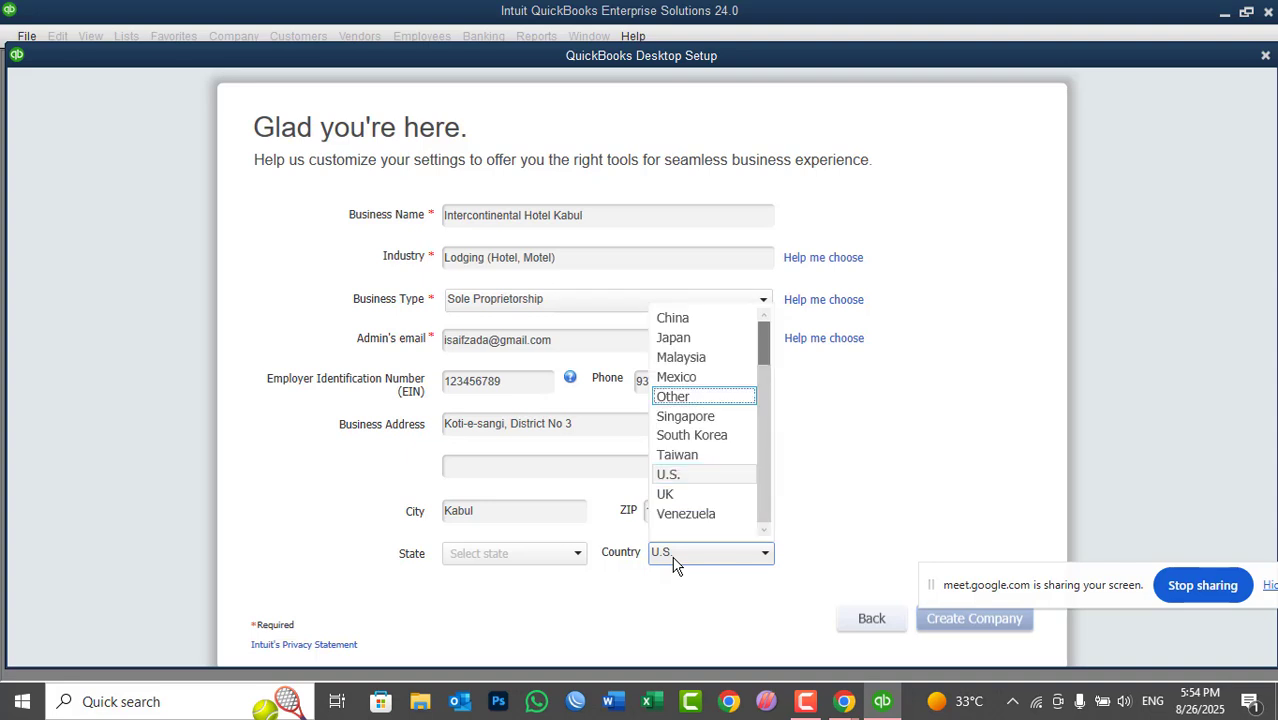
click(684, 398)
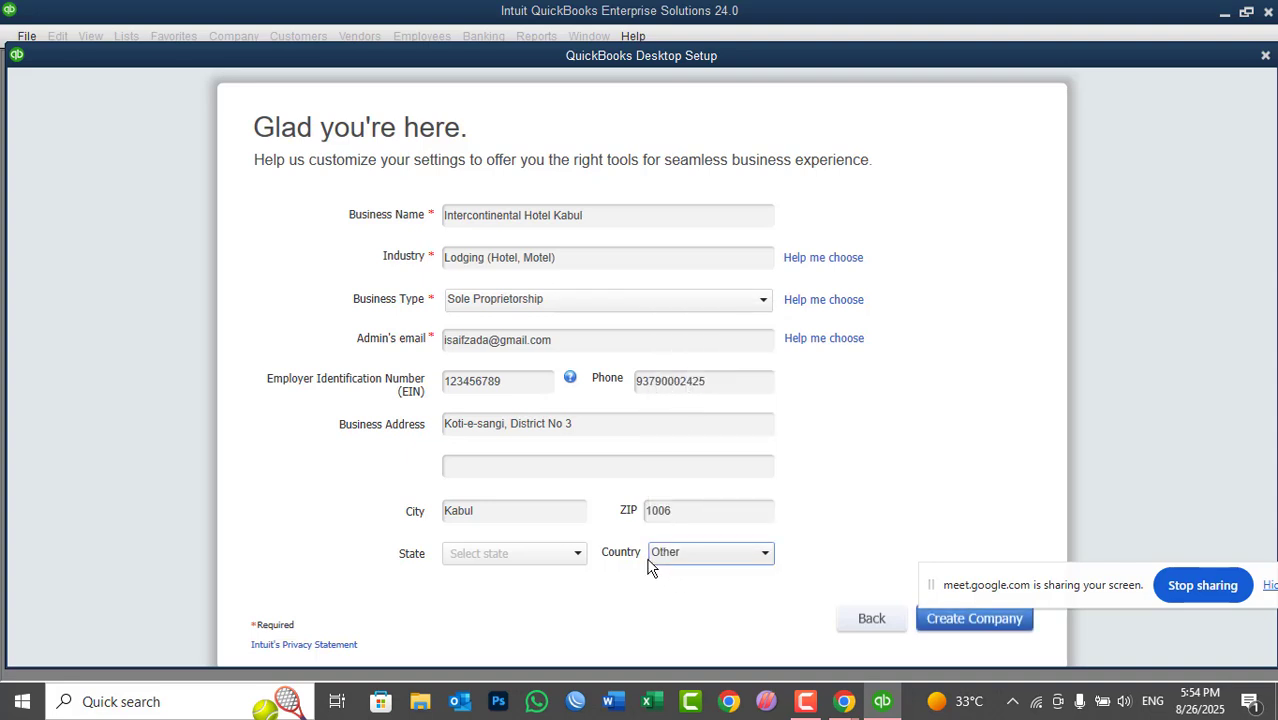
click(692, 558)
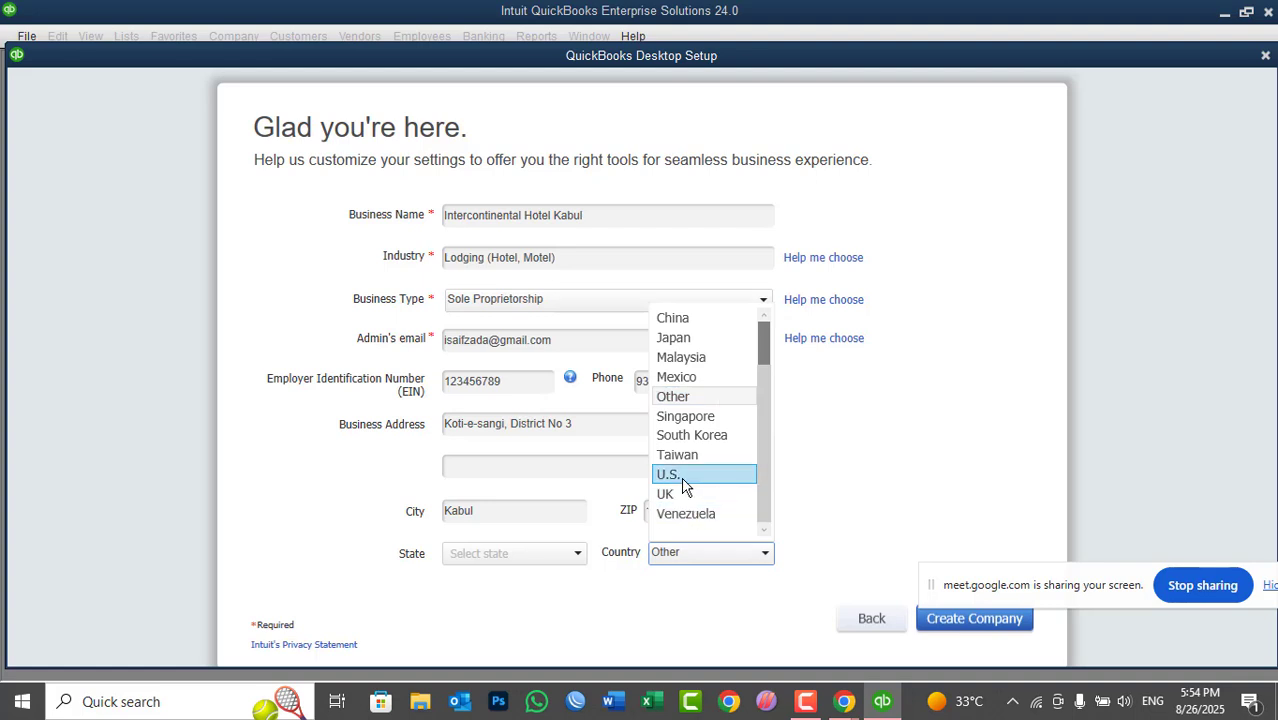
click(827, 459)
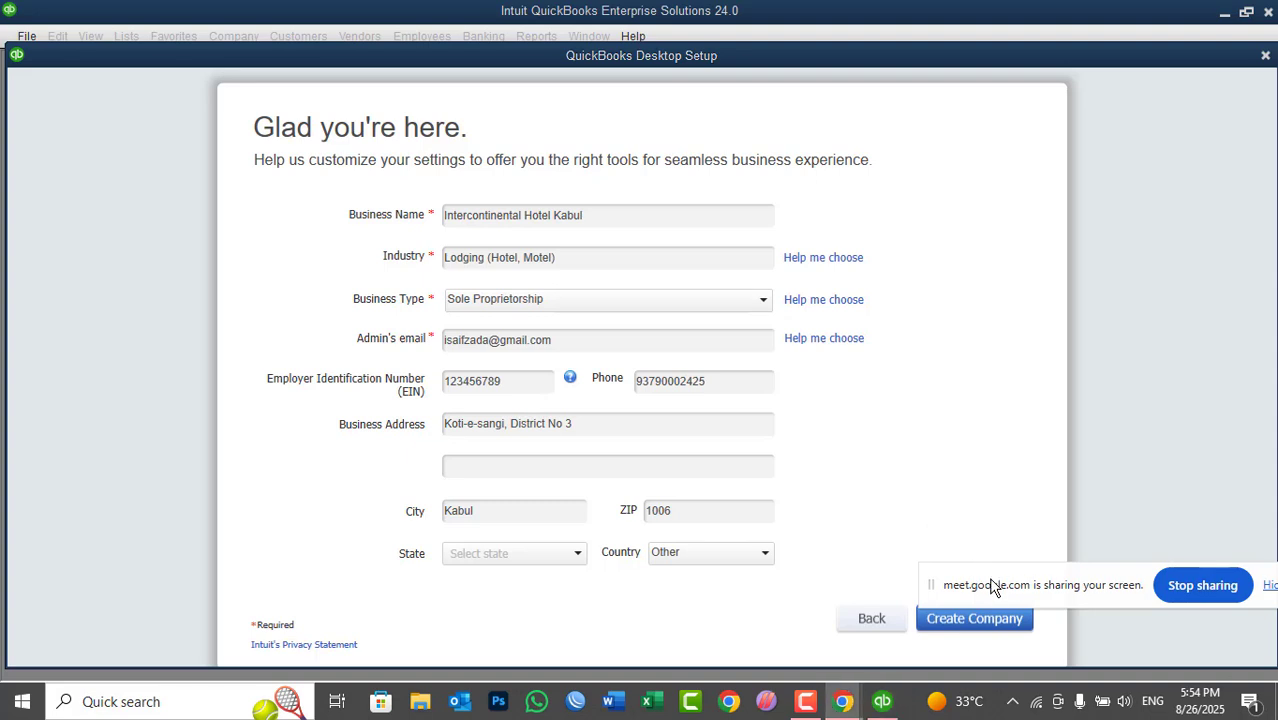
drag(993, 579, 970, 91)
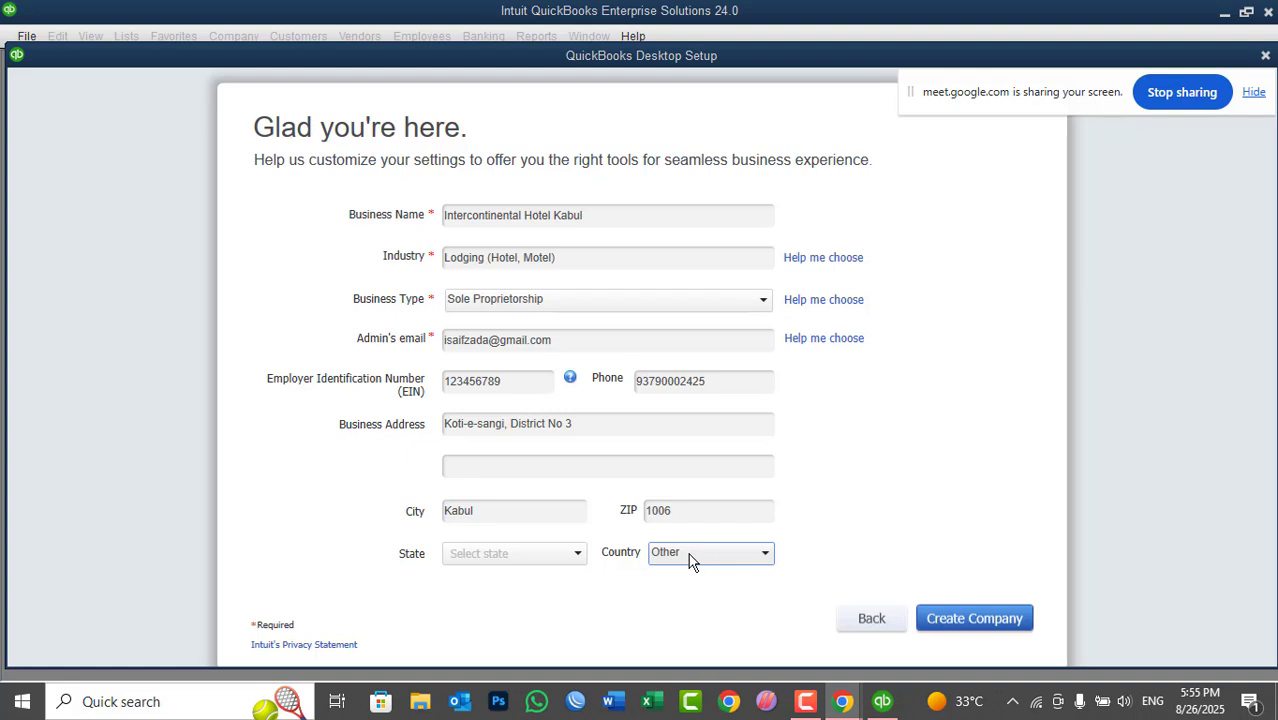
click(985, 620)
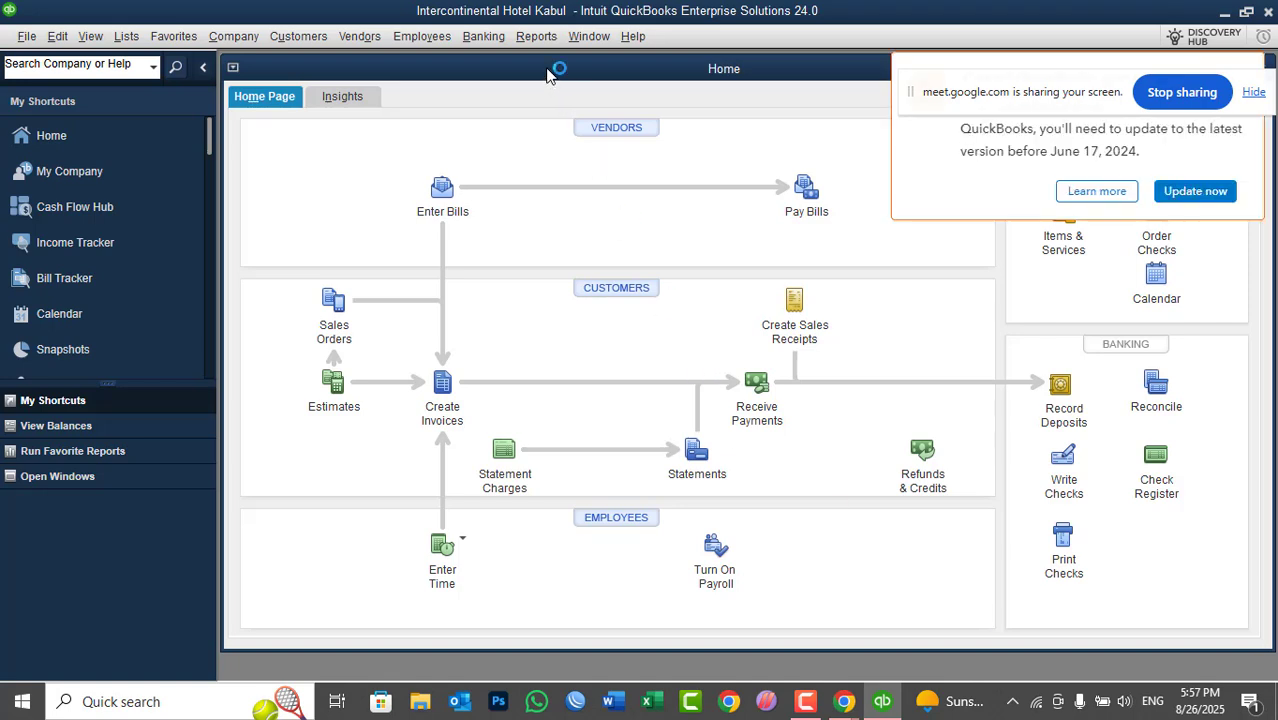
- Maximize the Home page within the Intercontinental Hotel Kabul company window
drag(978, 93, 898, 28)
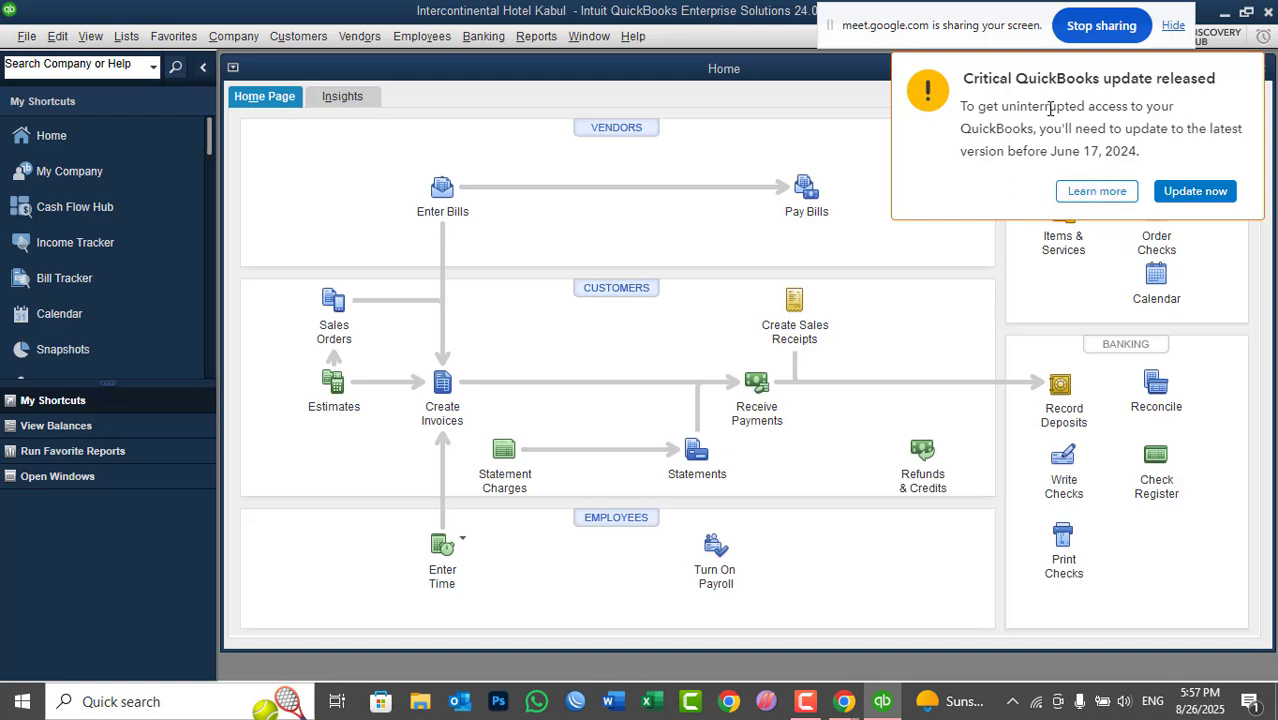
double_click(563, 69)
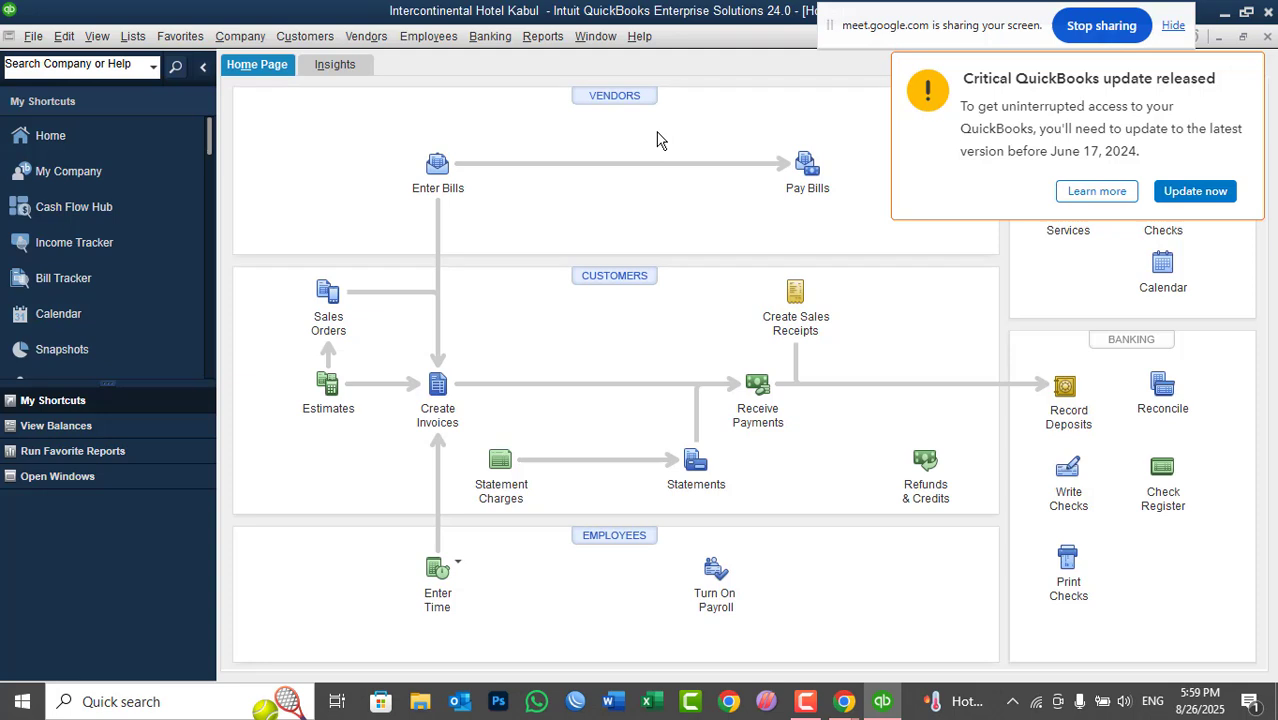
- Close the Intercontinental Hotel Kabul company file from the File menu
click(31, 38)
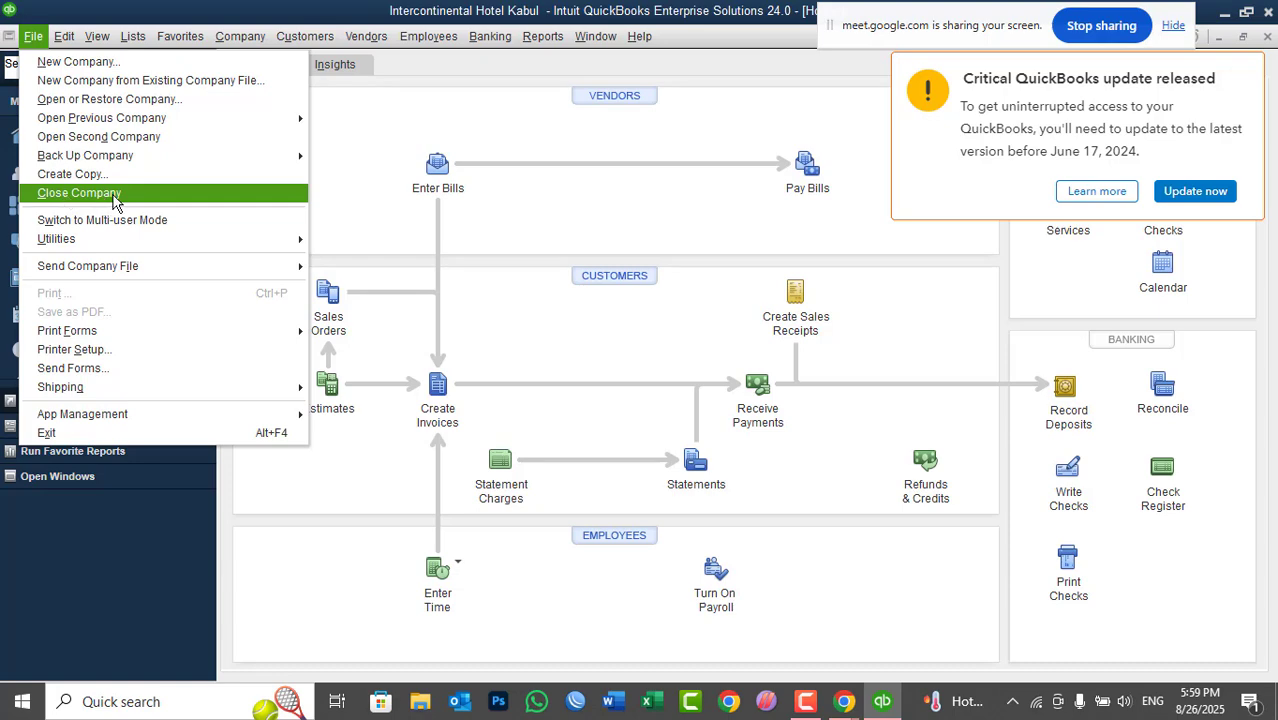
click(113, 194)
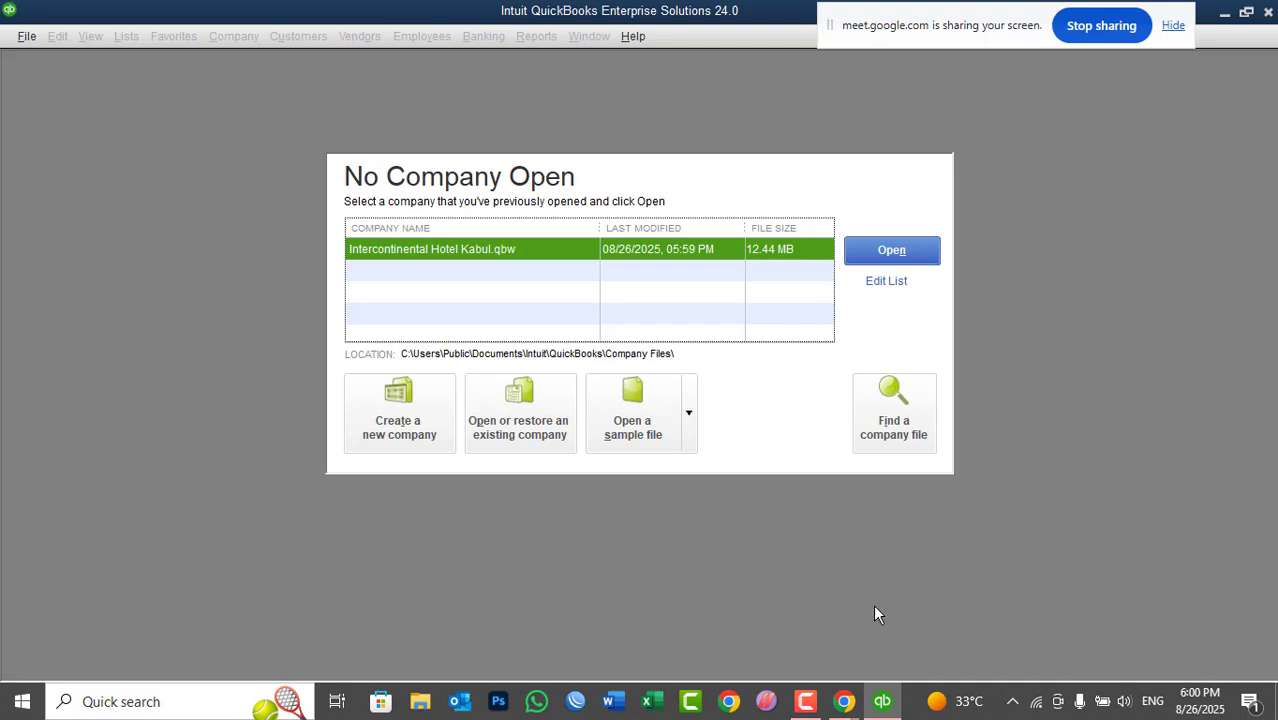
- Minimize QuickBooks and browse to C:\Users\Public\Public Documents\Intuit\QuickBooks\Company Files
click(883, 704)
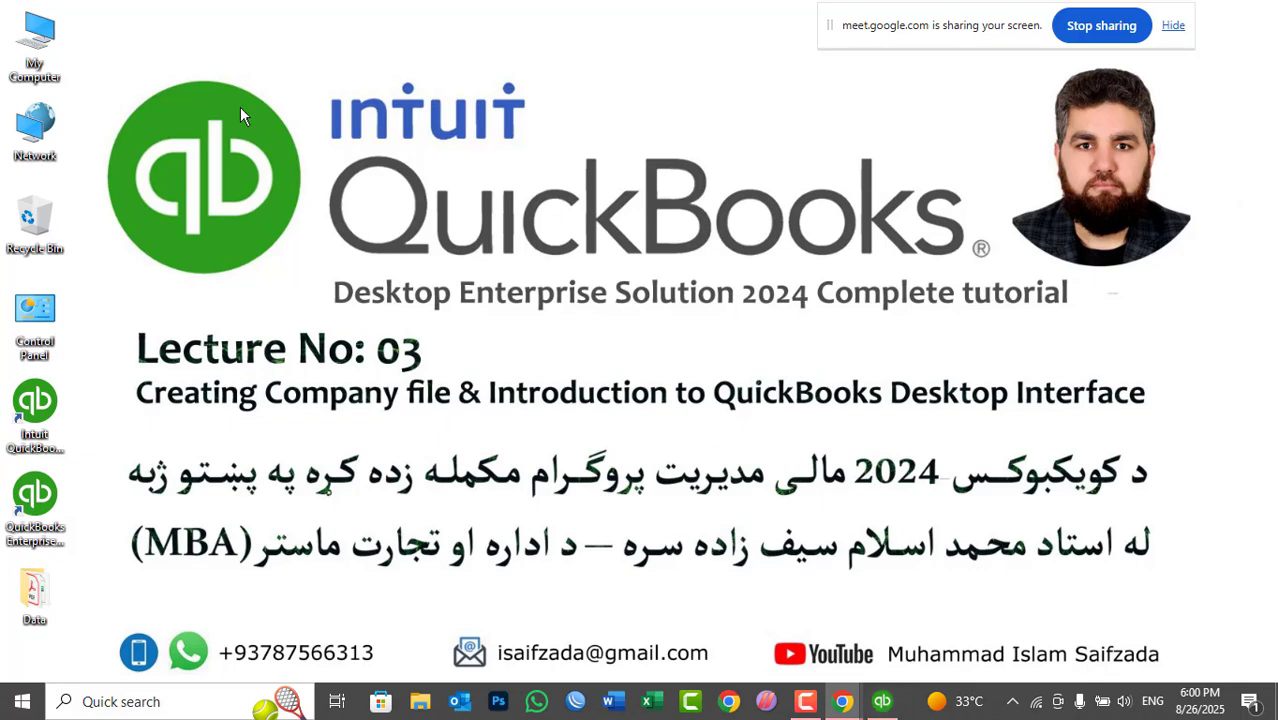
double_click(38, 40)
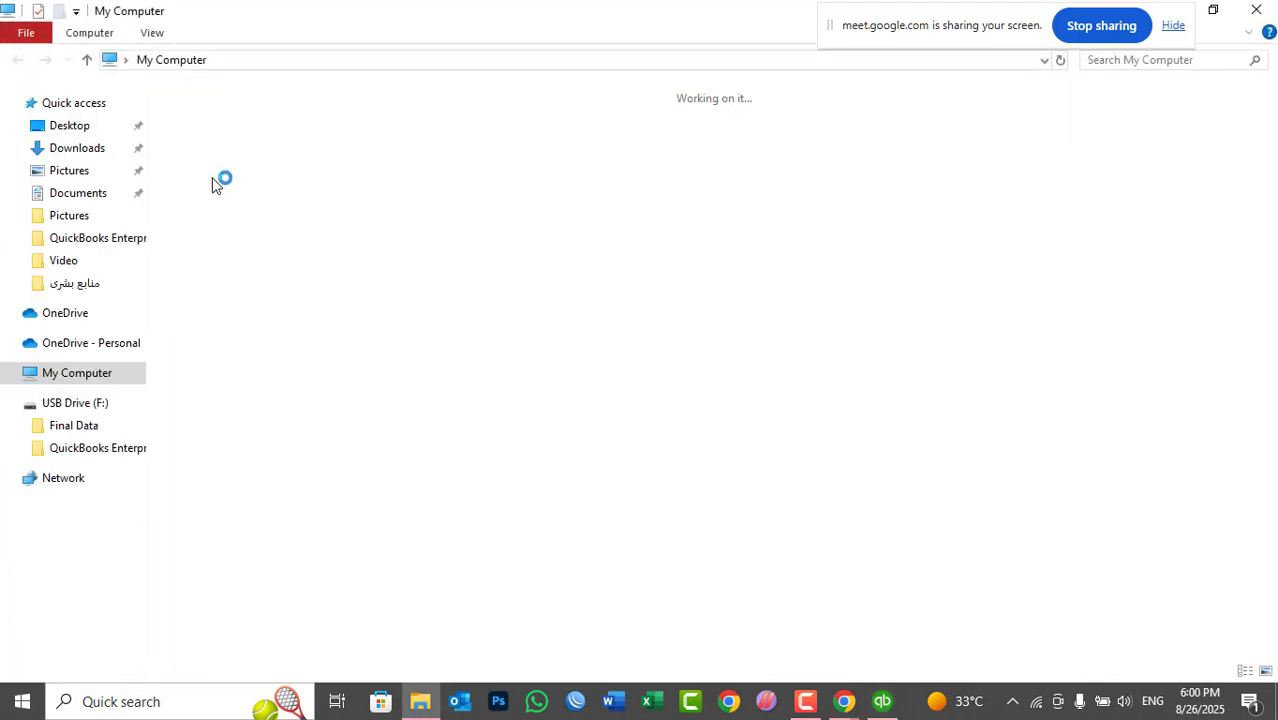
double_click(307, 285)
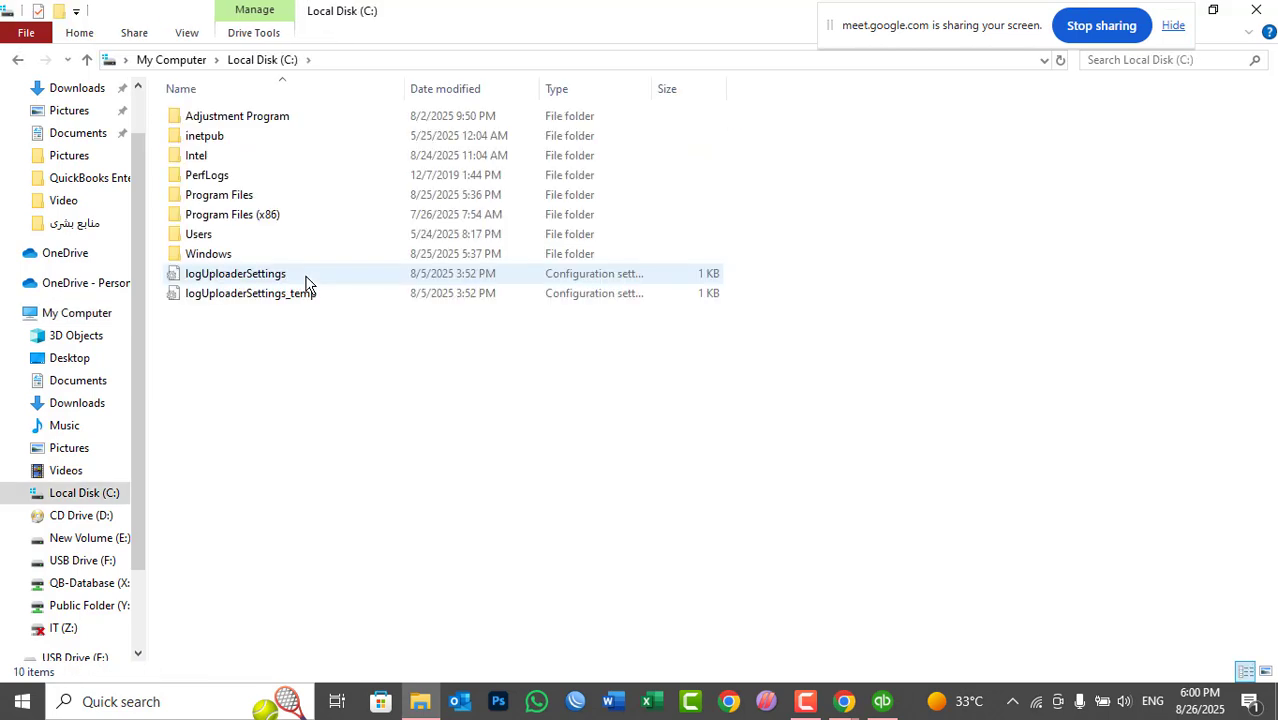
click(234, 238)
double_click(236, 242)
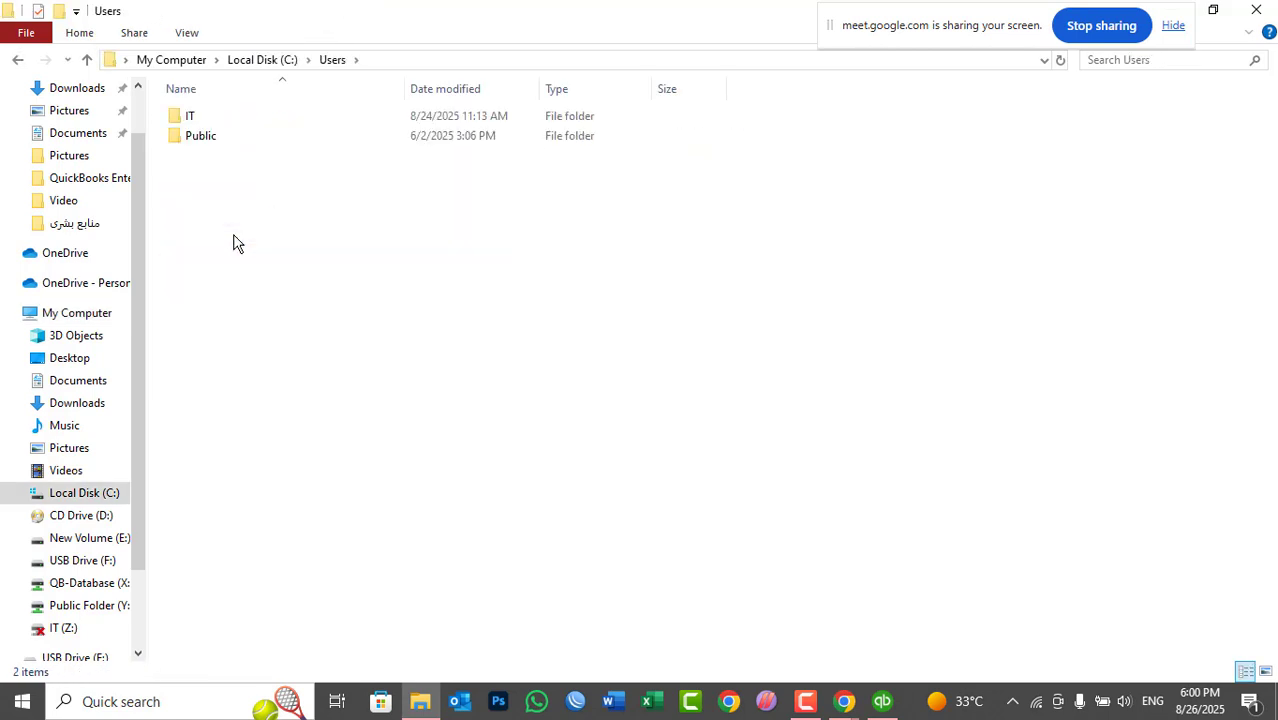
double_click(220, 137)
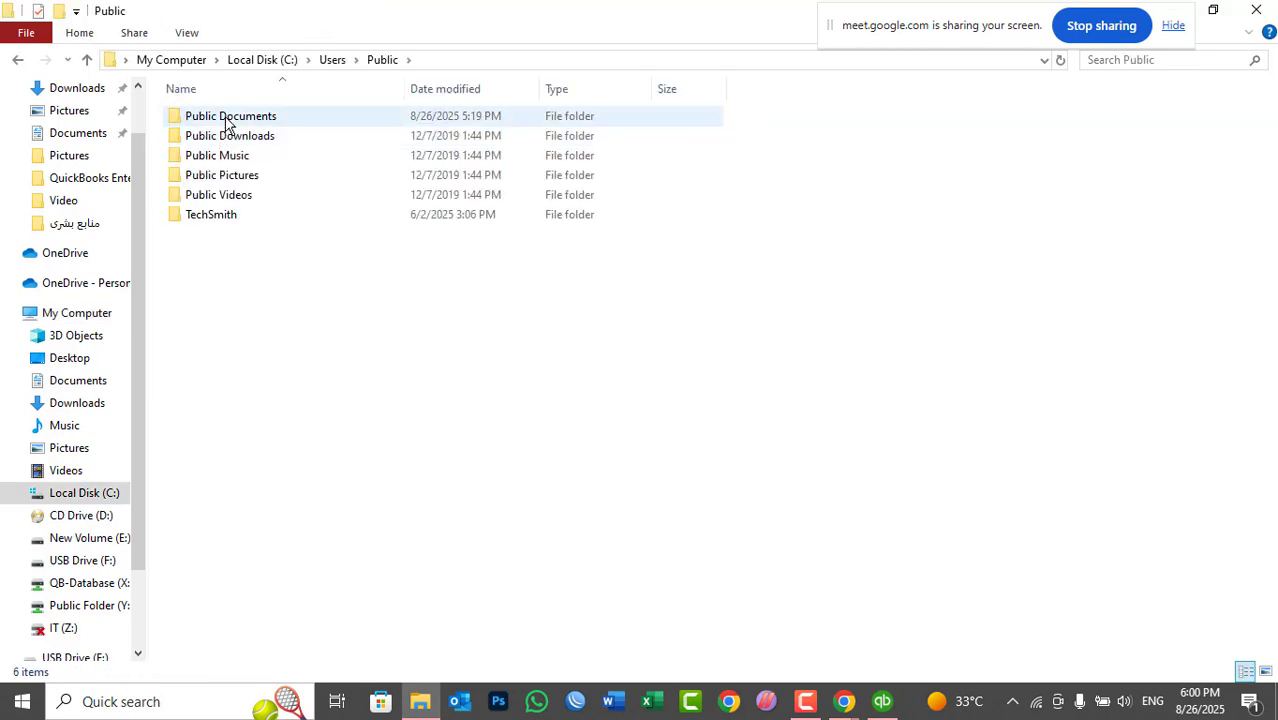
double_click(226, 118)
double_click(225, 120)
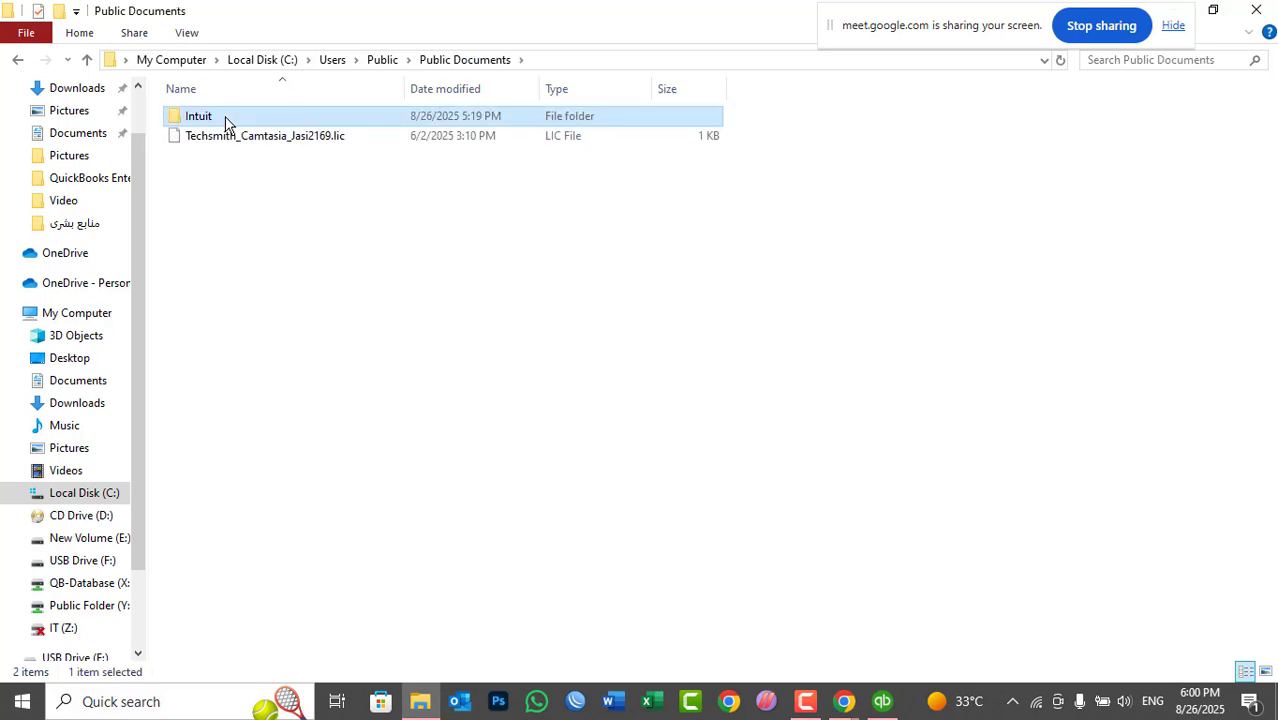
double_click(226, 120)
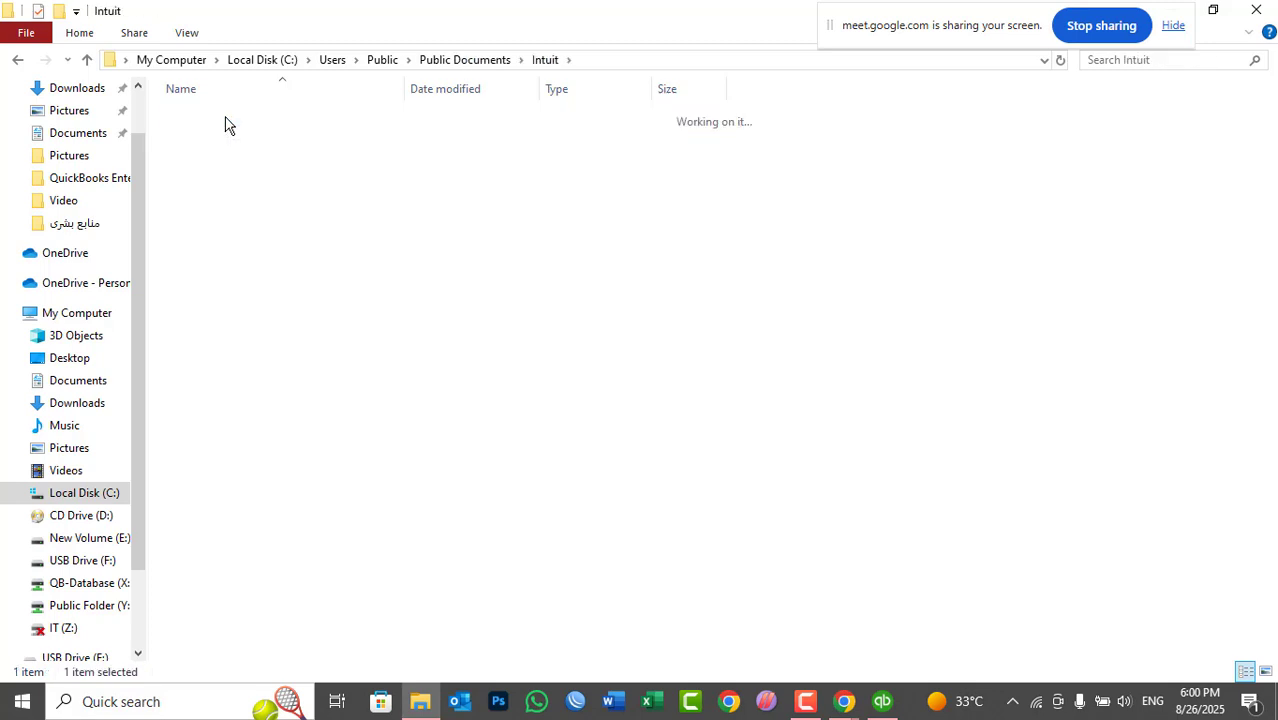
double_click(226, 118)
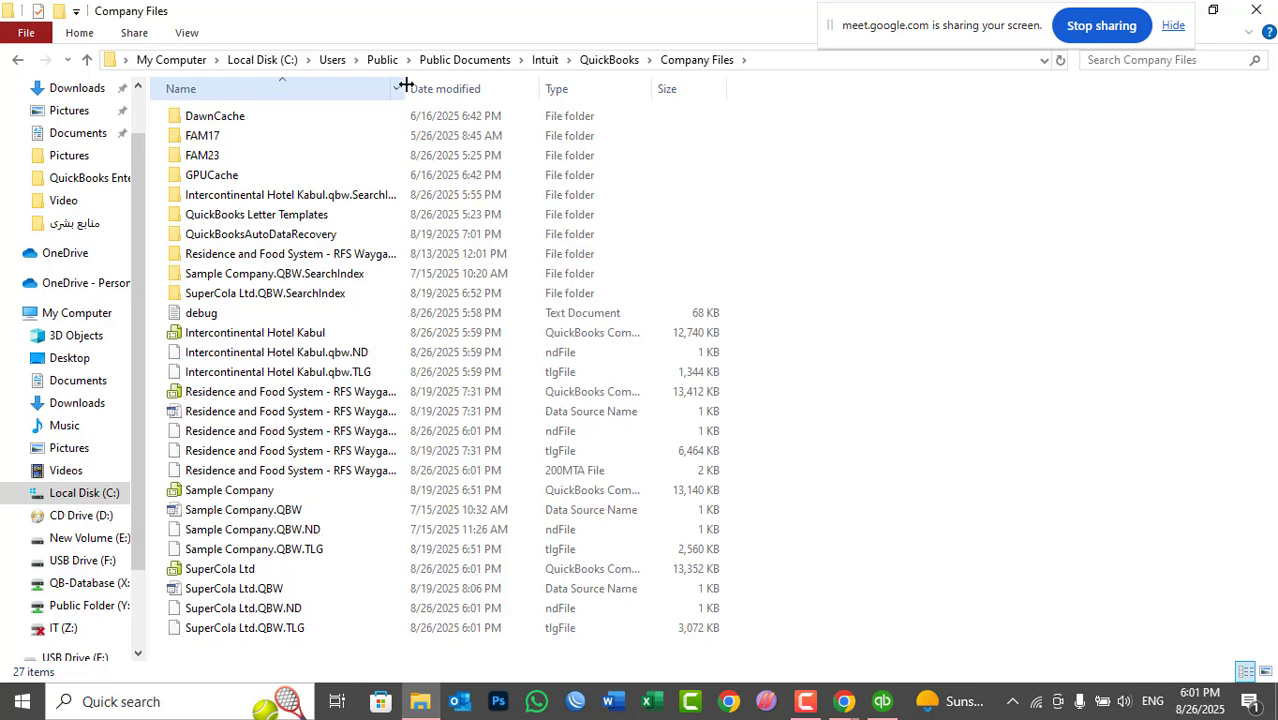
- Widen the Name column, refresh the folder listing, and inspect the SuperCola Ltd company files
drag(403, 88, 520, 99)
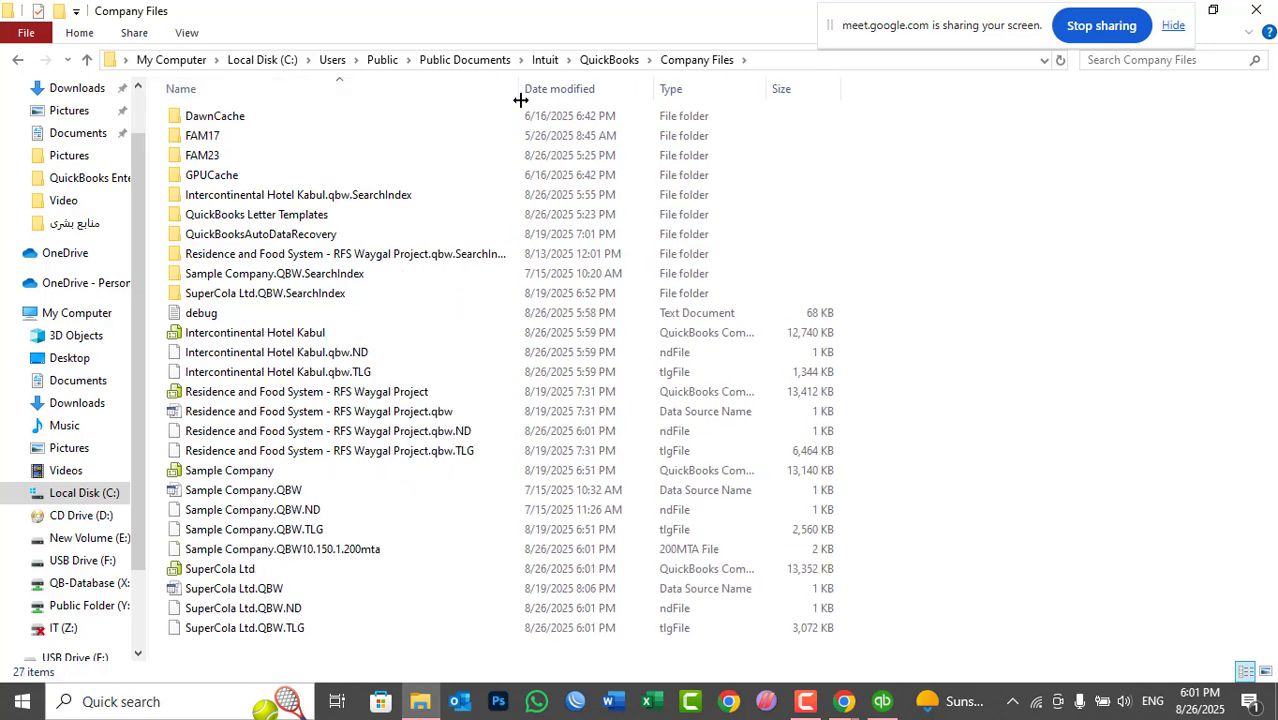
right_click(919, 240)
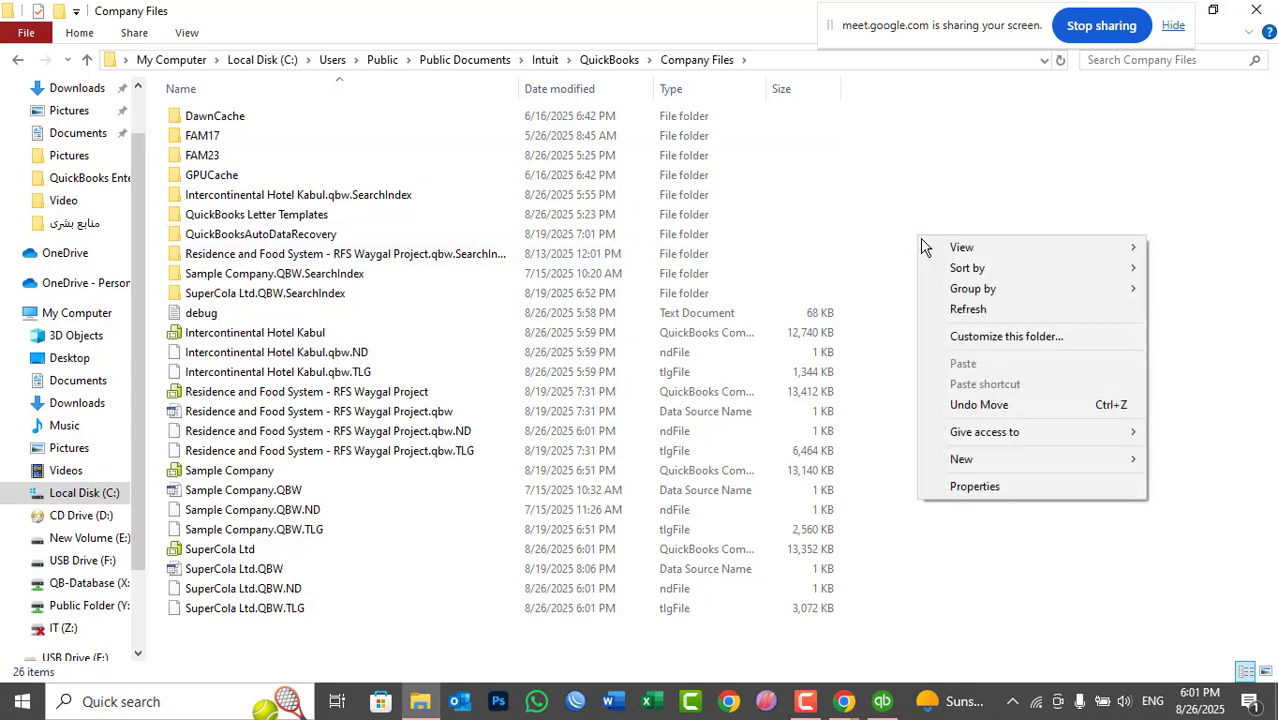
click(983, 316)
double_click(205, 552)
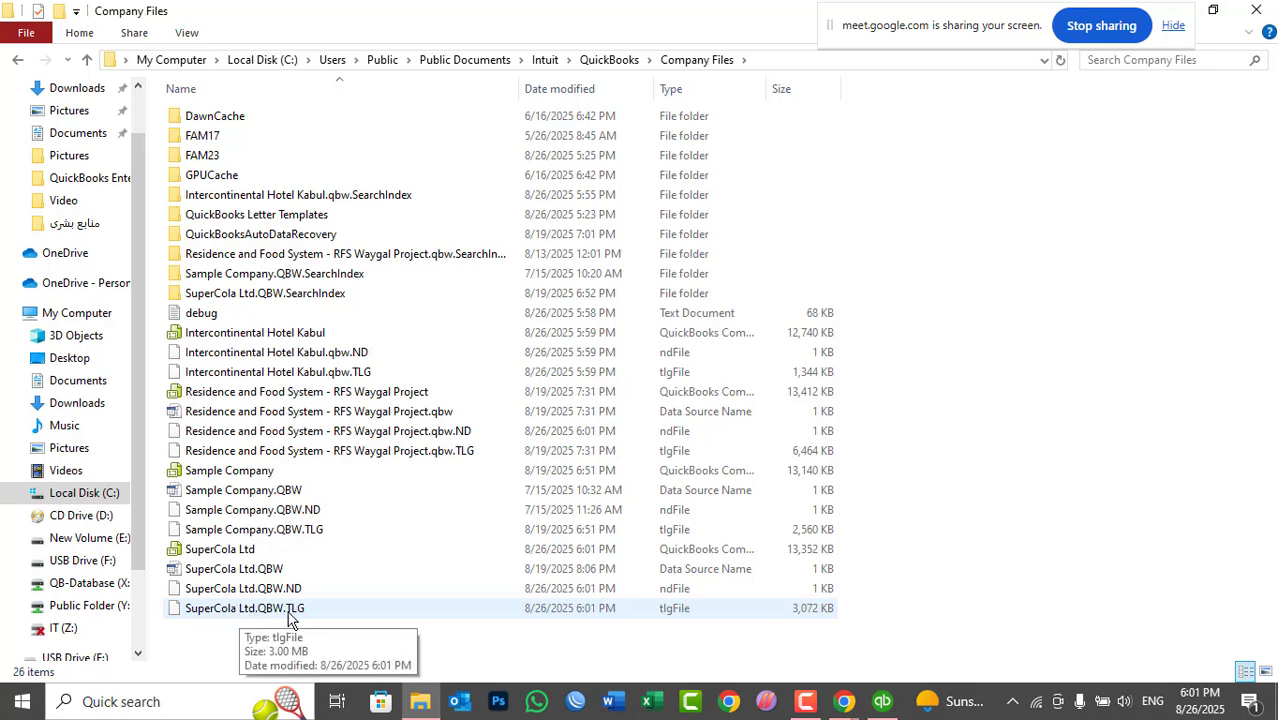
drag(226, 631, 212, 555)
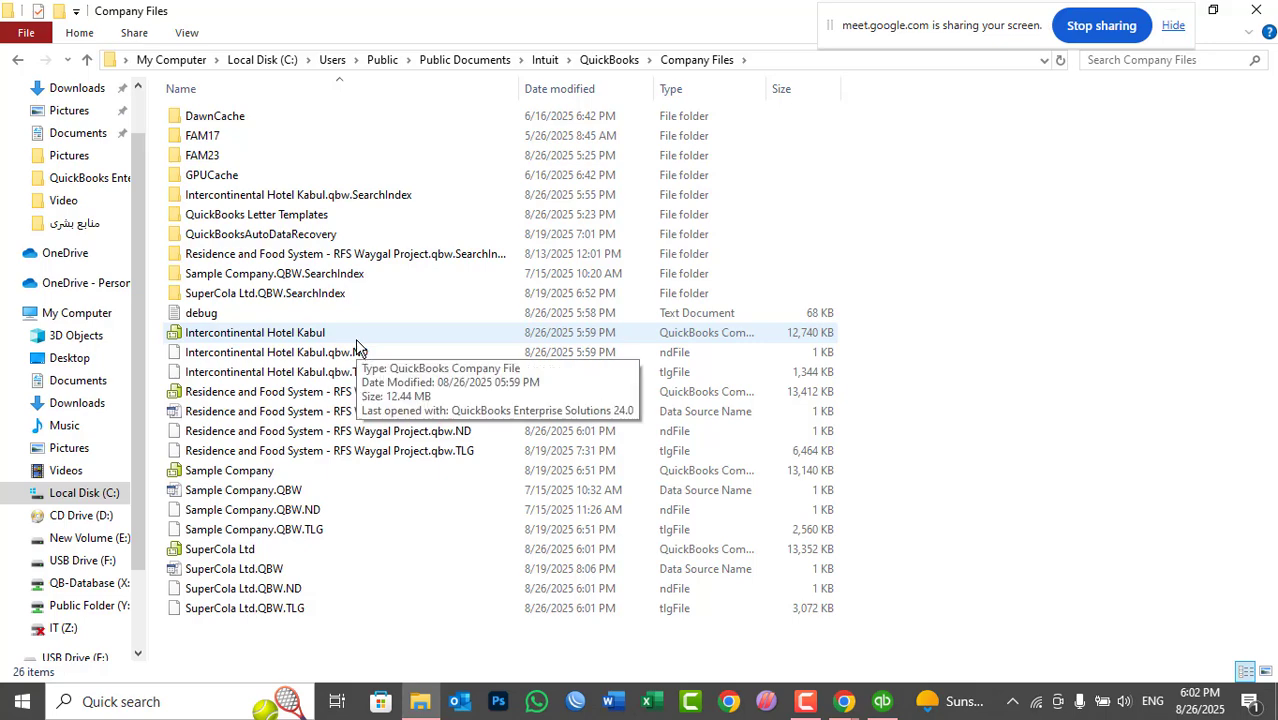
- Reselect the four SuperCola Ltd files, close the Company Files window and refresh the desktop
click(881, 703)
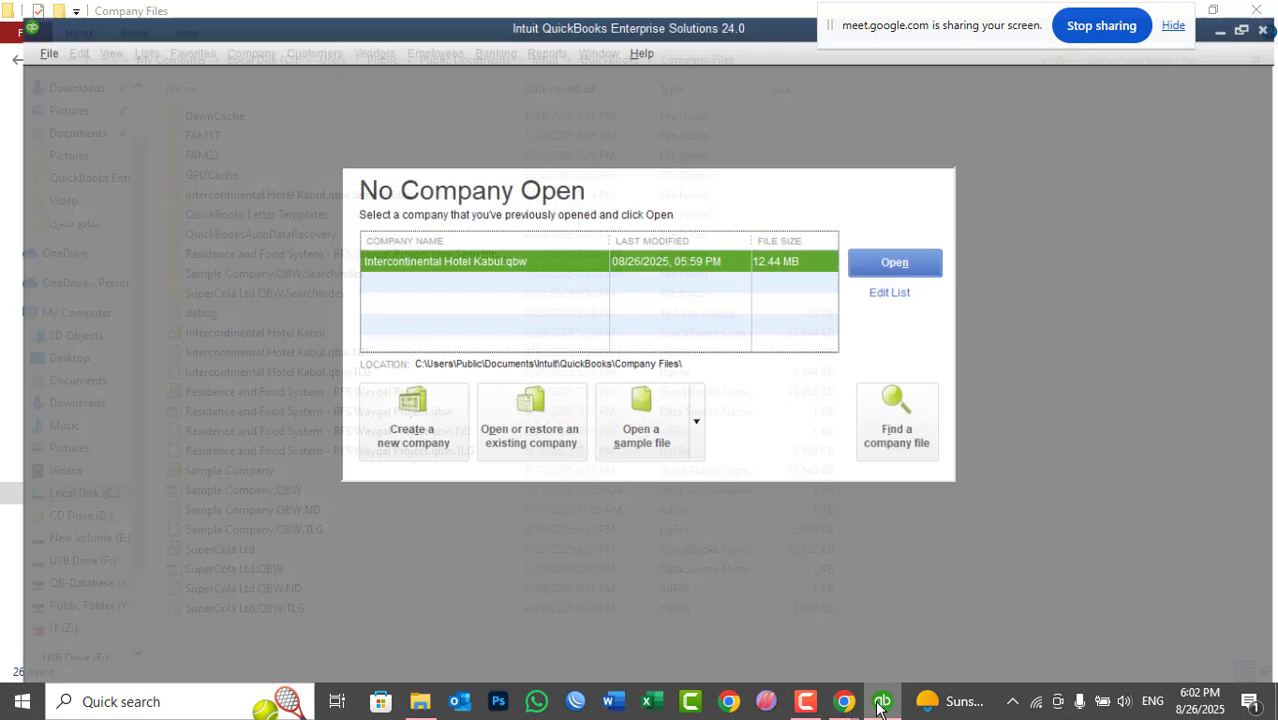
click(881, 703)
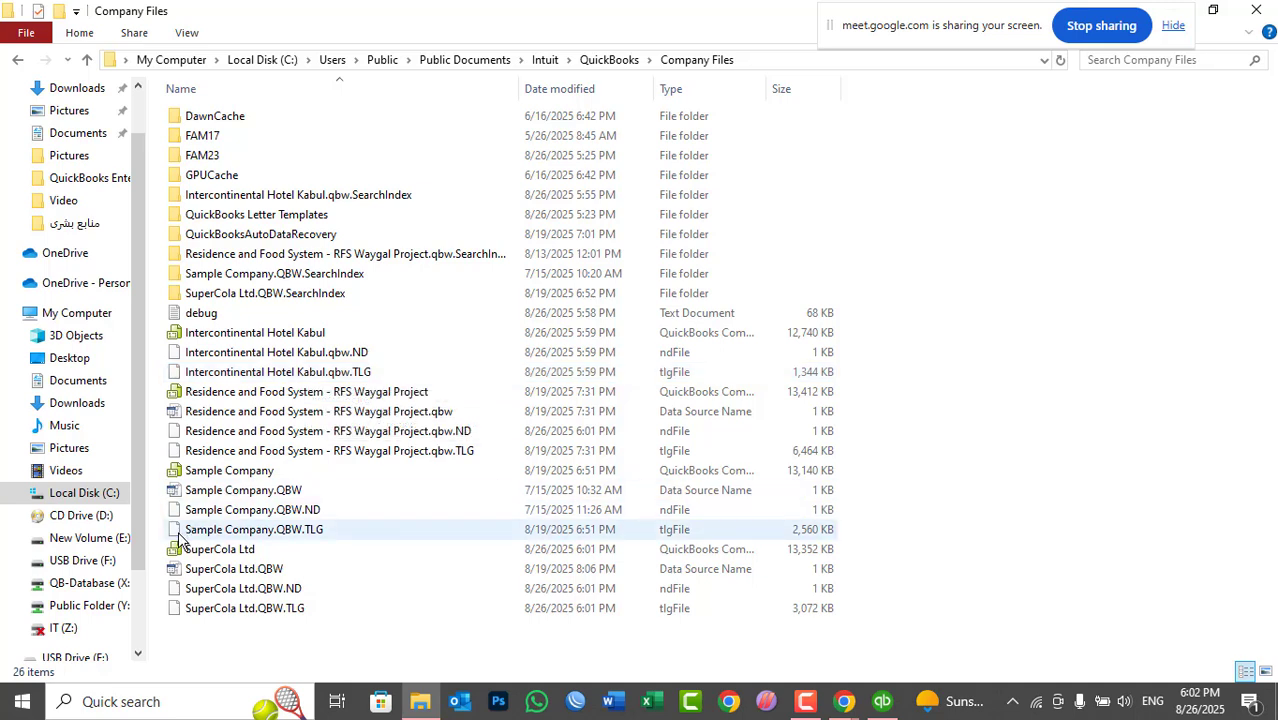
drag(163, 545, 228, 620)
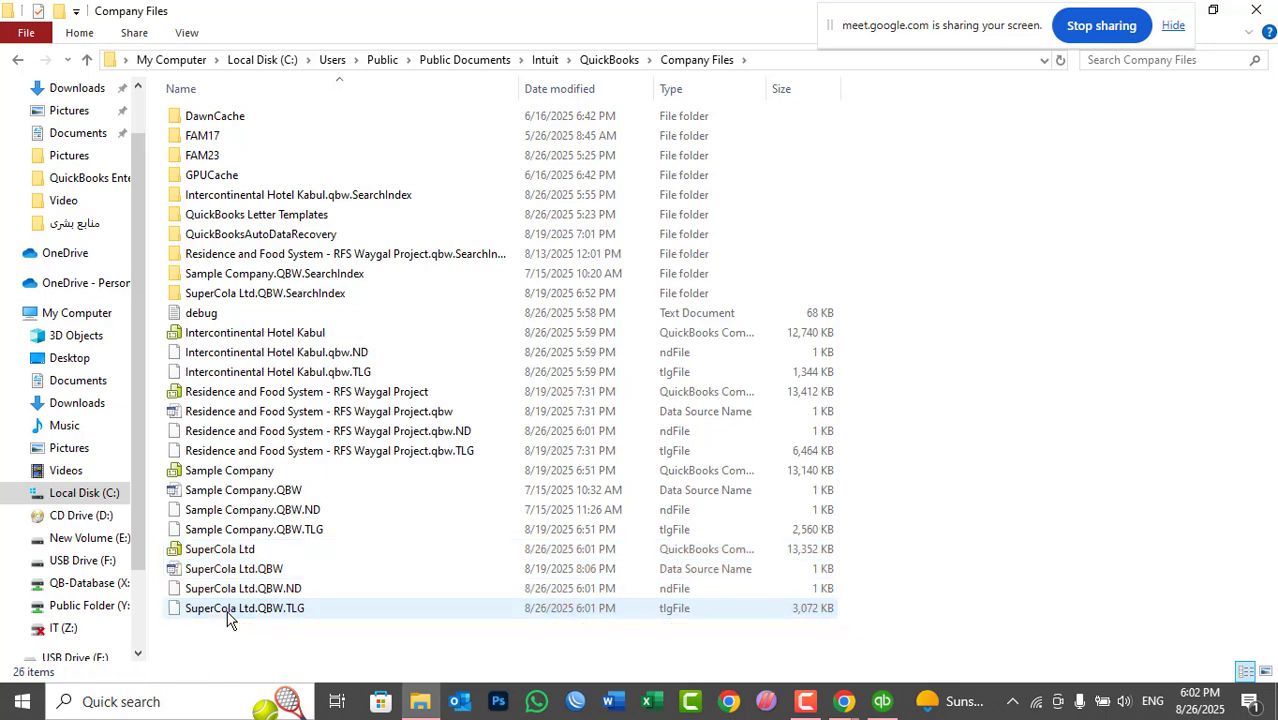
click(1257, 12)
right_click(666, 124)
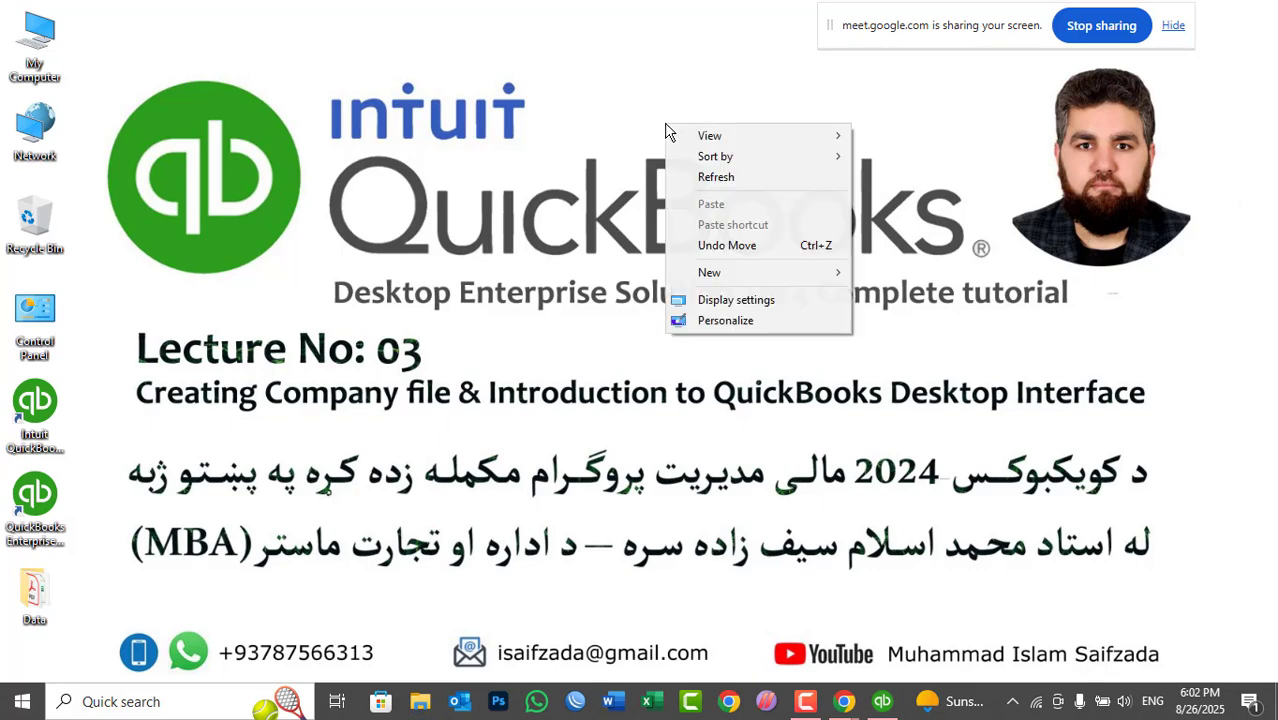
click(693, 171)
- Start a new company file for someone else and expand the Other Options setup choices
click(882, 701)
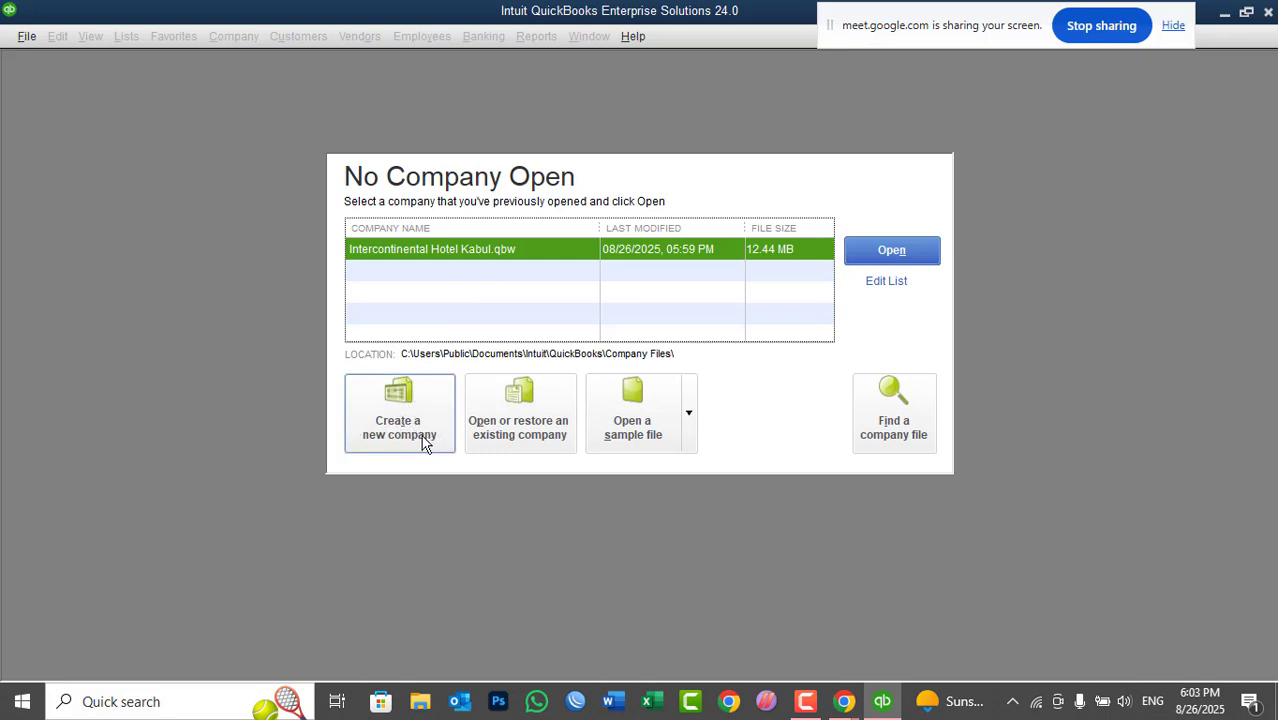
click(30, 38)
click(35, 59)
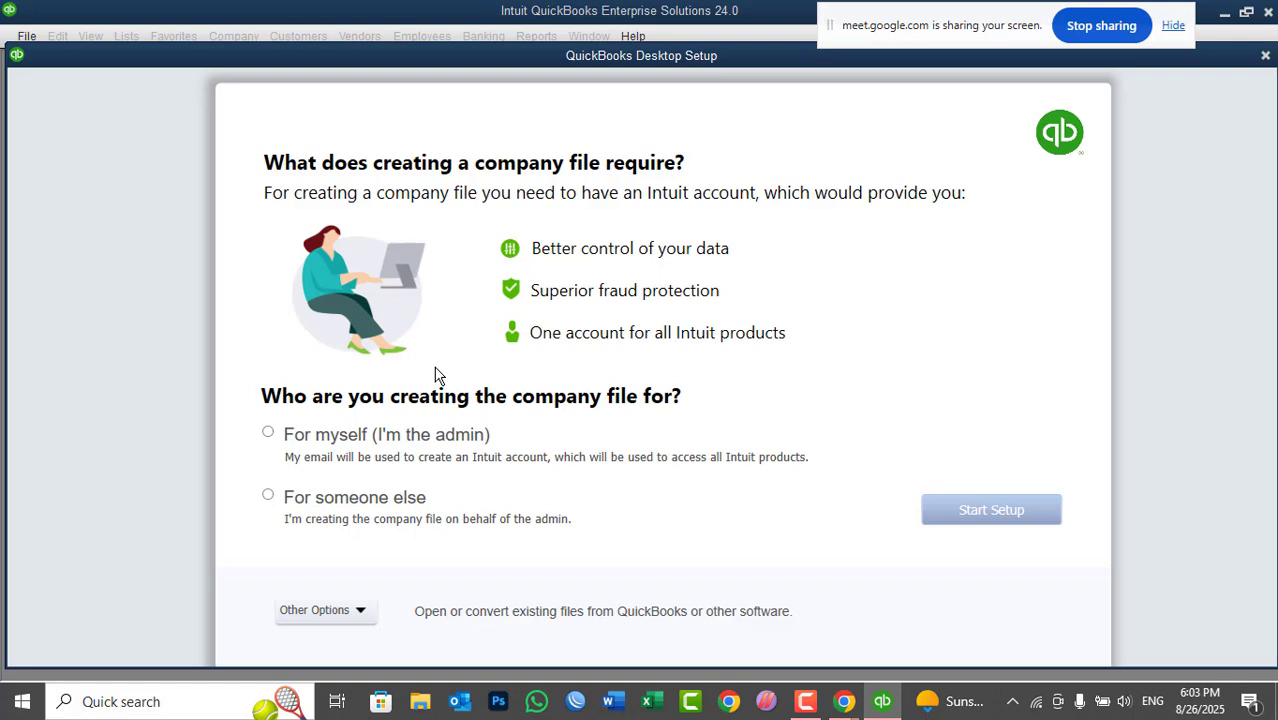
click(325, 502)
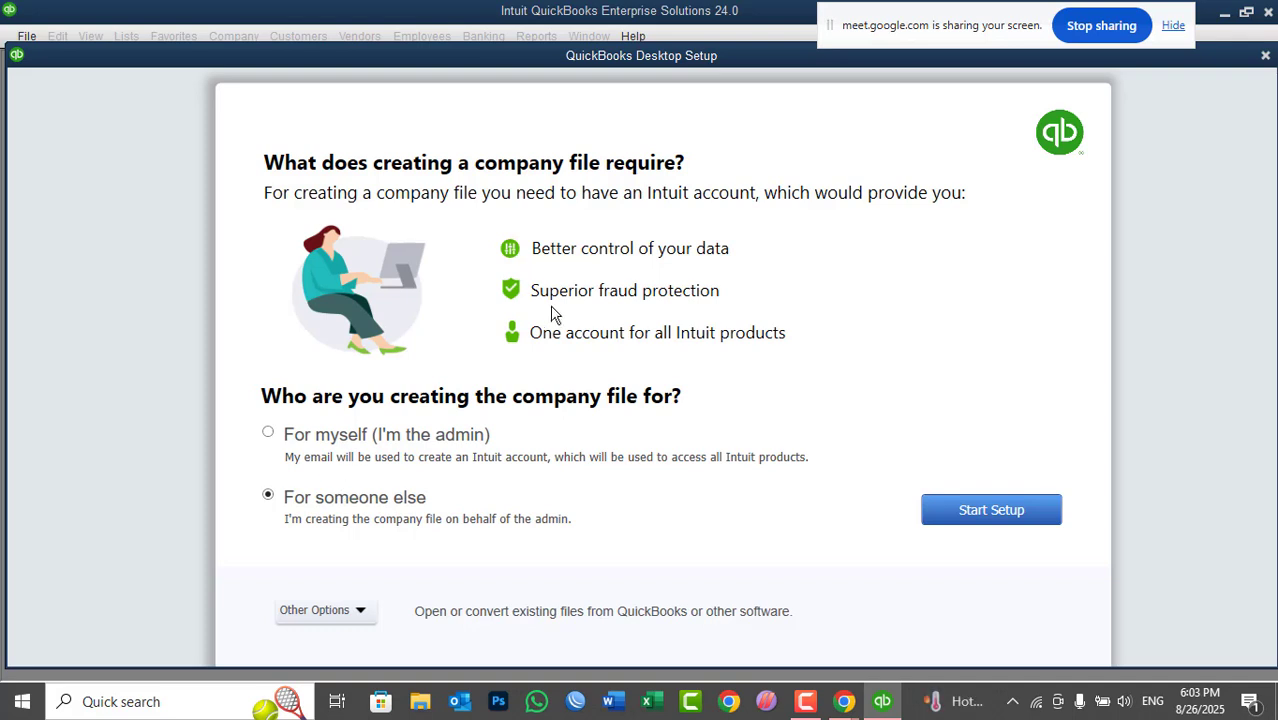
click(340, 606)
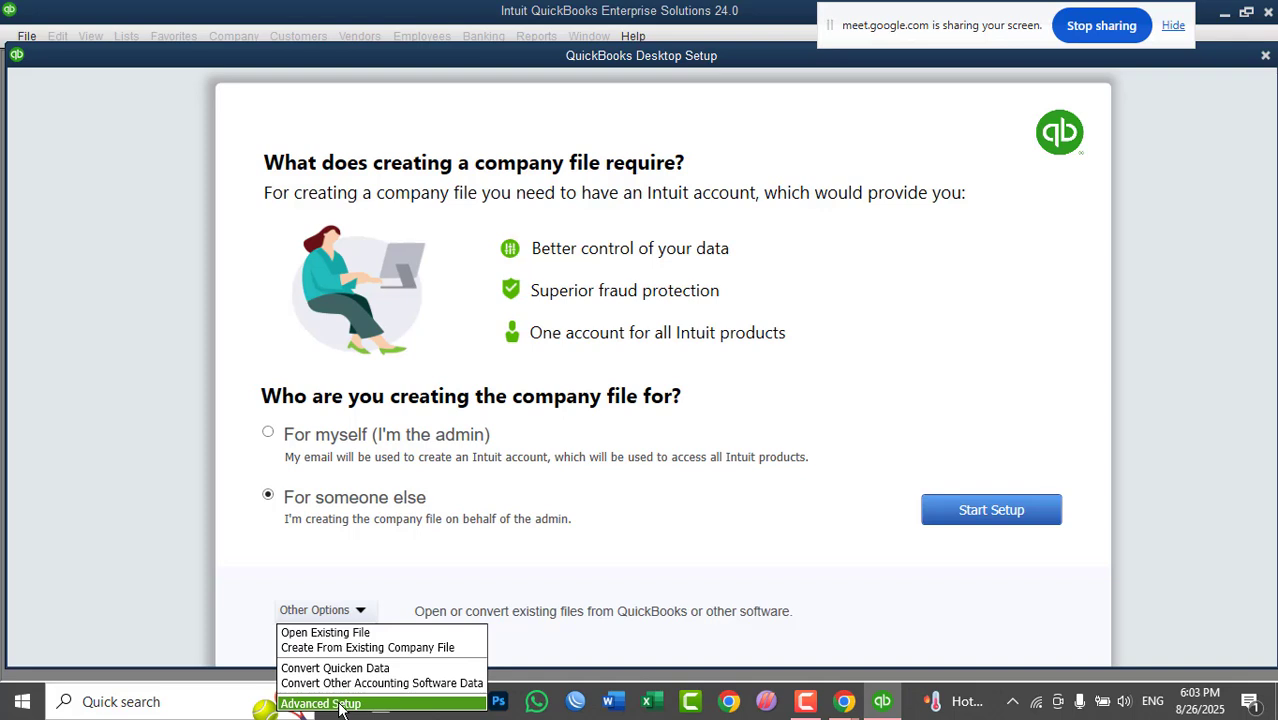
- Choose Advanced Setup and enter ORCD Gloabl as both company name and legal name
click(340, 704)
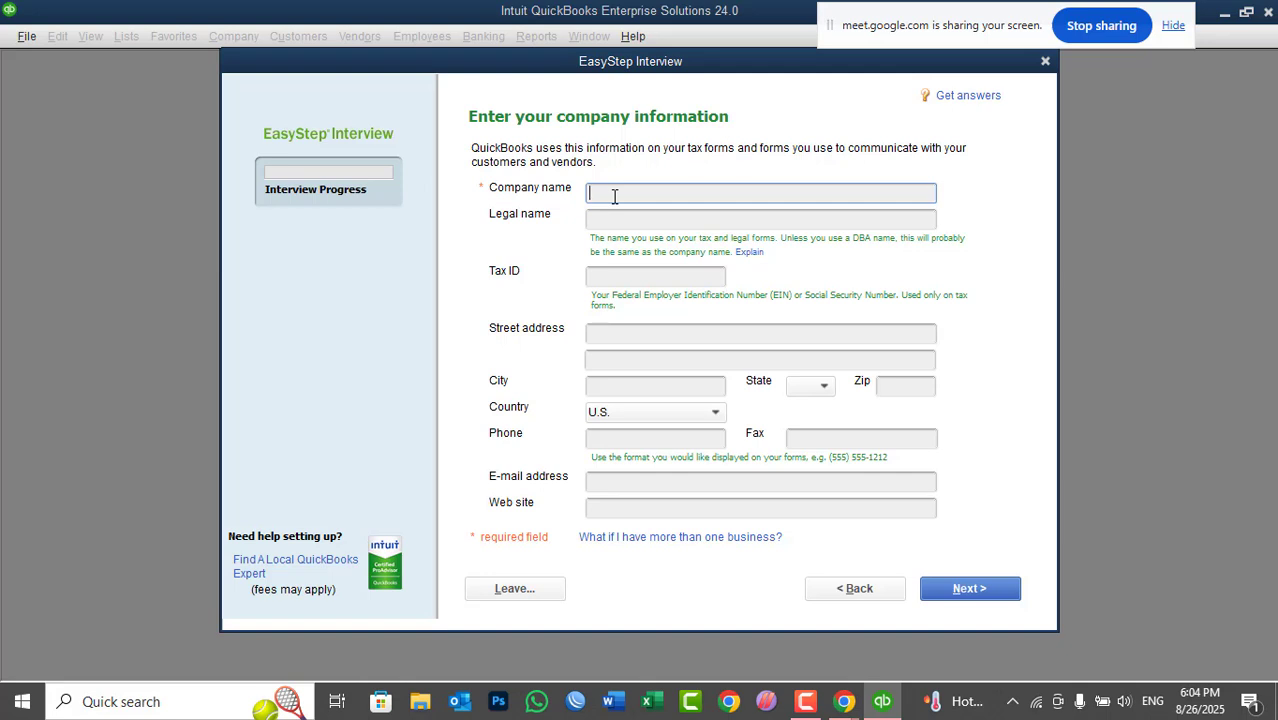
text(ORCO Gloabl)
key(Tab)
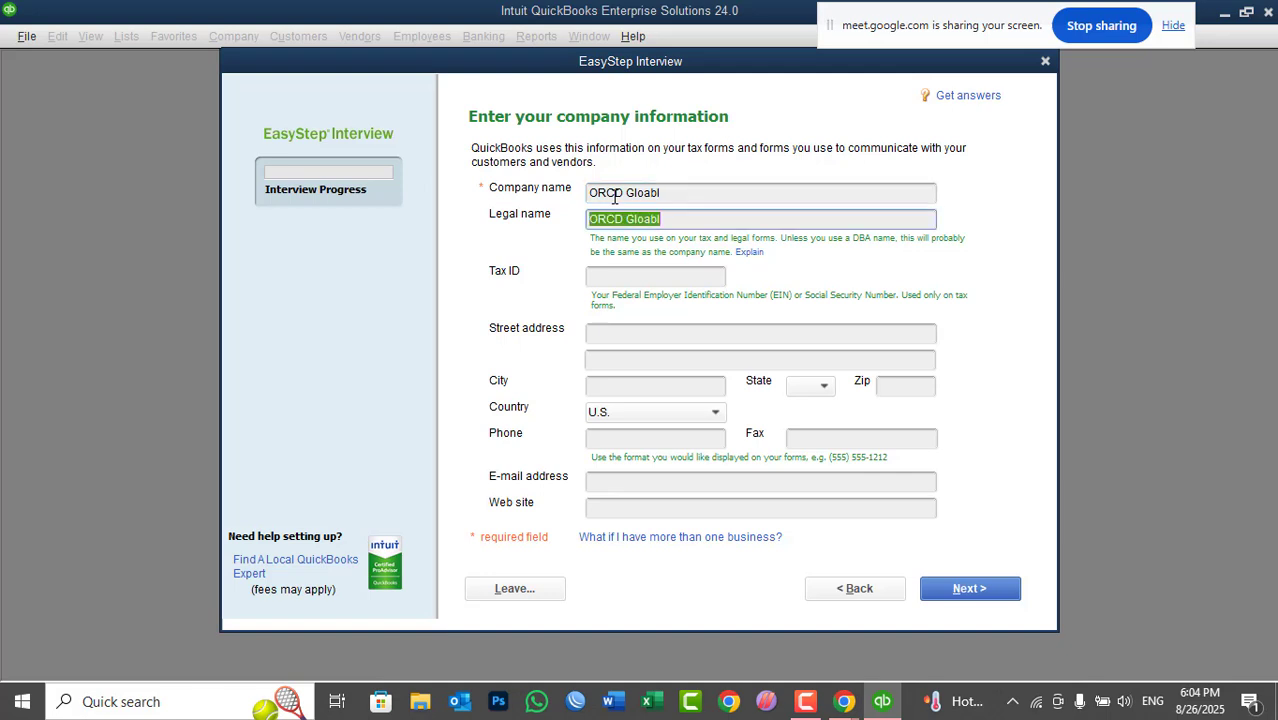
click(670, 219)
drag(667, 195, 587, 196)
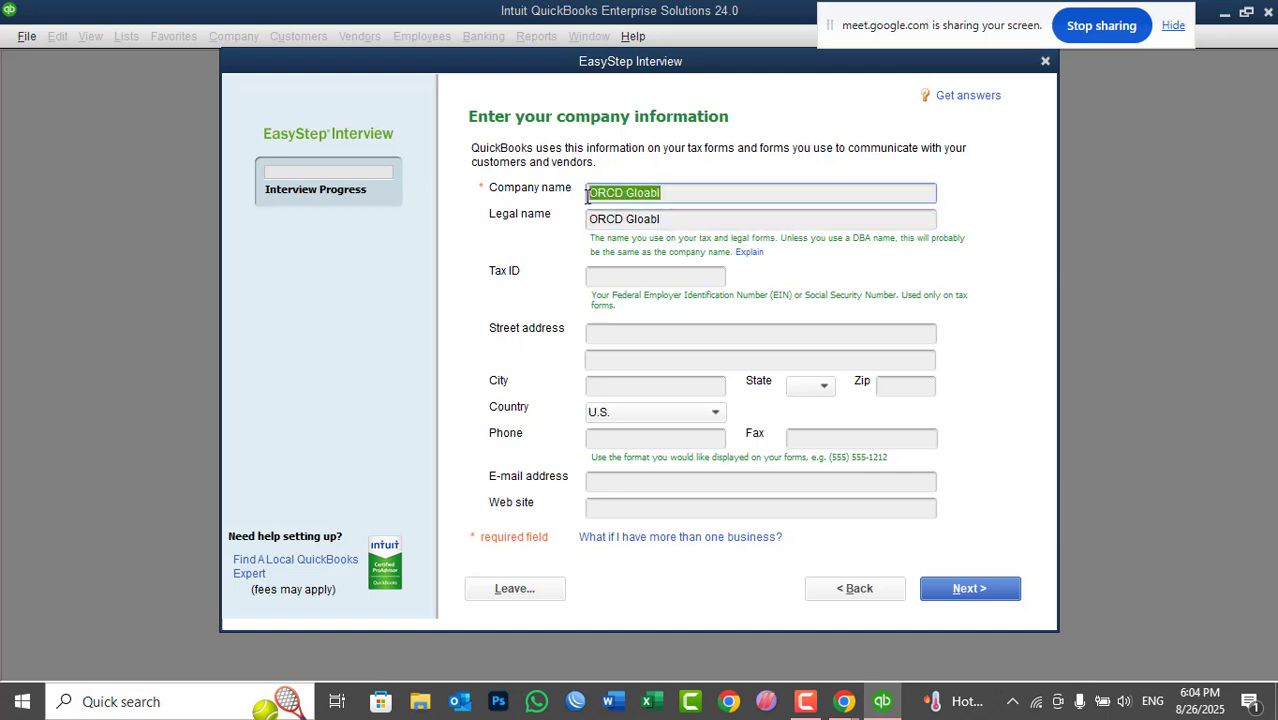
click(677, 197)
drag(688, 221, 574, 226)
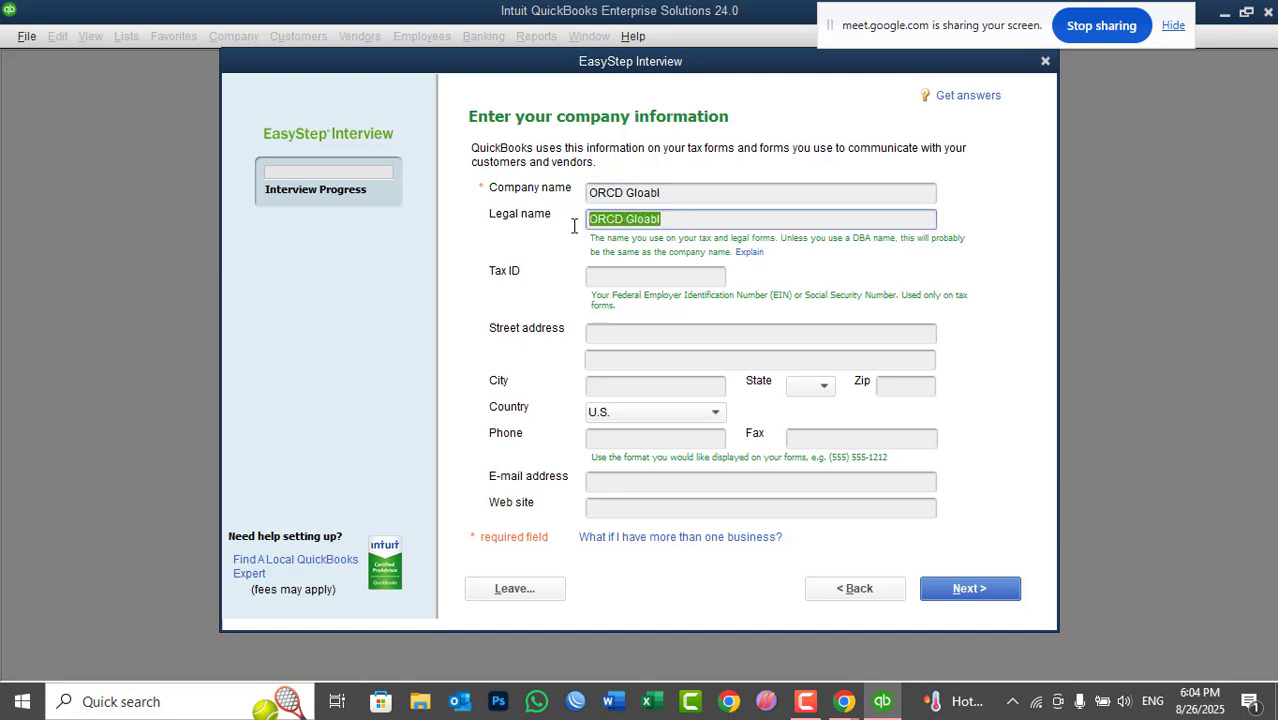
drag(673, 191, 576, 204)
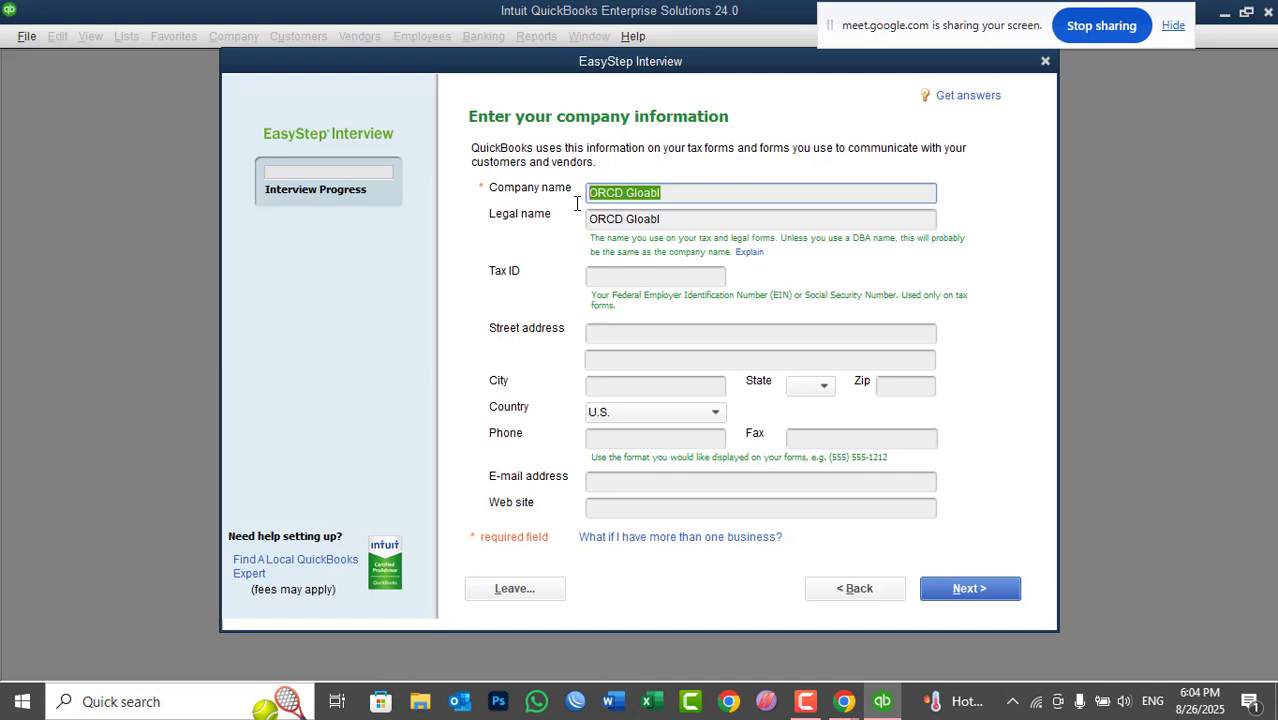
drag(676, 224, 586, 224)
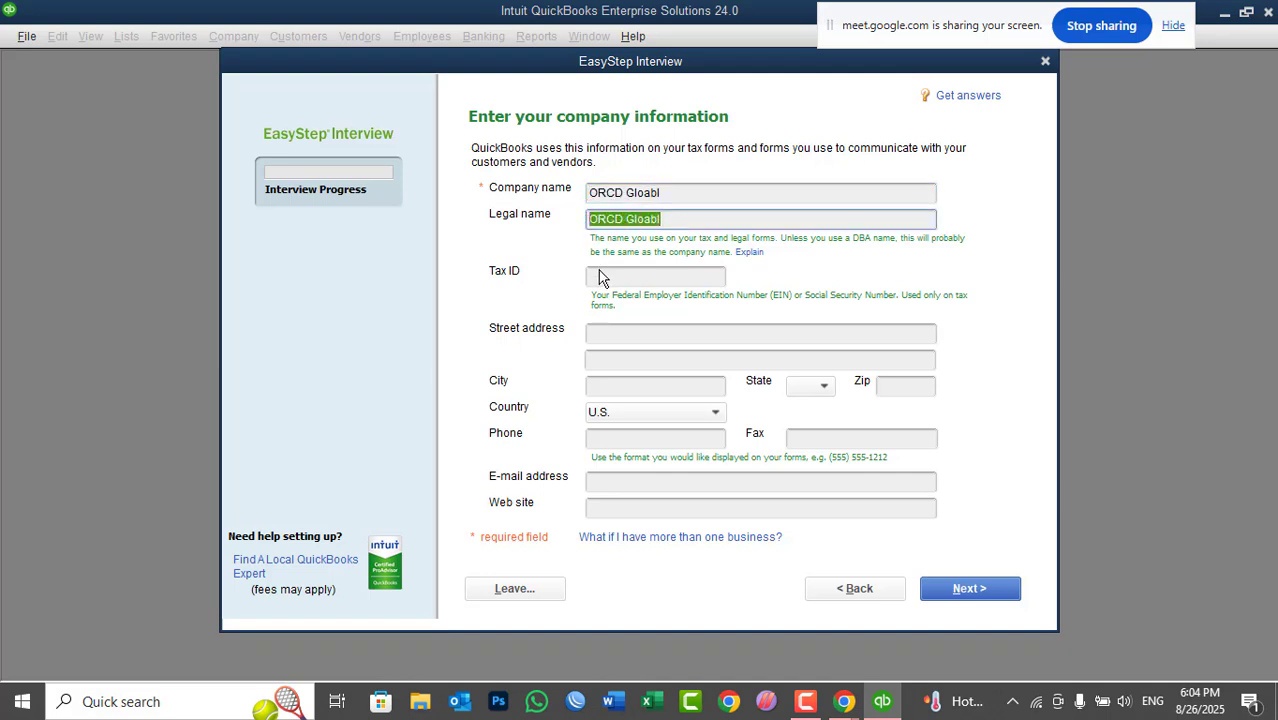
- Fill in the company's tax ID and reselect the company name
click(601, 273)
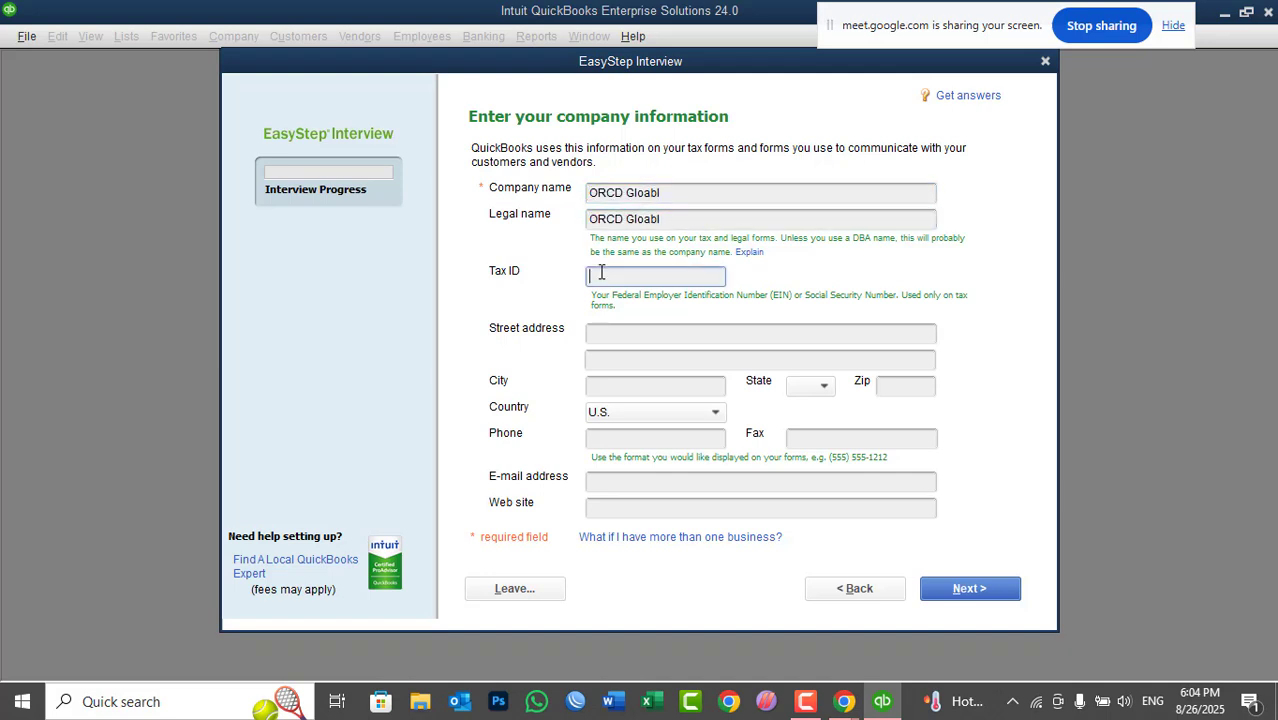
text(123456789)
click(680, 193)
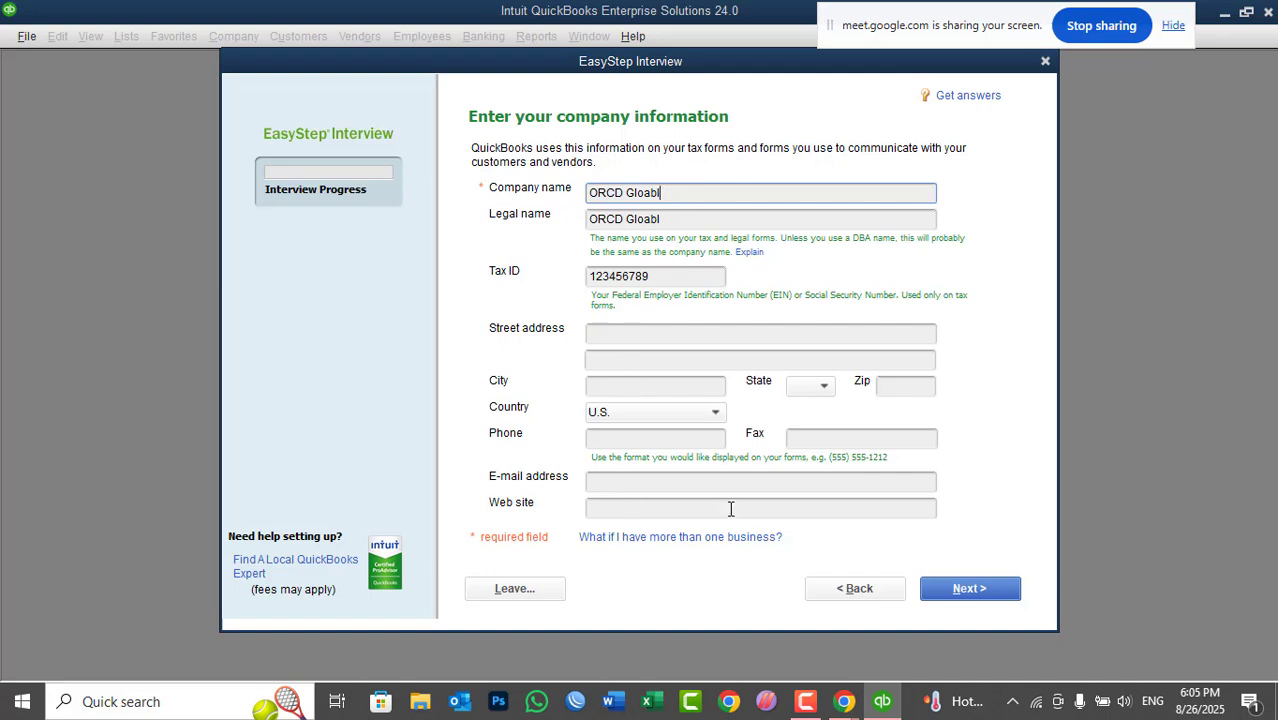
drag(680, 193, 589, 193)
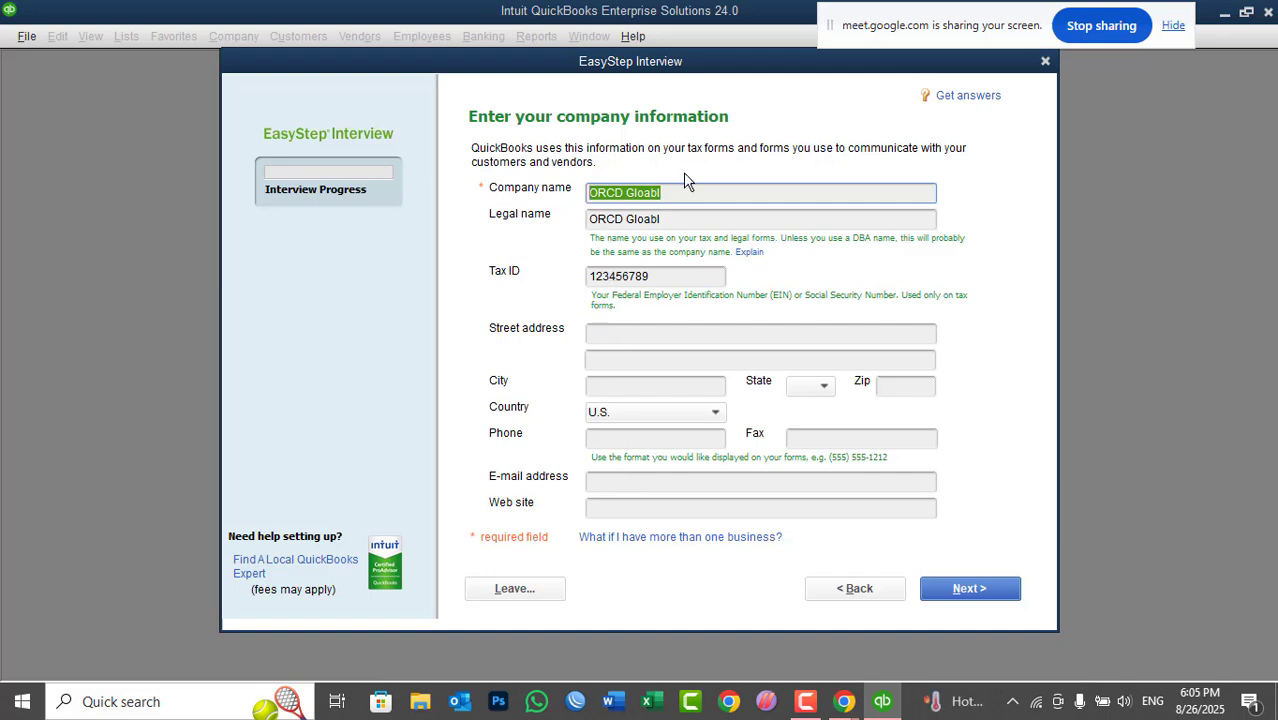
- Enter the company's street address, city and ZIP code
click(624, 333)
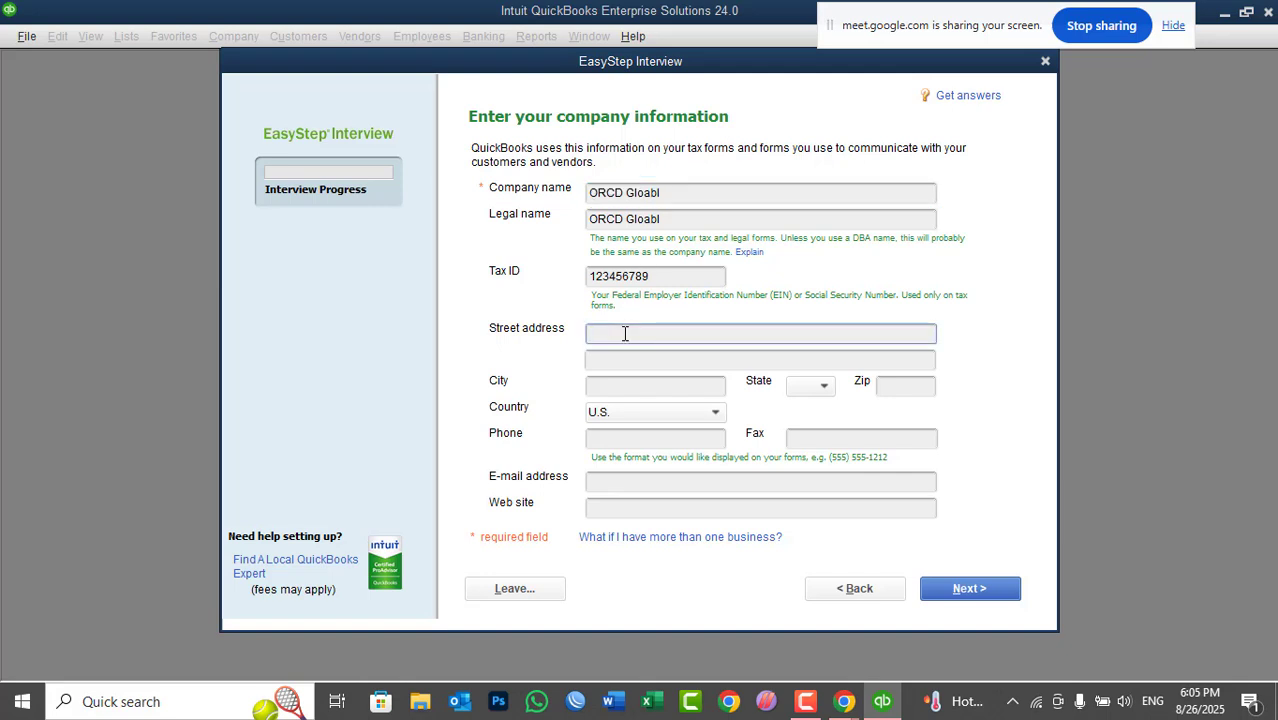
text(Karti-e)
text(char, District No 3)
key(Tab)
key(Tab)
text(Kabul)
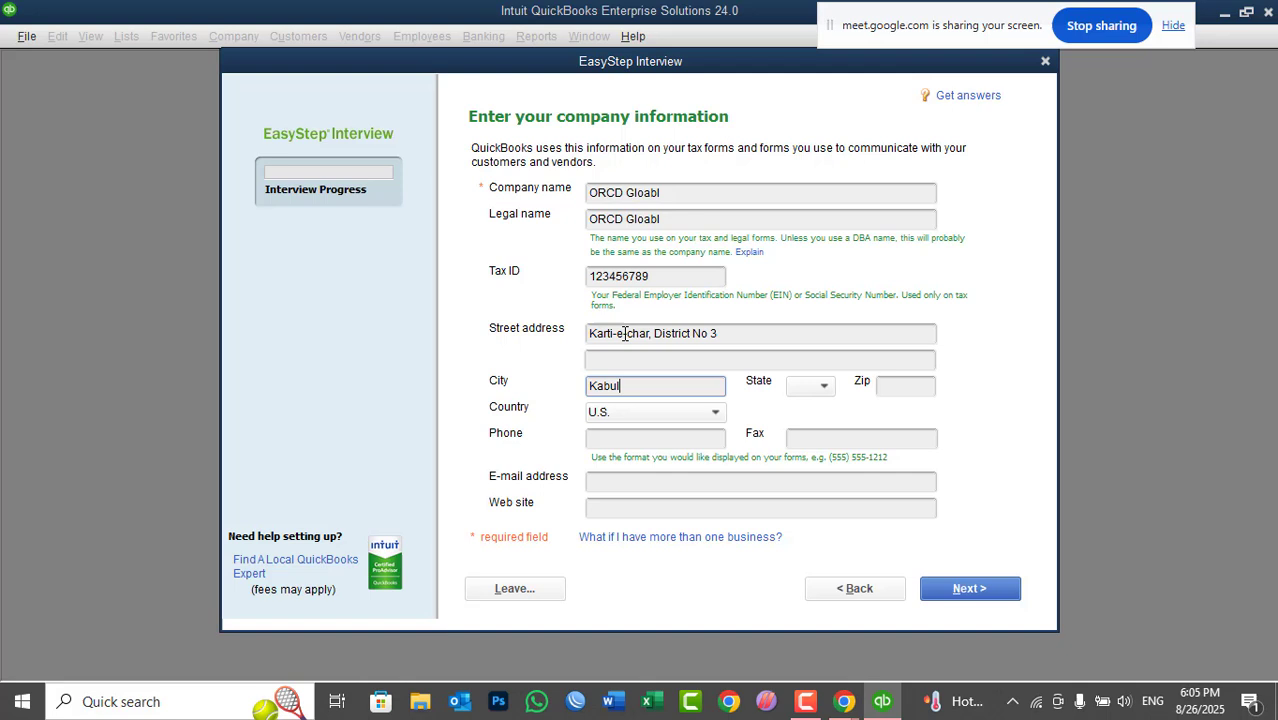
key(Tab)
key(Tab)
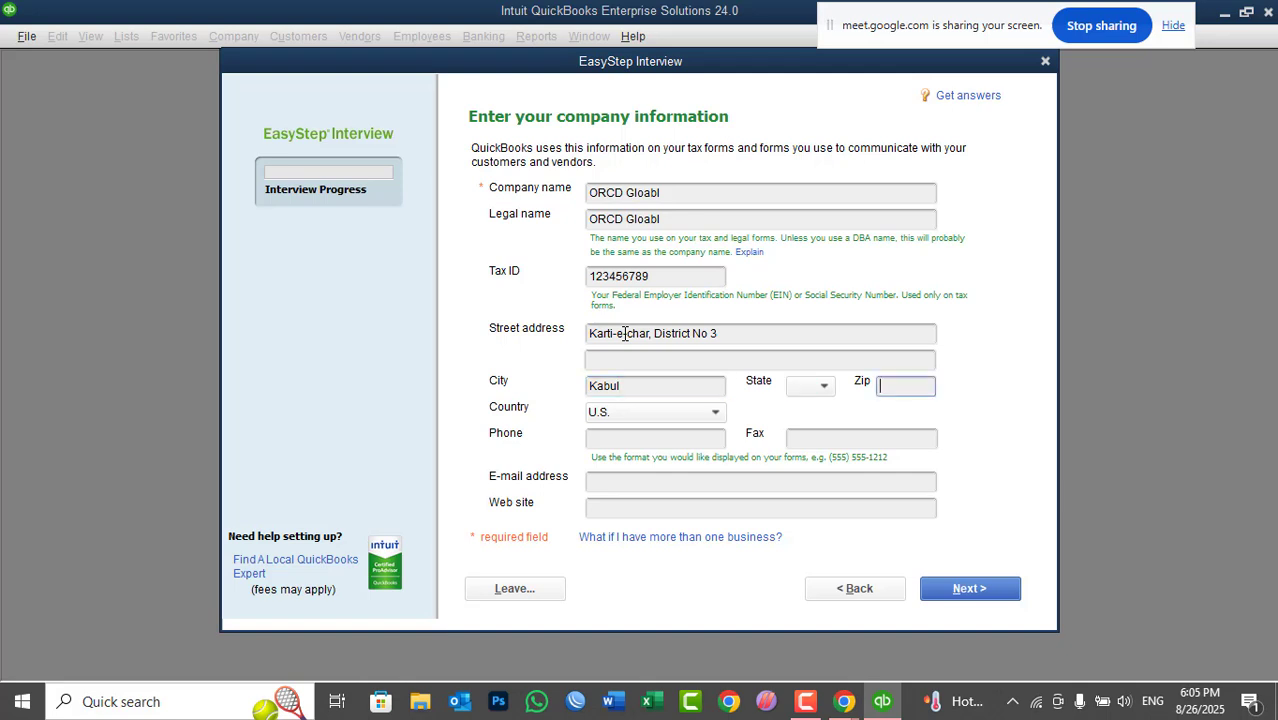
text(1006)
- Set the country to Other and fill in the phone number, fax NA, e-mail and web site
key(Tab)
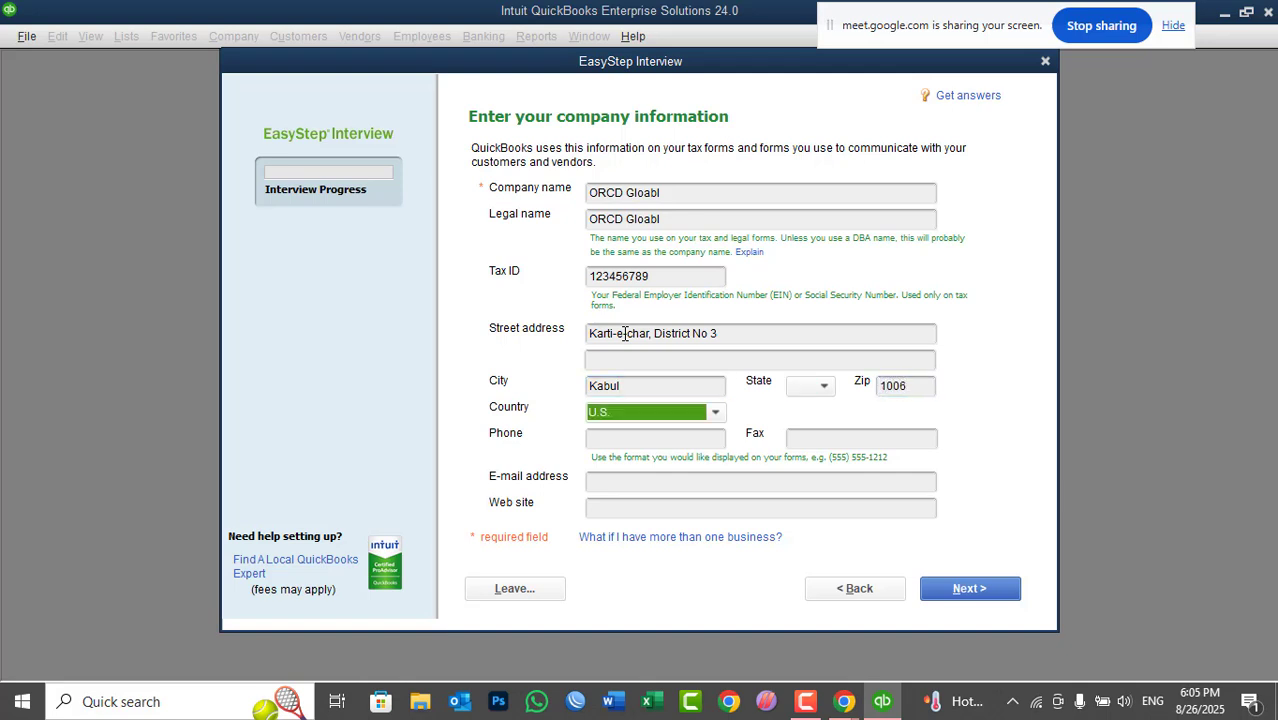
key(o)
key(Tab)
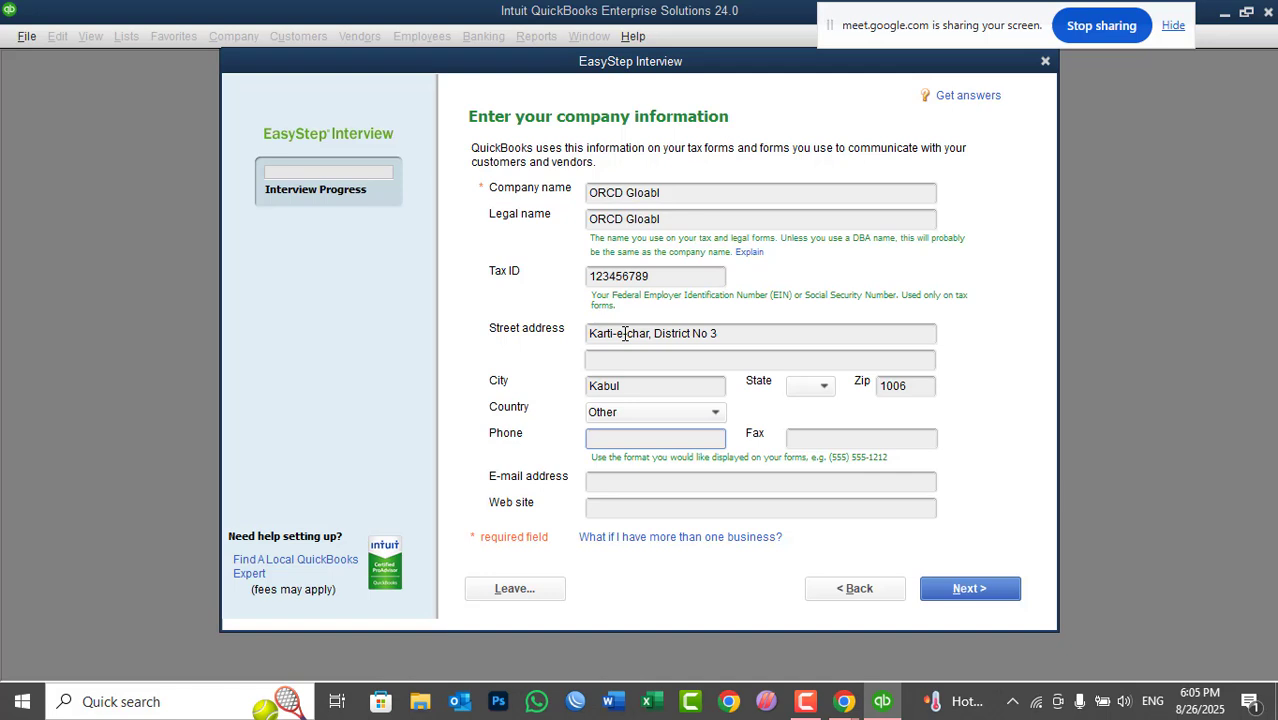
key(Tab)
text(NA)
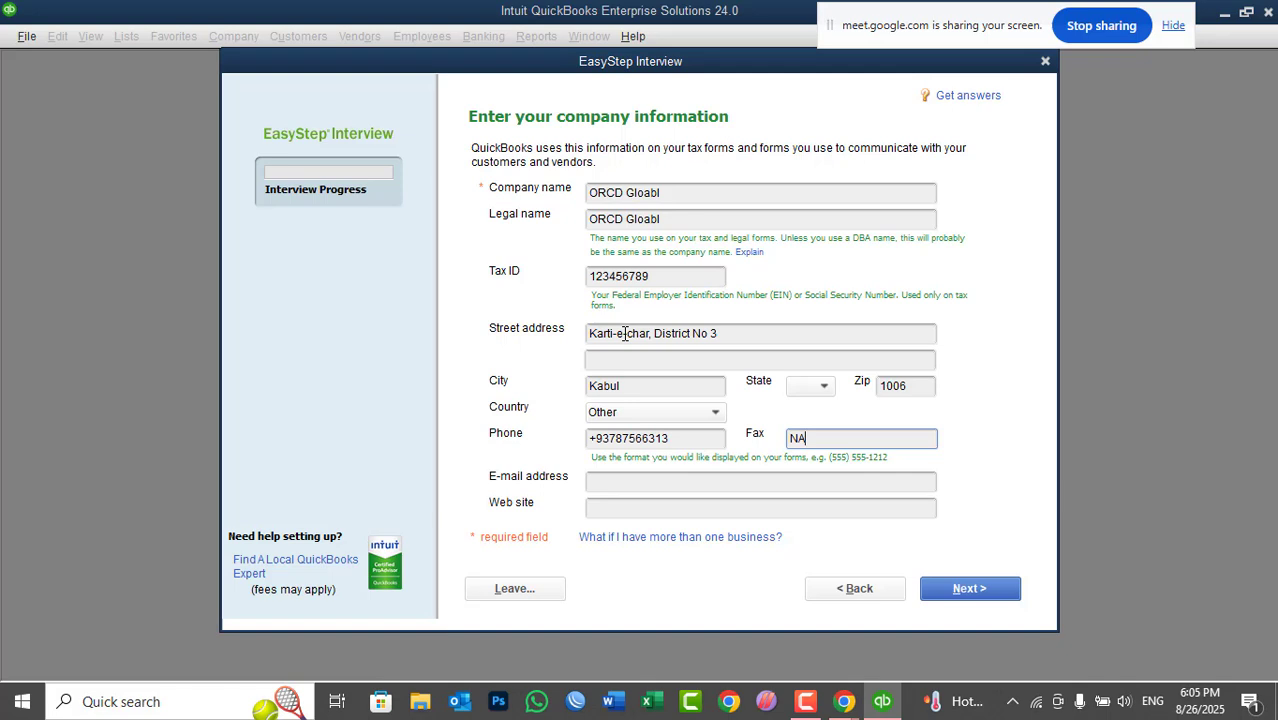
key(Tab)
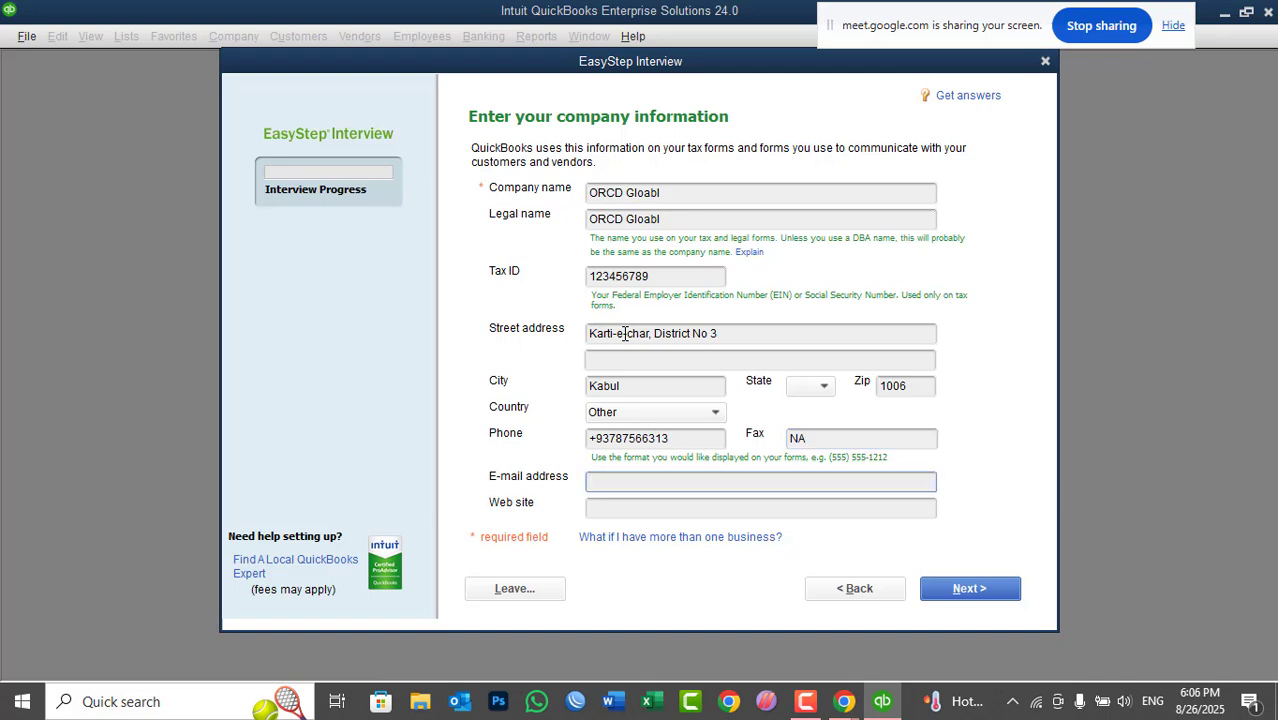
key(Tab)
text(ww)
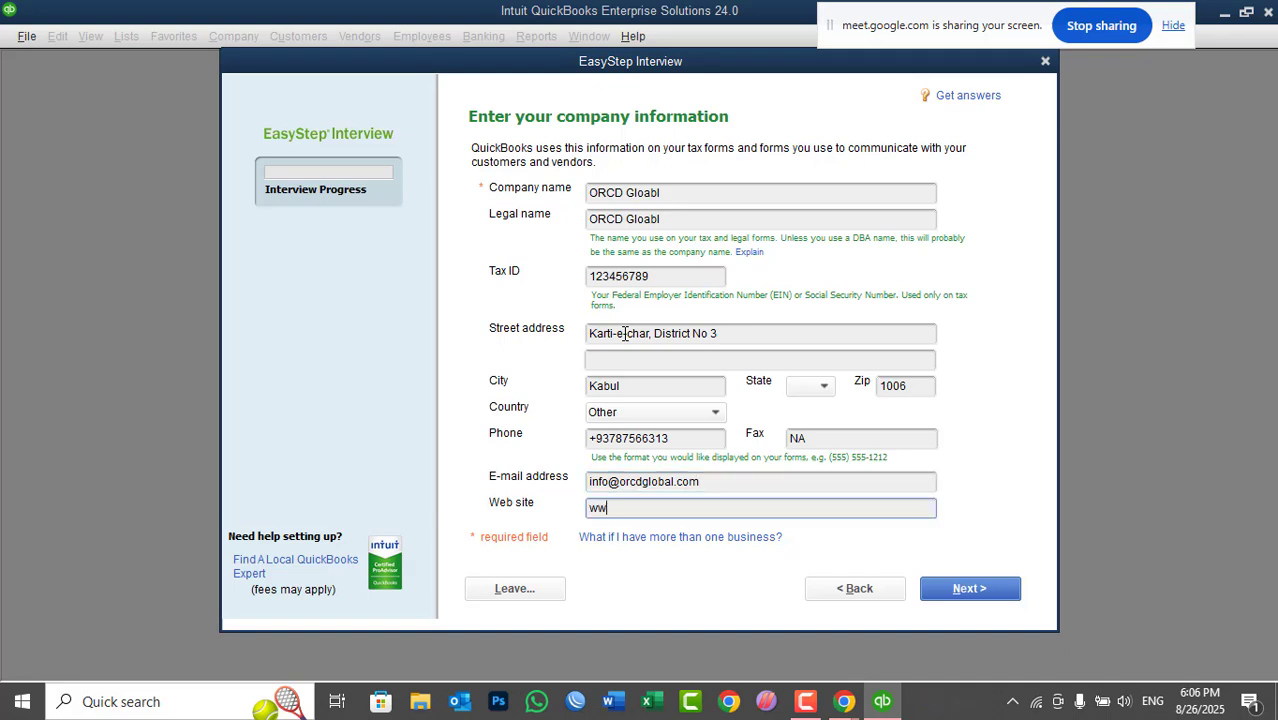
text(w.orcdglobal.com)
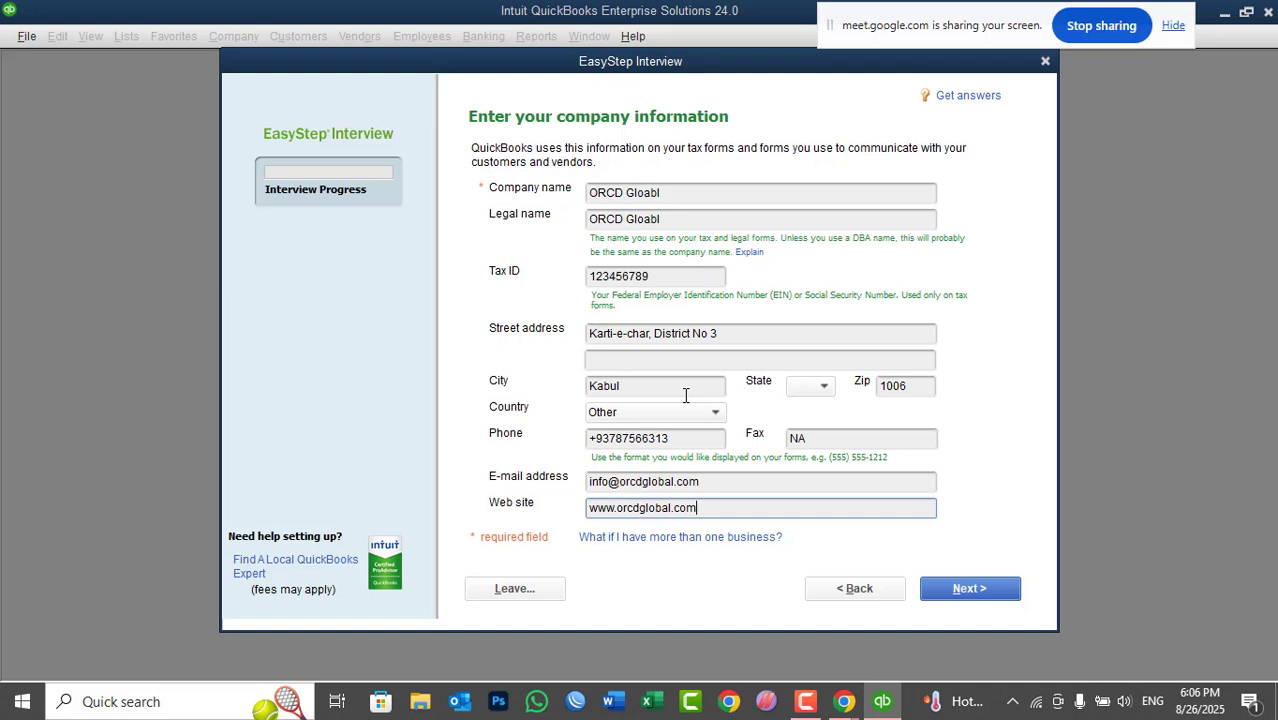
- Submit the company details, scroll the industry list, and pick Non-Profit
click(955, 588)
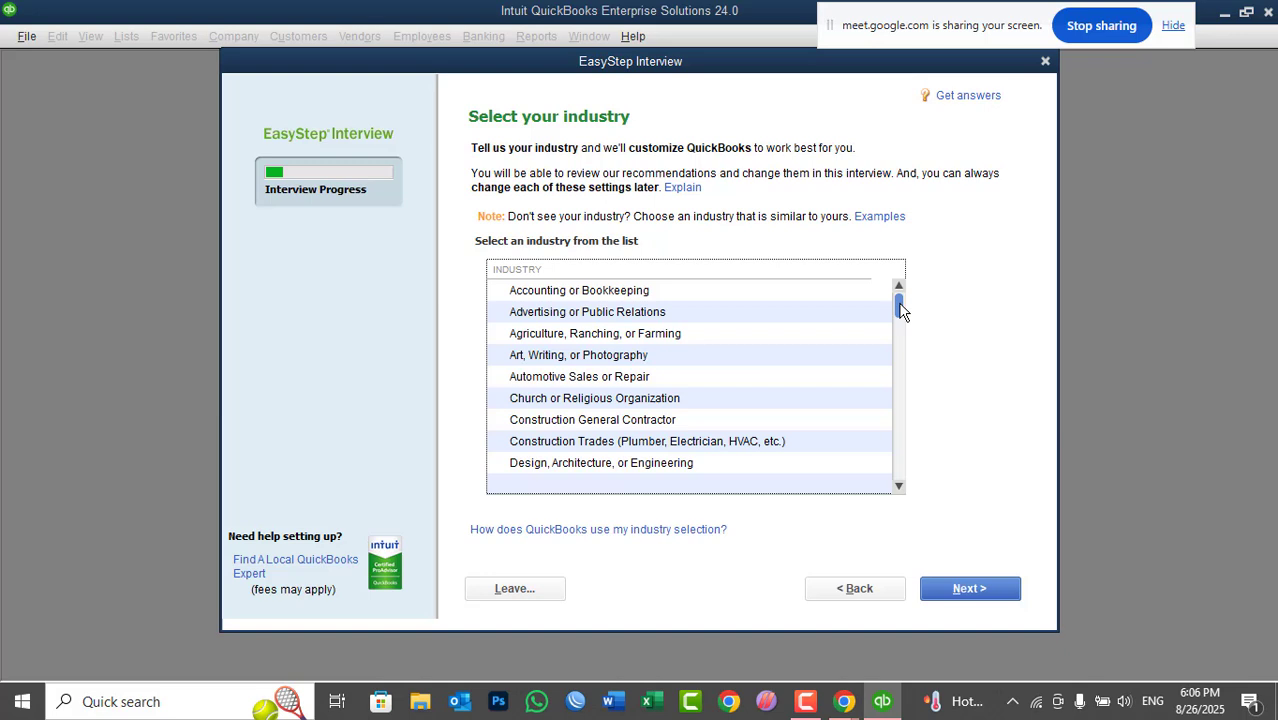
drag(899, 311, 895, 425)
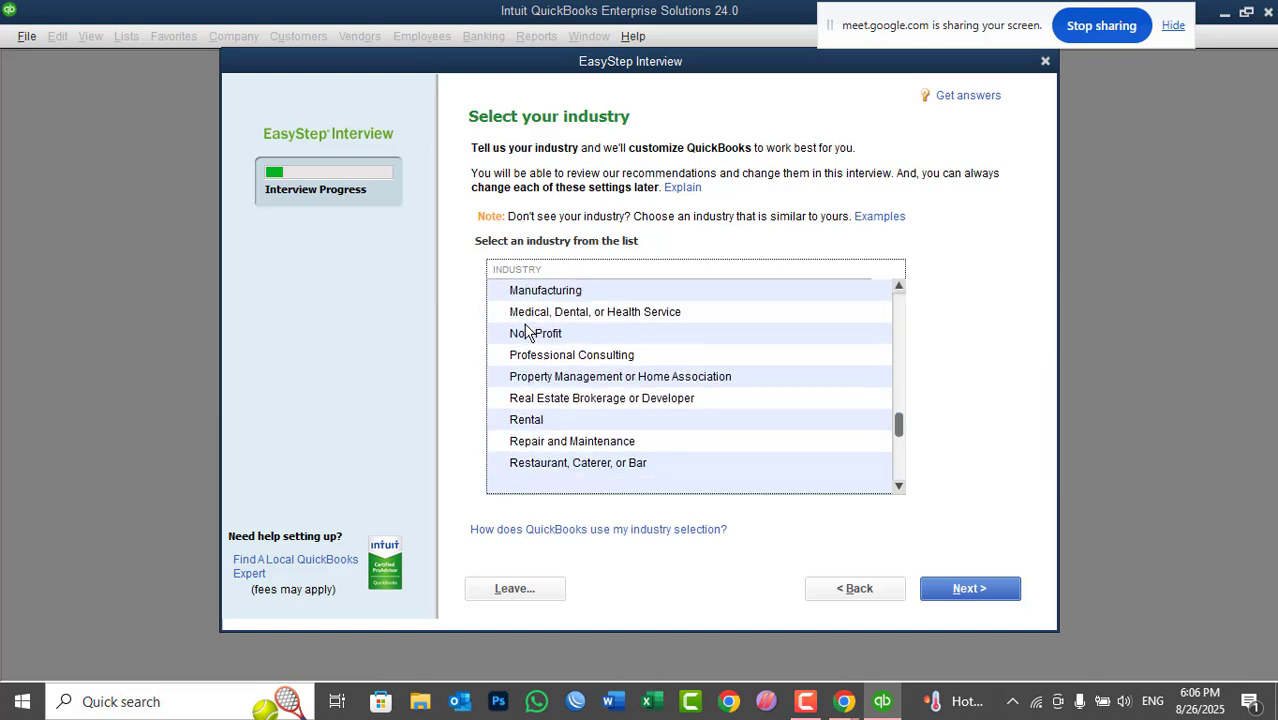
click(527, 336)
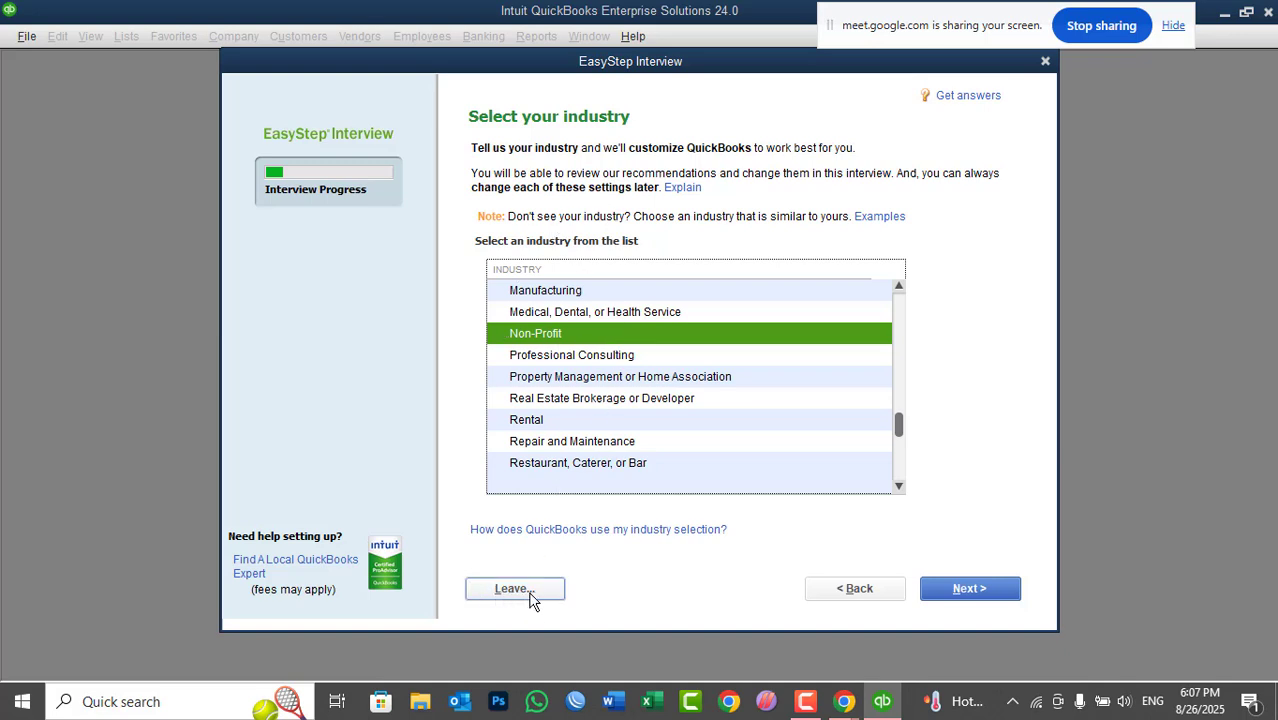
- Mark the organization type as Non-Profit and advance to the fiscal-year question
click(970, 590)
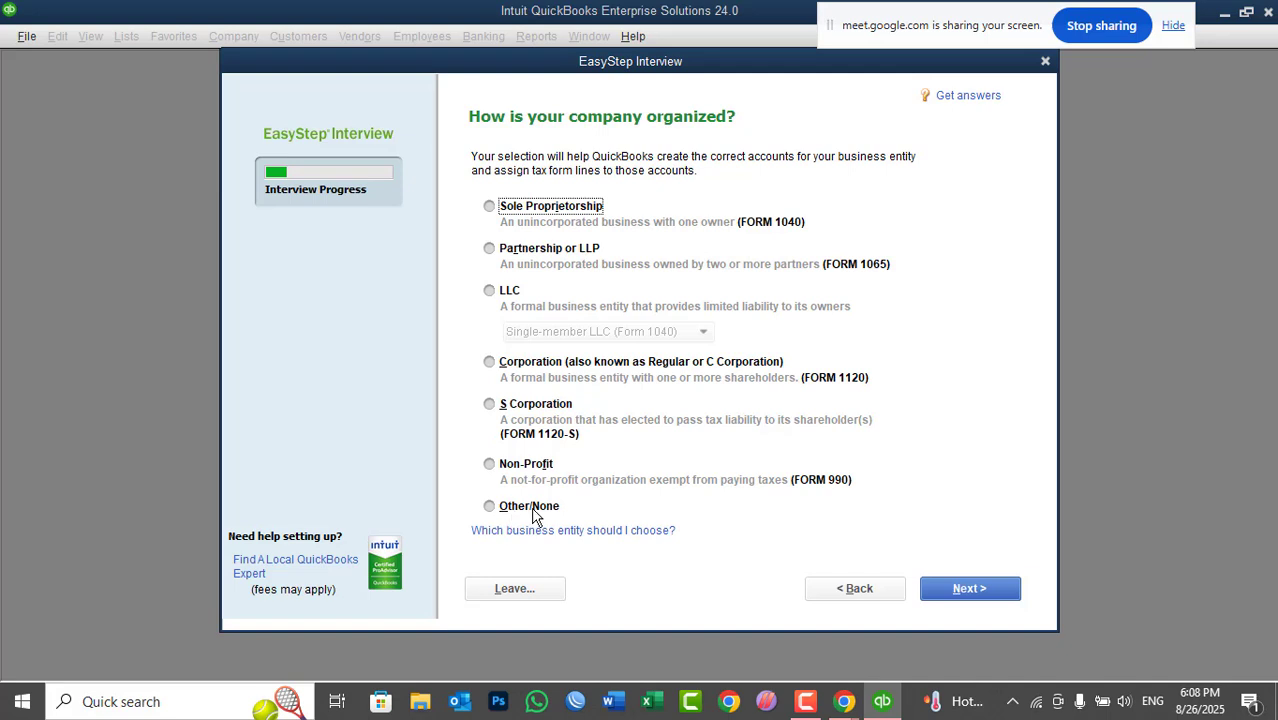
click(506, 470)
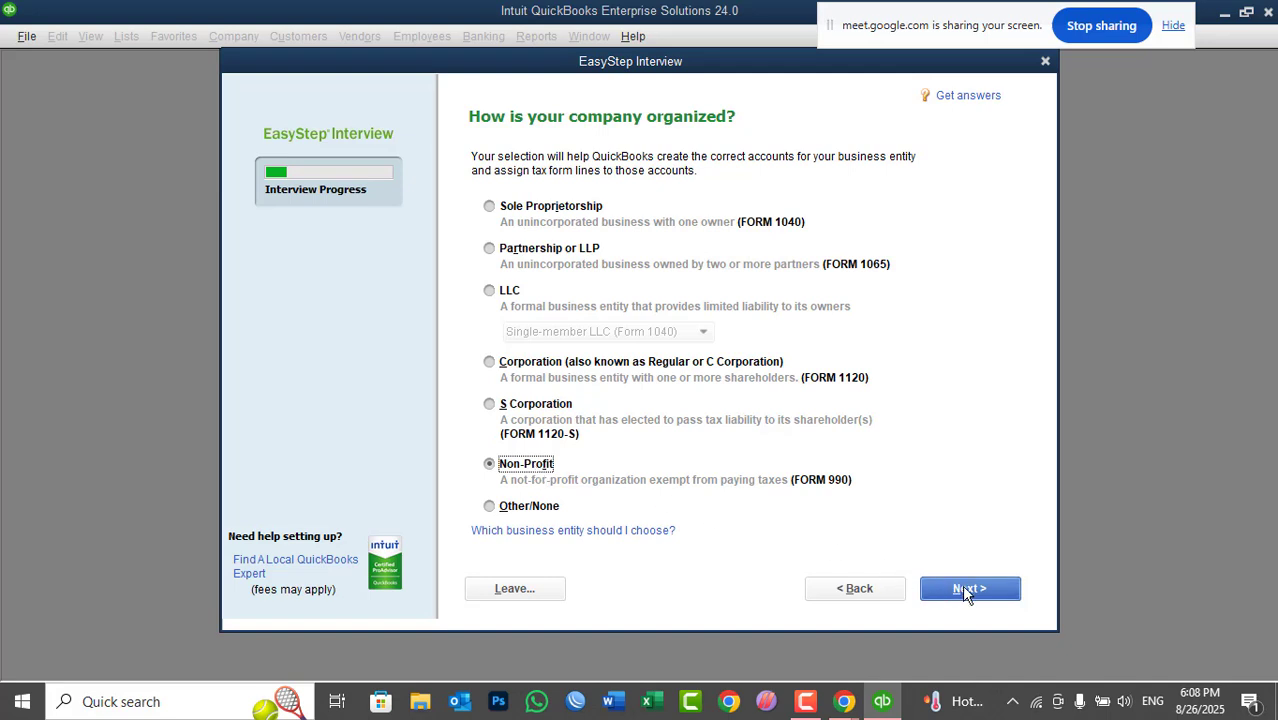
click(965, 590)
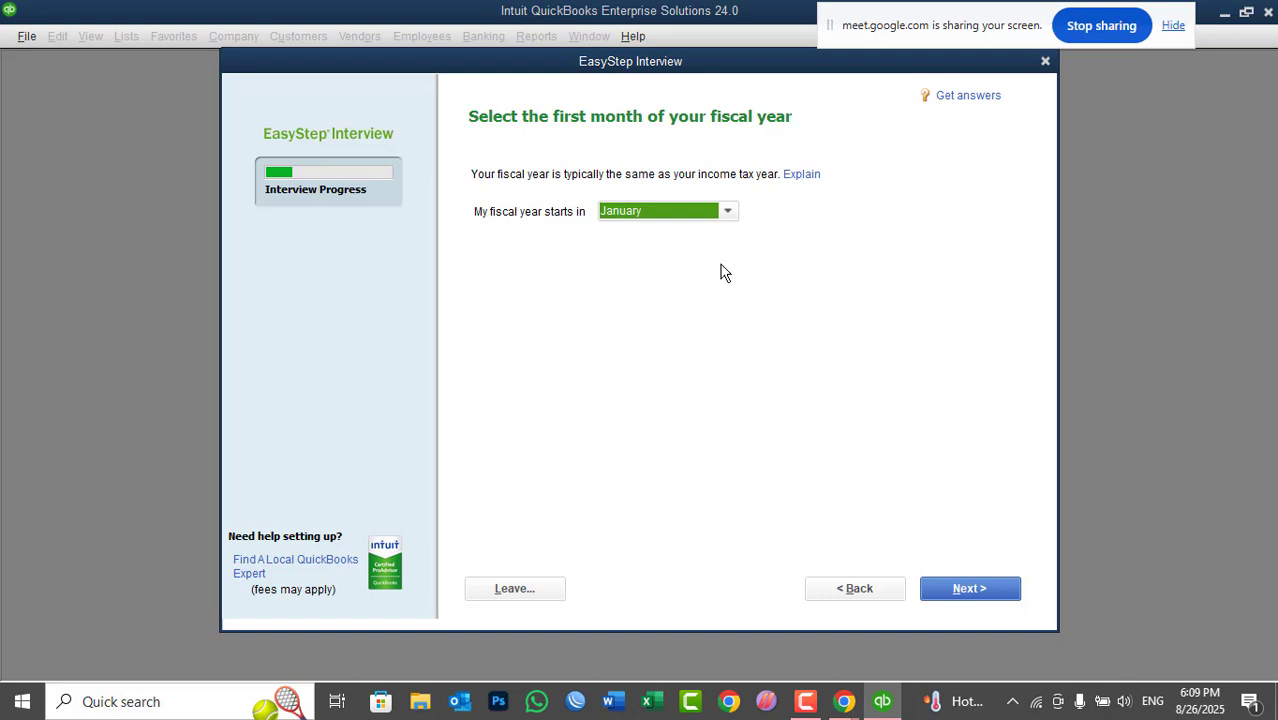
- Set the fiscal year's first month to May and advance to the administrator password page
click(668, 211)
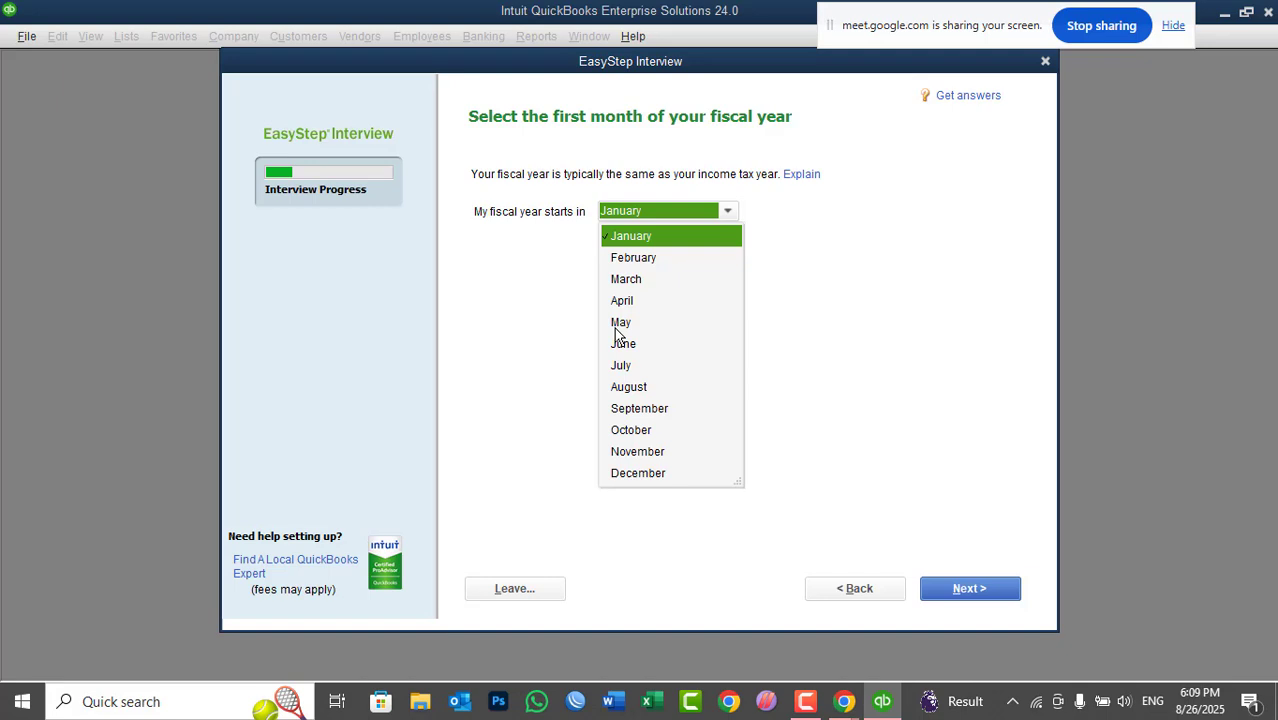
click(616, 330)
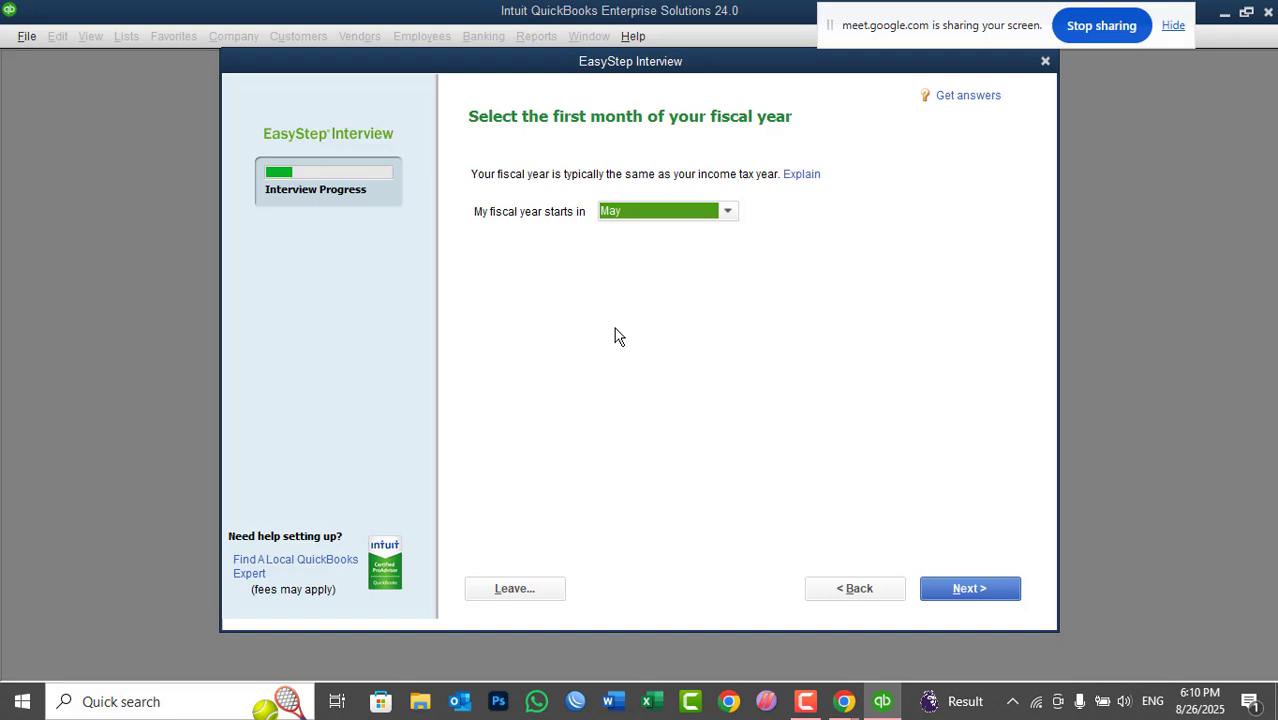
click(967, 591)
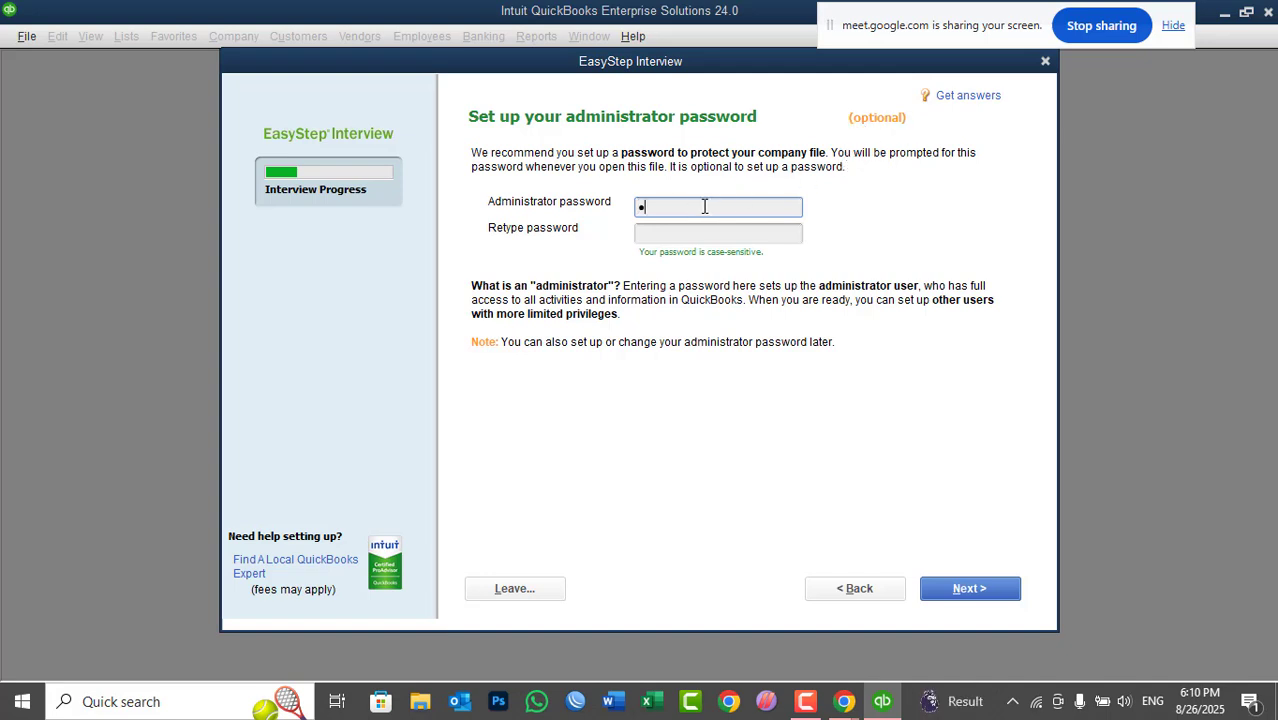
- Enter the administrator password and repeat it in the Retype password field
text(••••••••)
key(Tab)
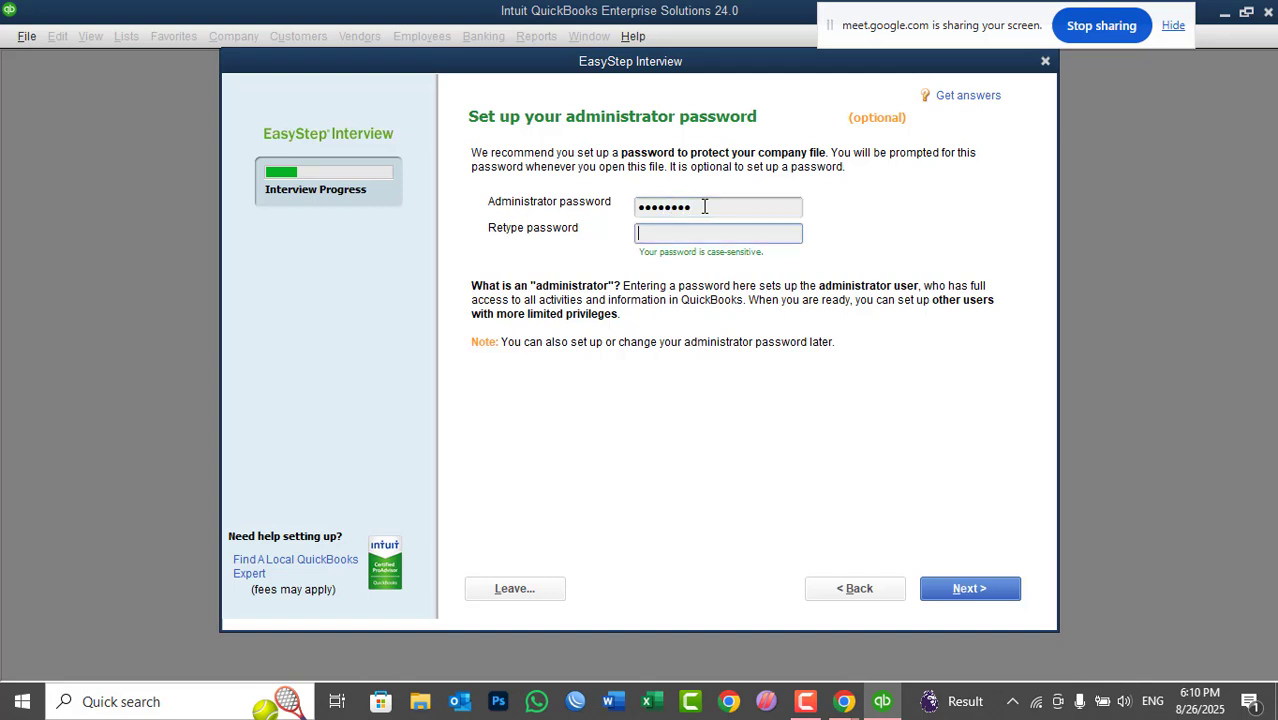
text(••••••••)
- Save the company file as ORCD Gloabl in the Company Files folder
click(960, 590)
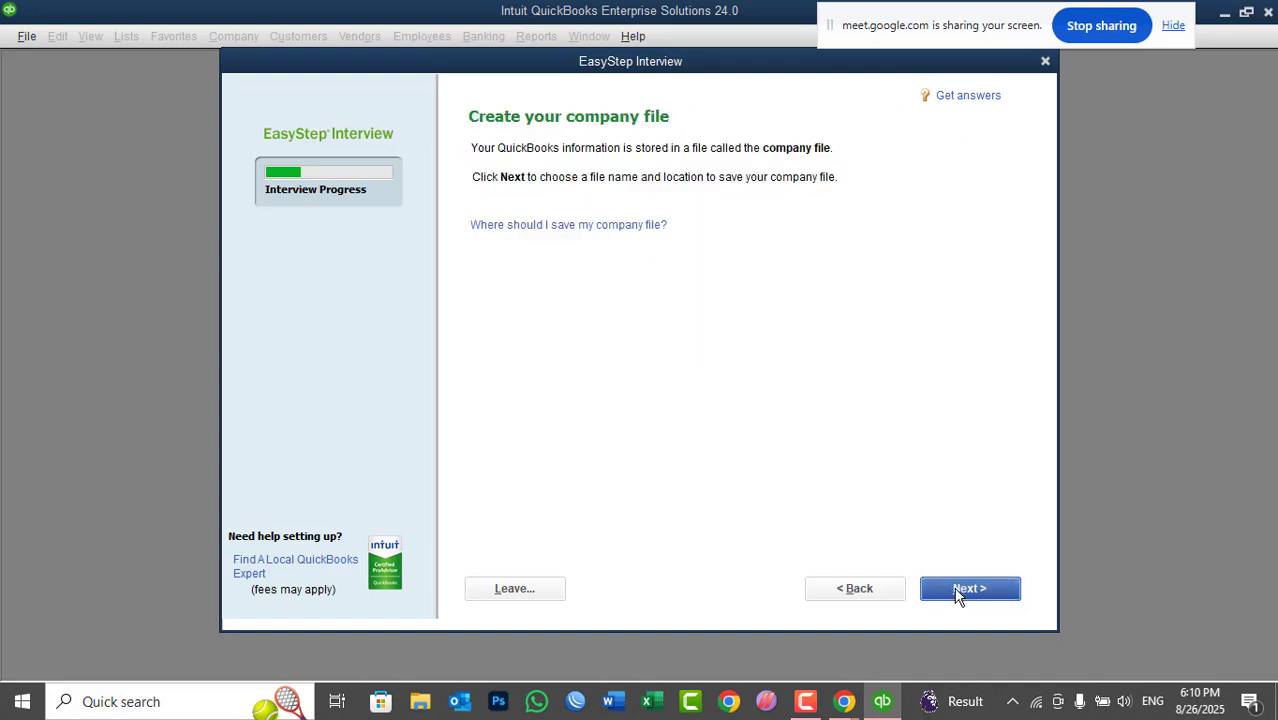
click(957, 592)
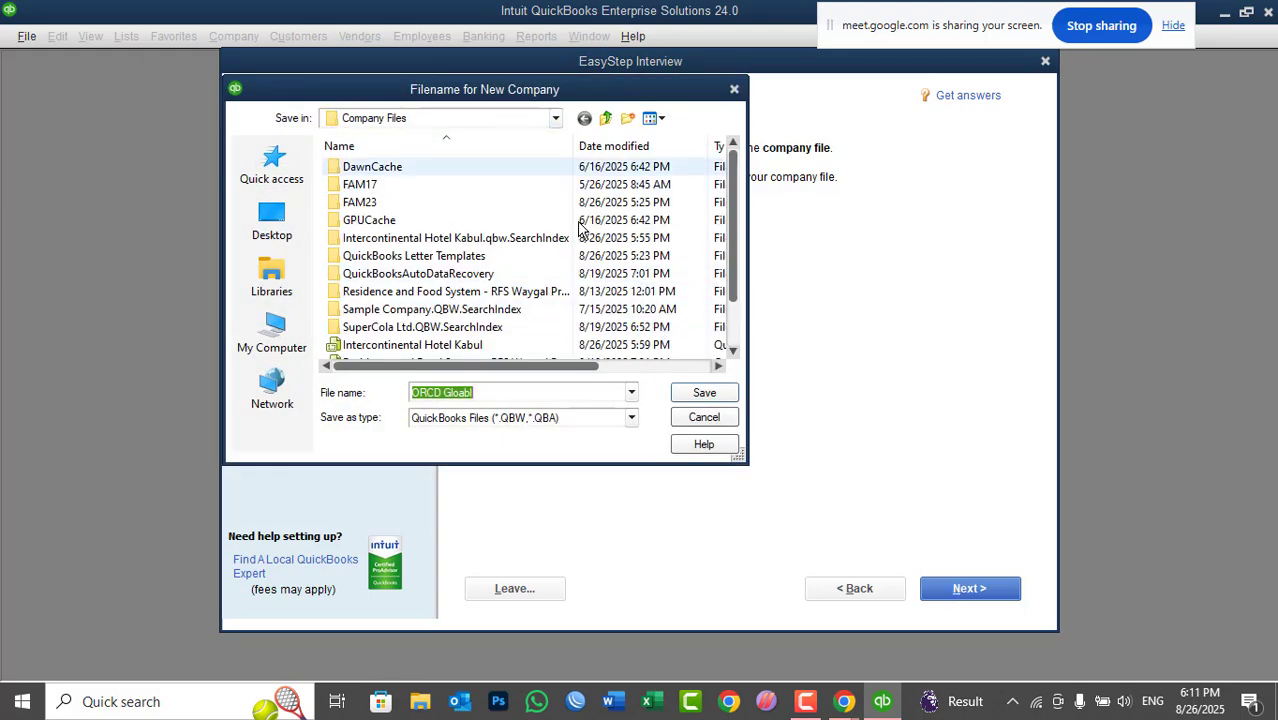
drag(727, 178, 726, 254)
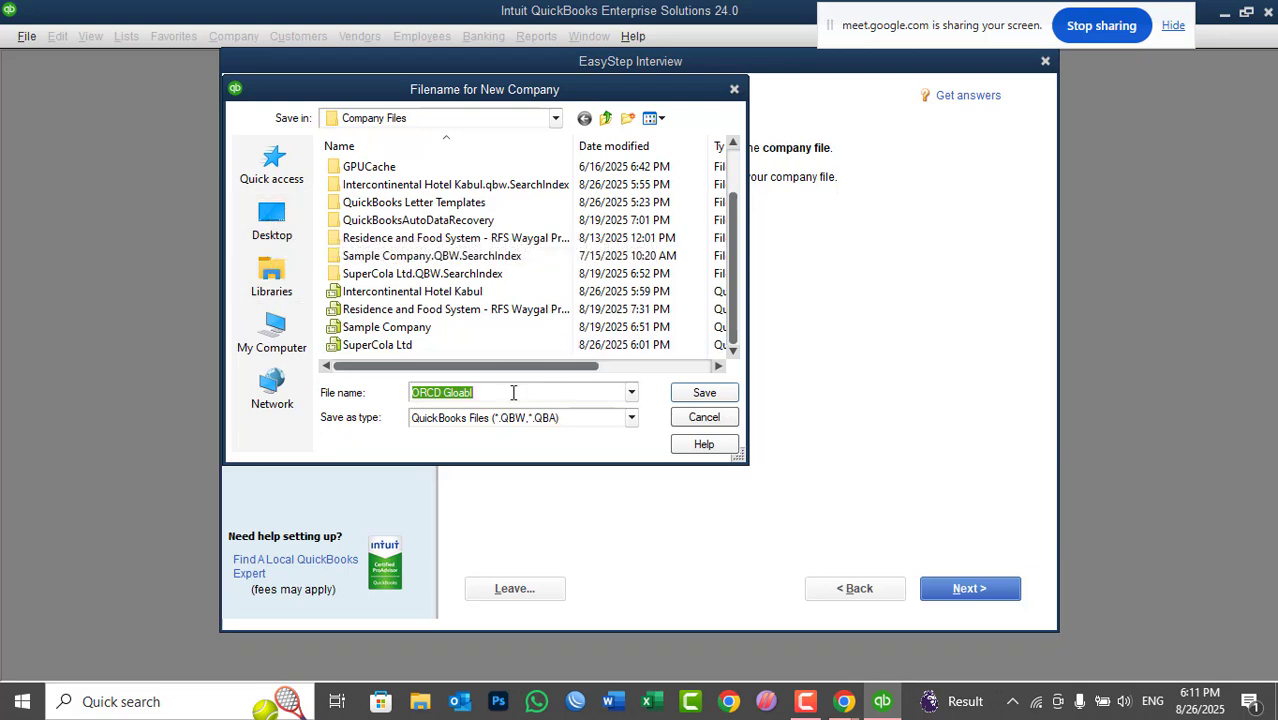
click(704, 394)
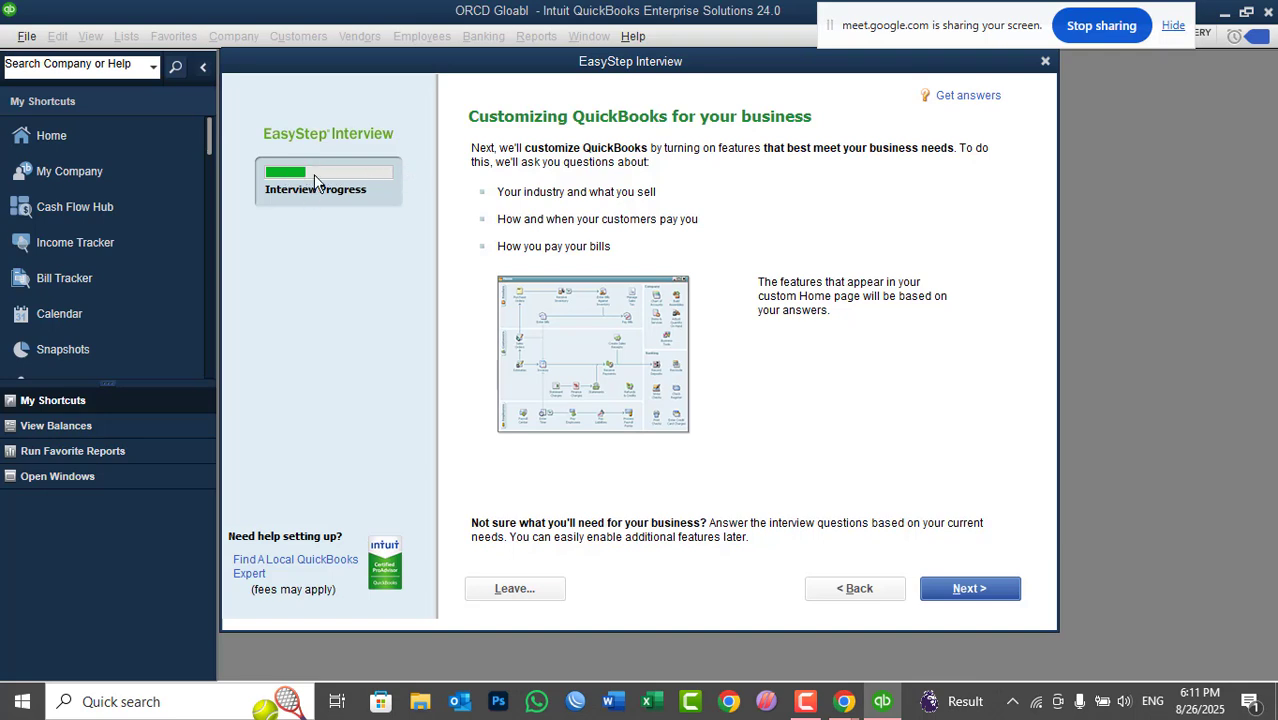
- On the What do you sell? page, settle on Services only after toggling with Products only
click(962, 592)
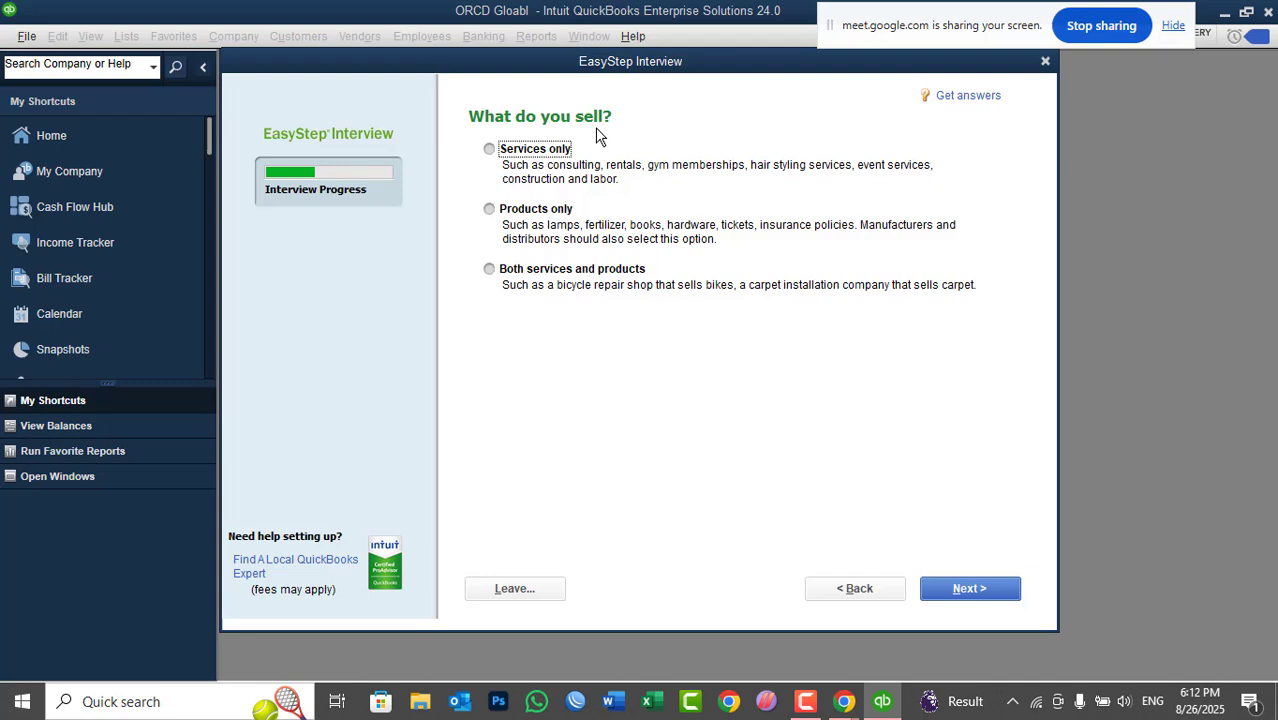
click(541, 156)
click(519, 217)
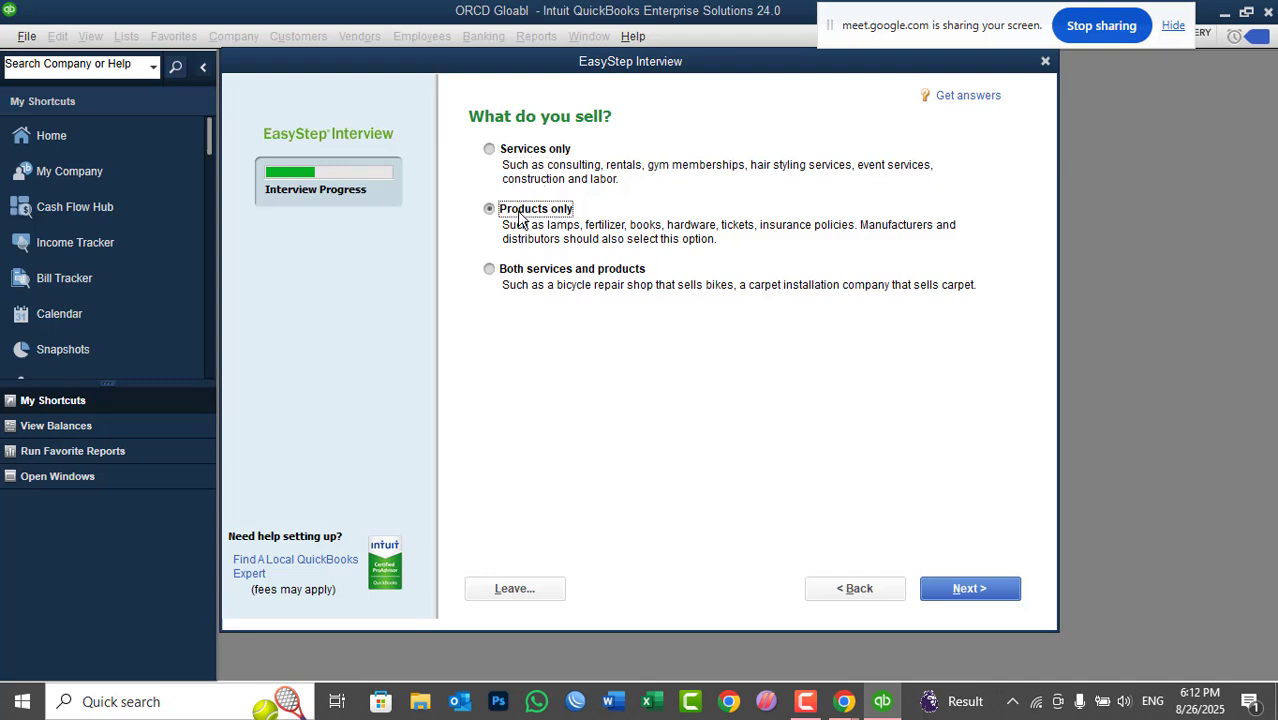
click(518, 160)
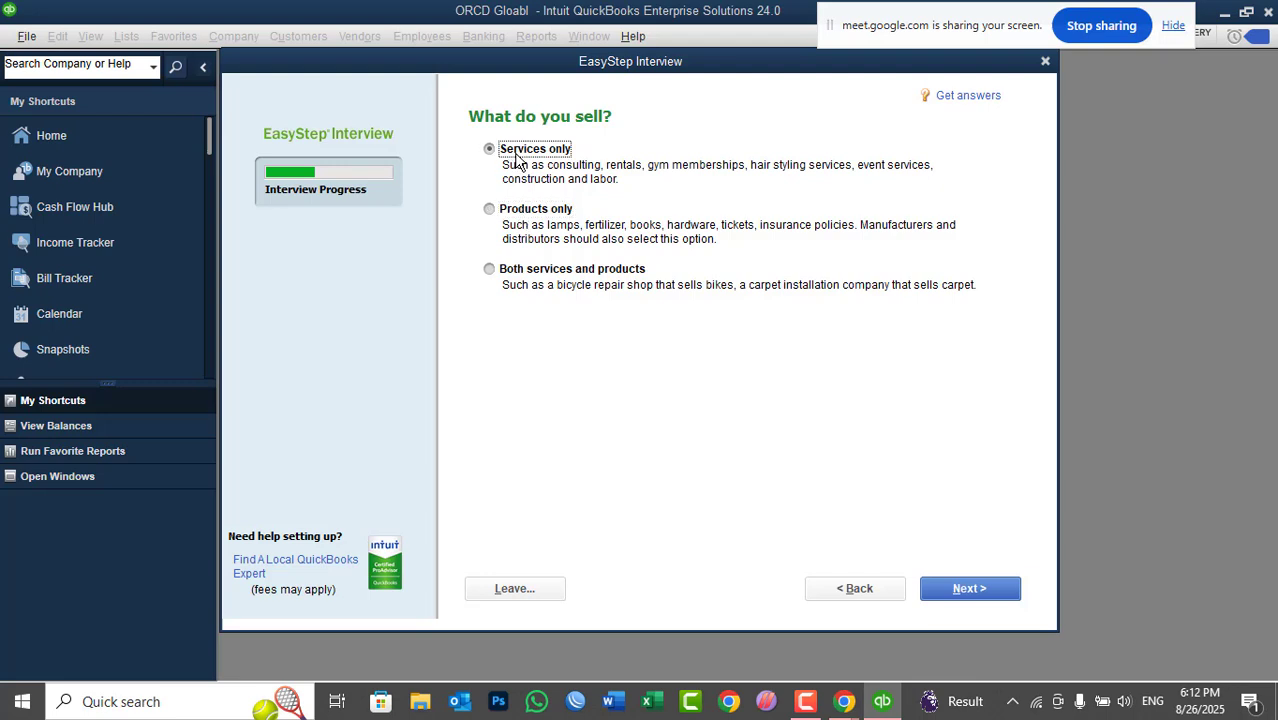
click(511, 219)
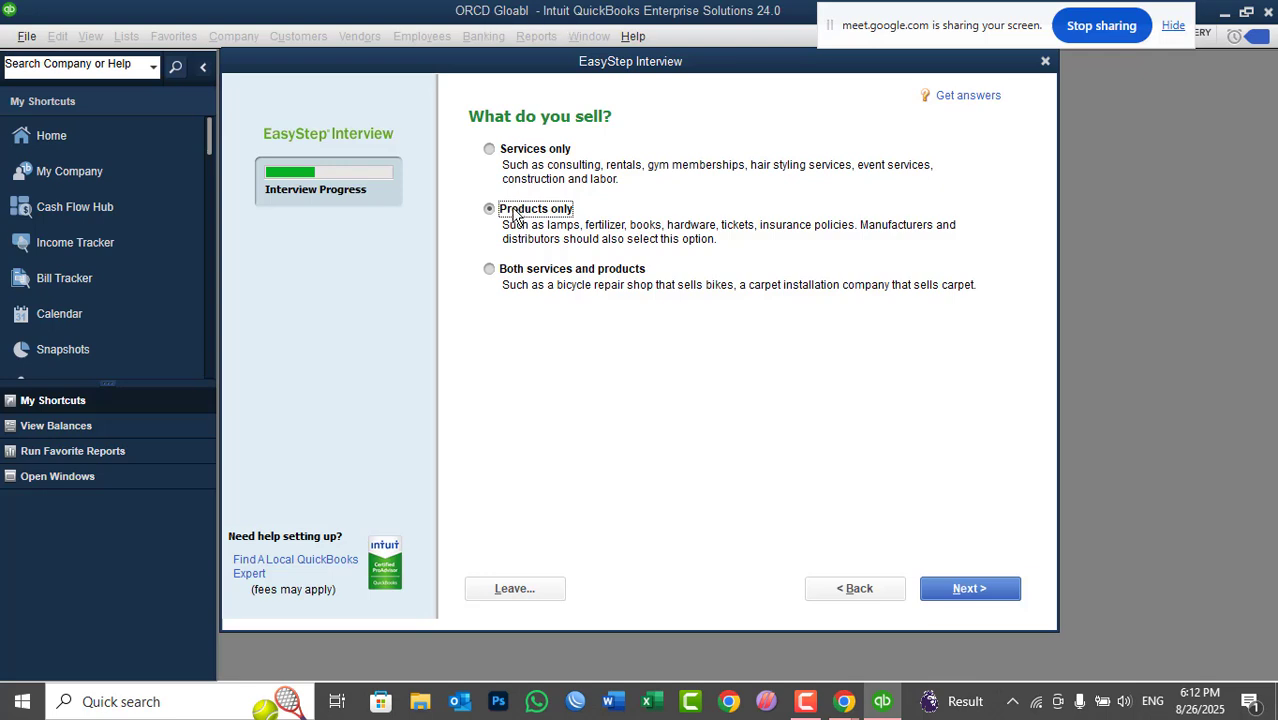
click(515, 153)
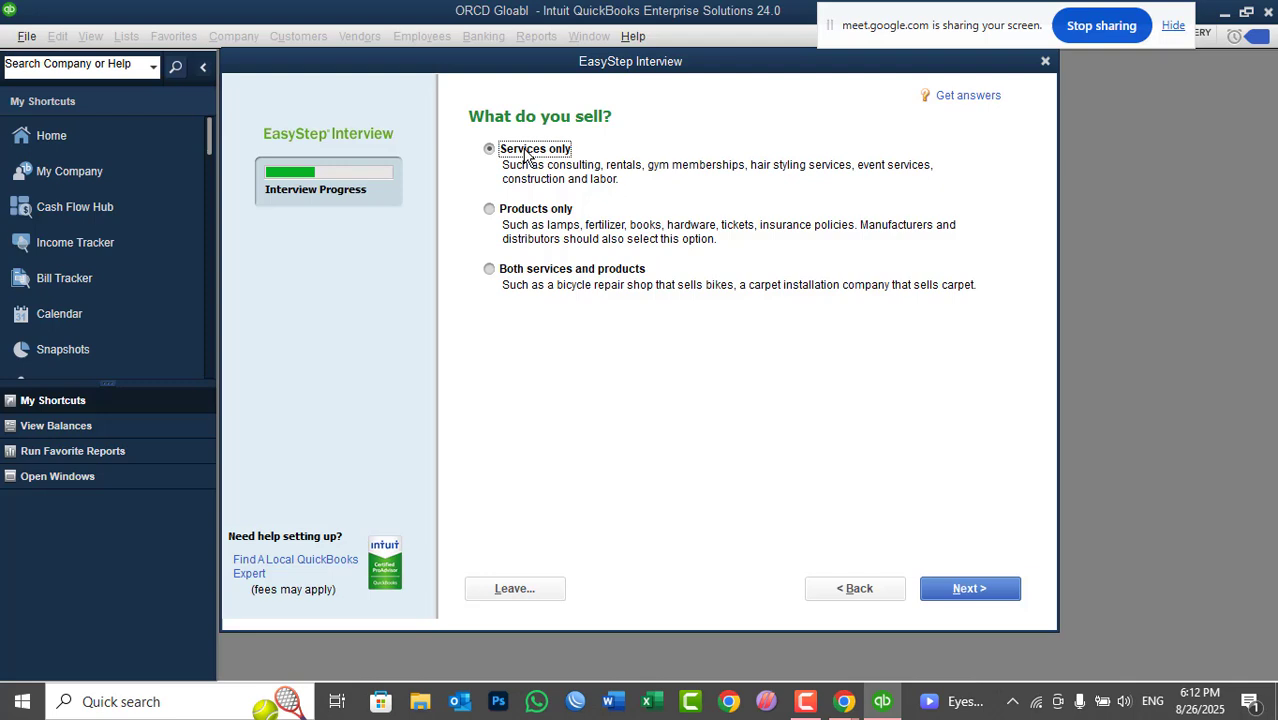
- Advance to the Do you charge sales tax? page, leaving the answer No
click(950, 591)
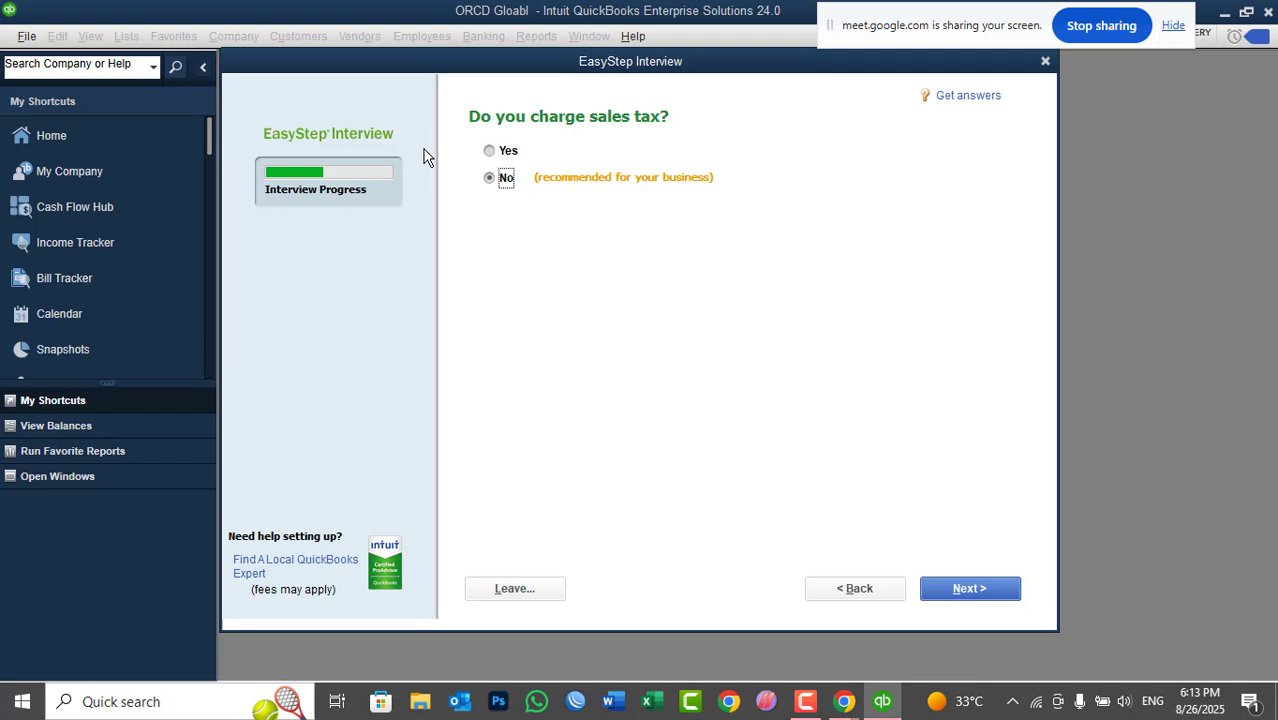
- Keep No for sales tax, answer Yes to creating estimates, and reach the statements page
click(963, 588)
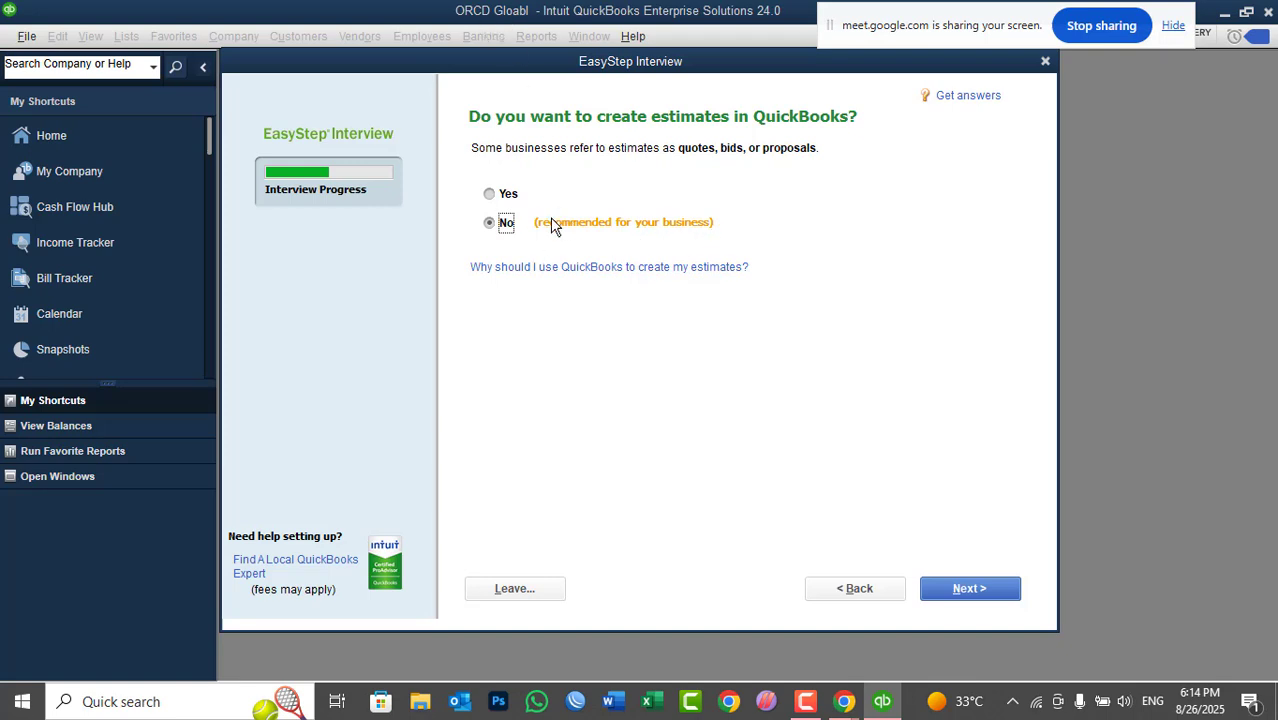
click(490, 200)
click(981, 588)
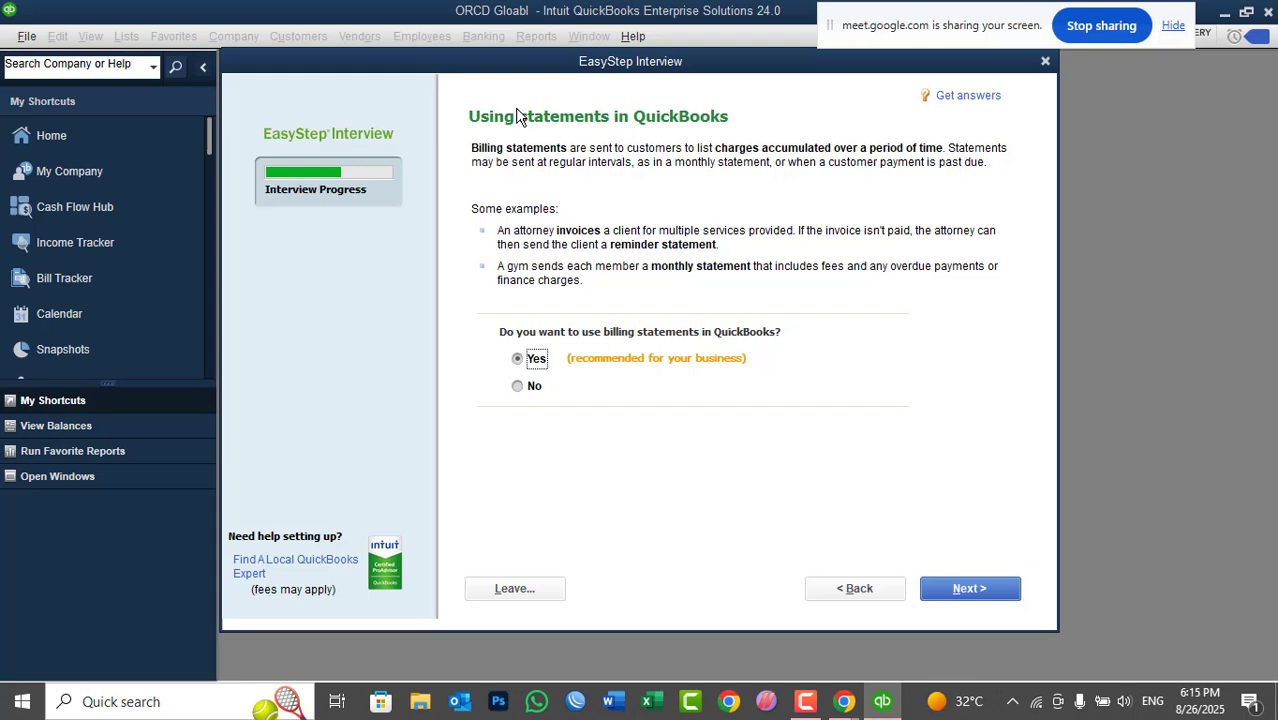
- Accept billing statements, keep No for progress invoicing, and reach the bills page
click(942, 590)
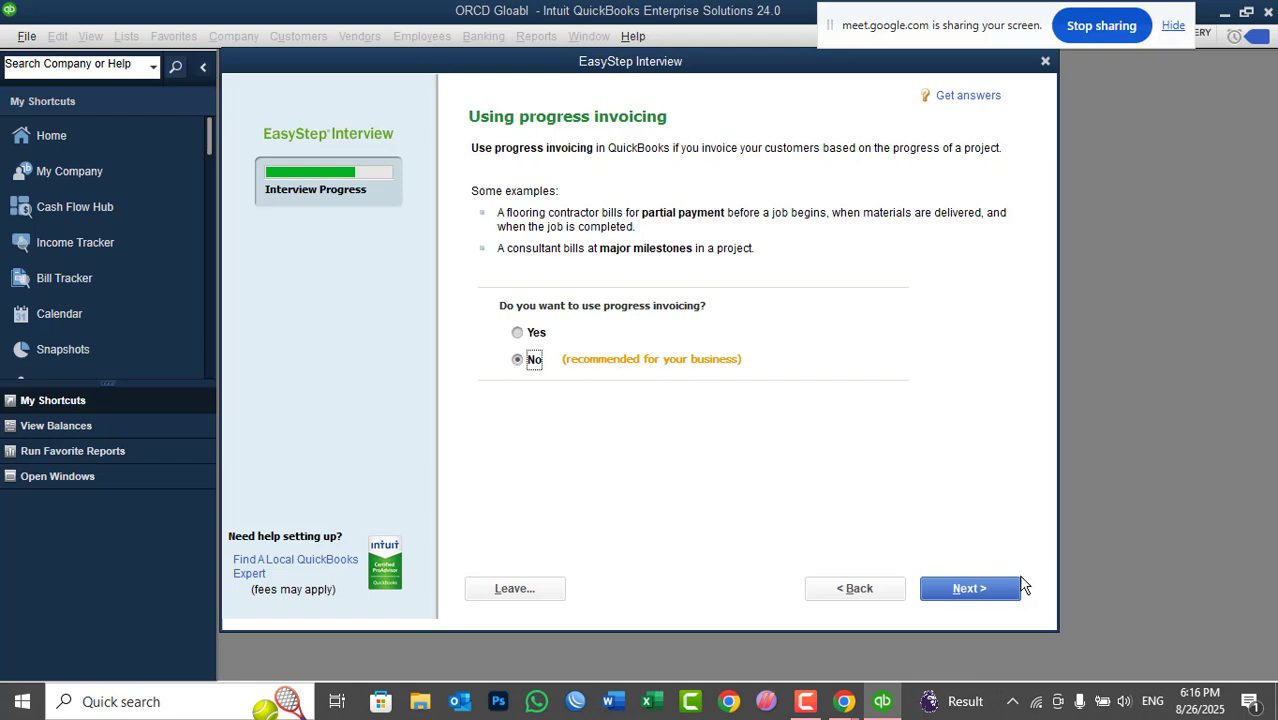
click(991, 587)
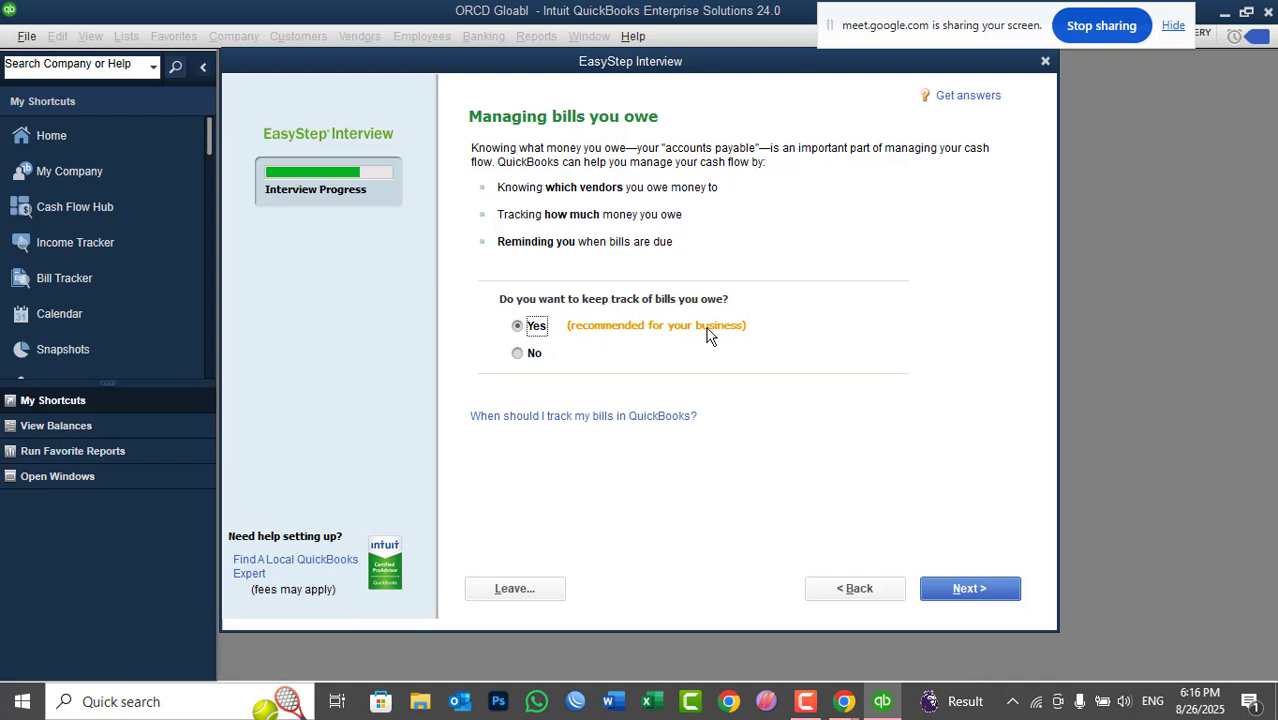
- Keep Yes for tracking bills owed and advance to Tracking time in QuickBooks
click(952, 583)
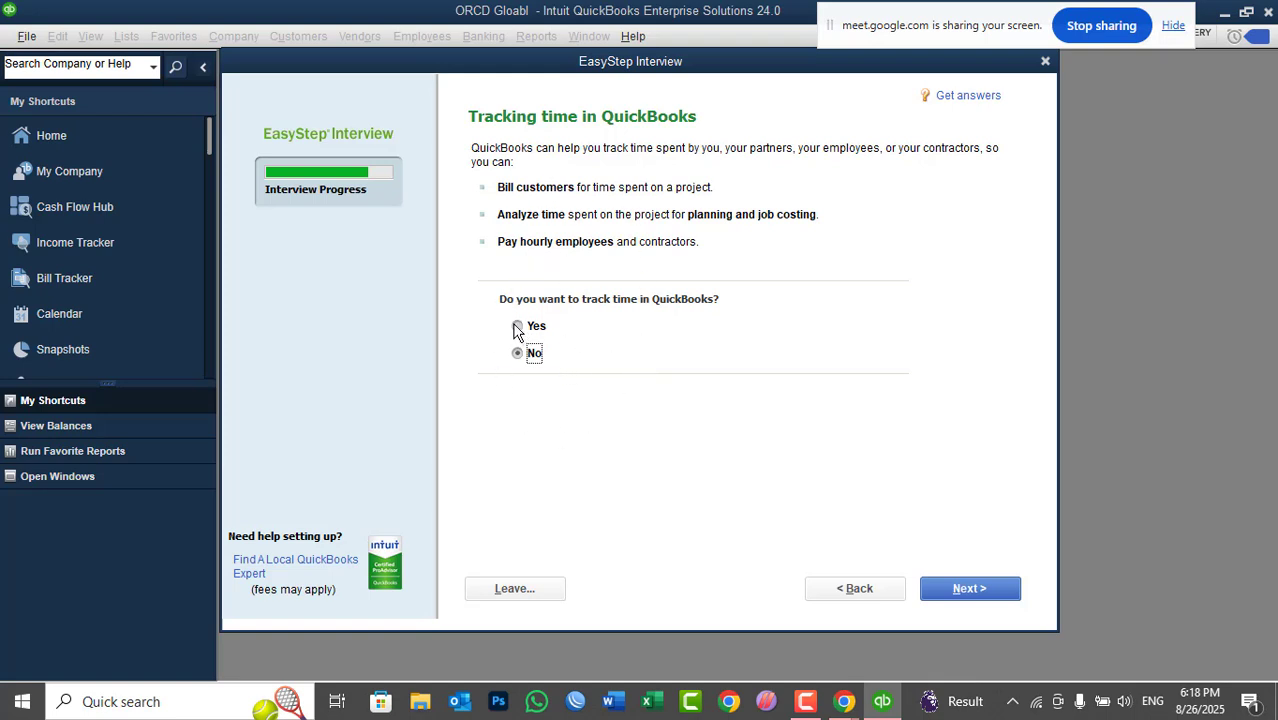
- Answer Yes on the Tracking time page
click(516, 328)
click(518, 354)
click(517, 327)
- Answer Yes to having employees, tick W-2 employees, and continue to the chart of accounts page
click(989, 589)
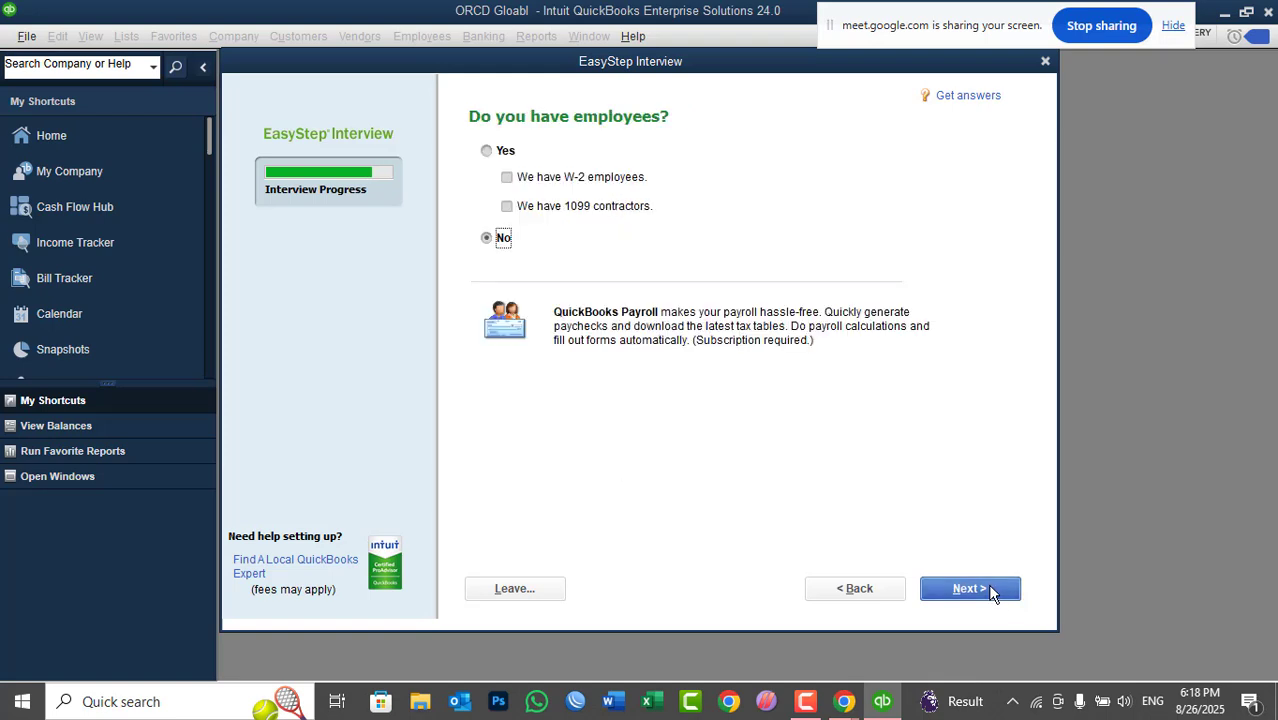
click(487, 152)
click(612, 184)
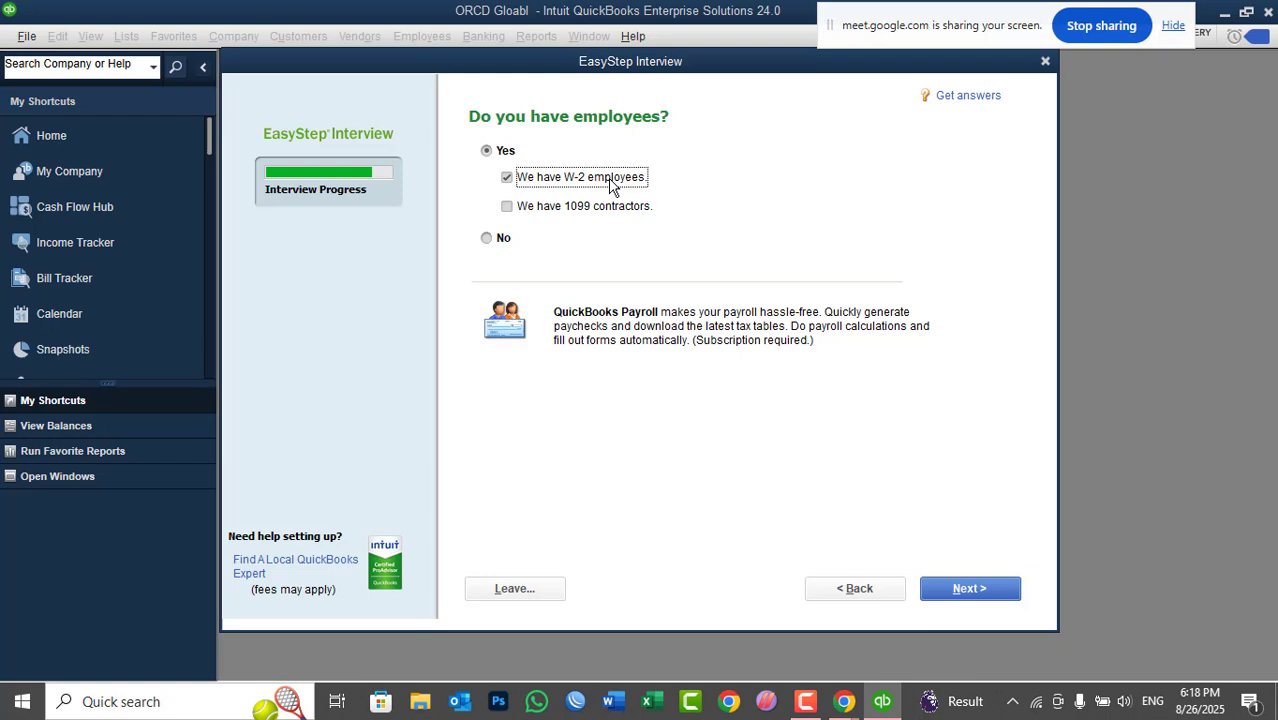
click(546, 184)
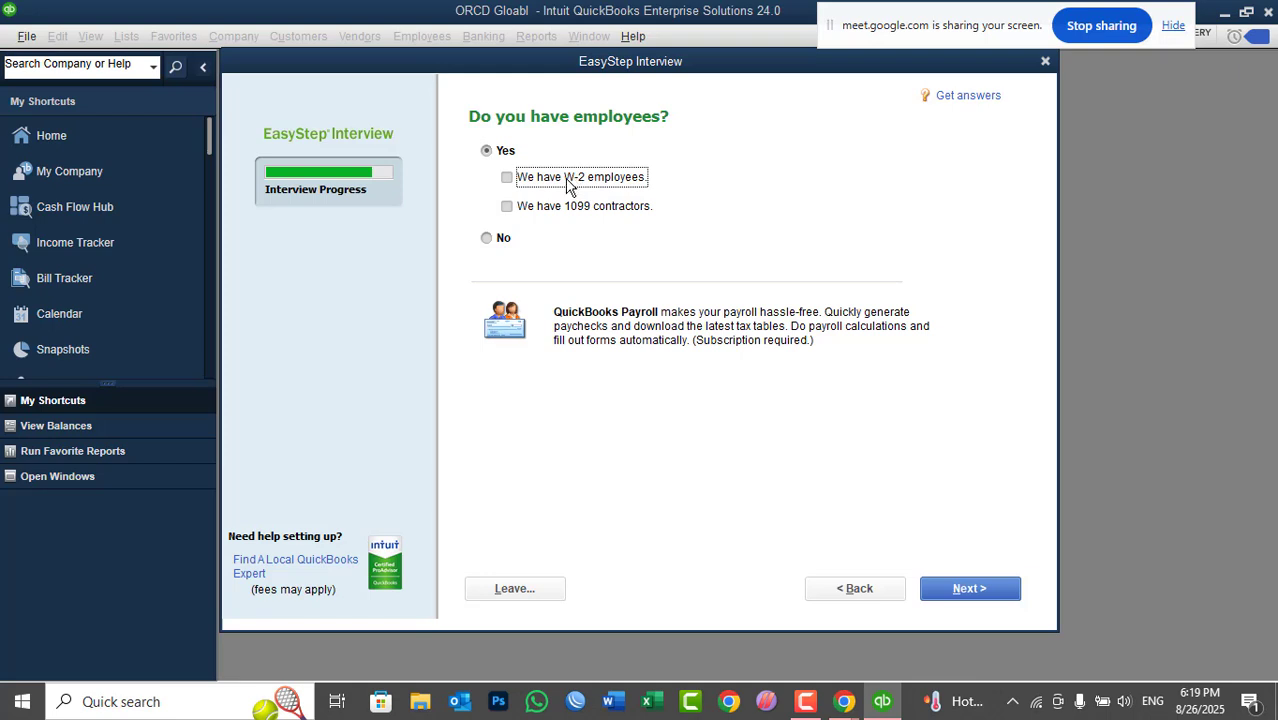
click(546, 180)
click(986, 596)
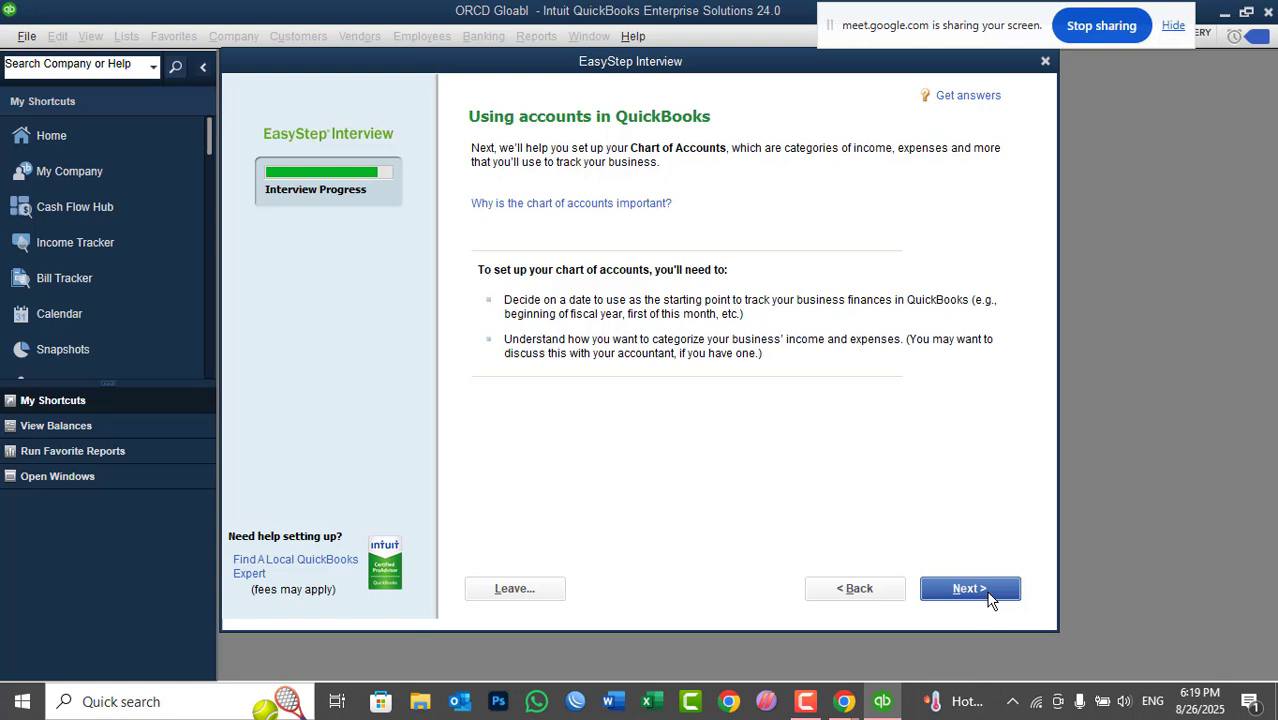
- Choose Beginning of this fiscal year, 05/01/2025, as the company start date
click(989, 598)
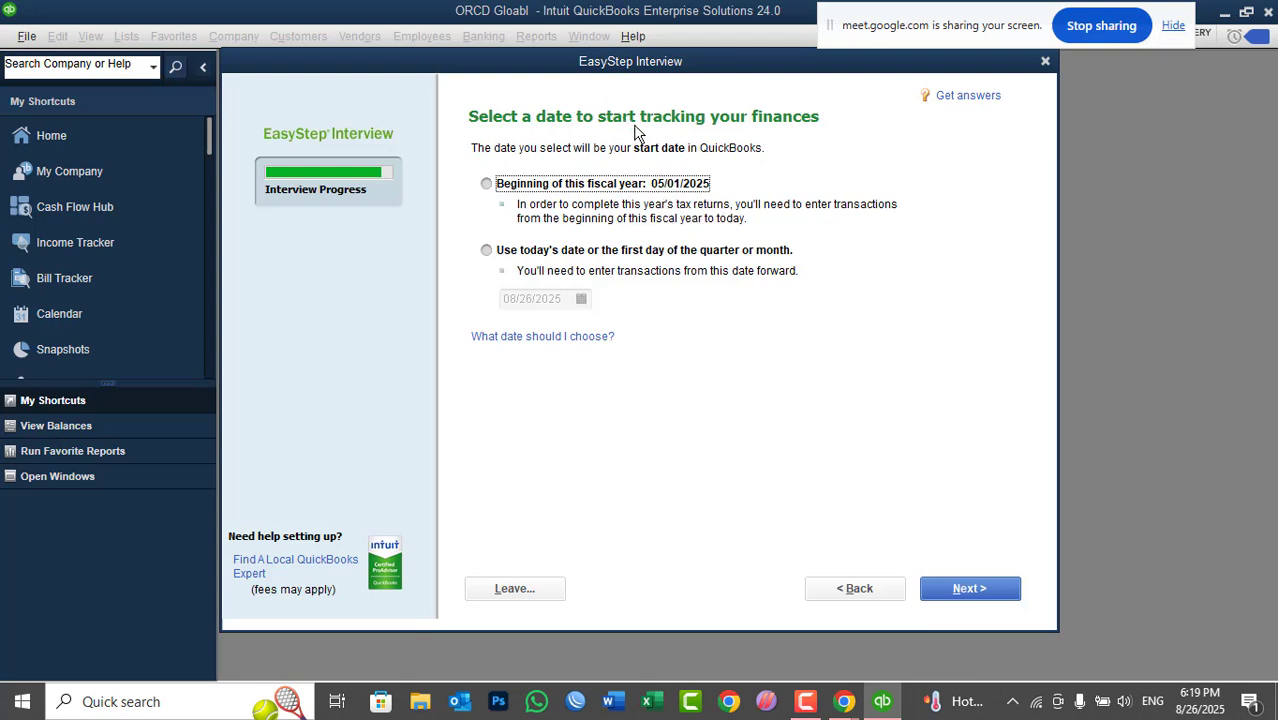
click(537, 252)
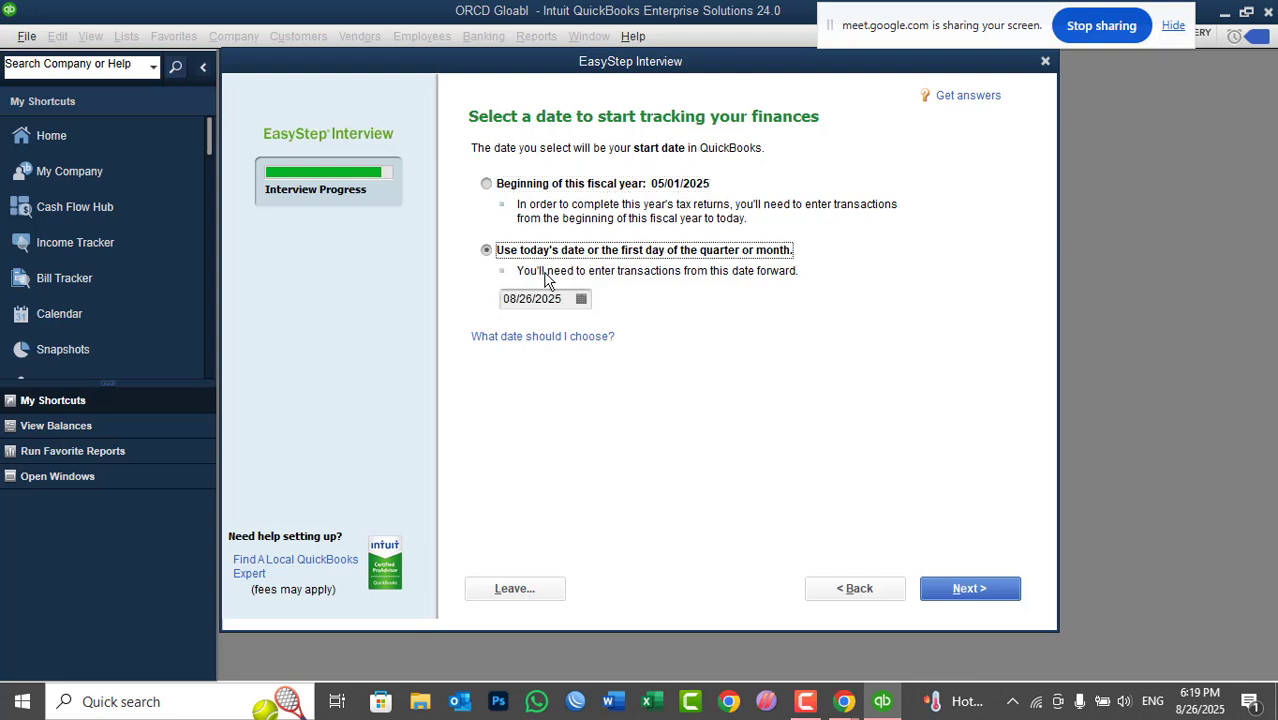
click(580, 299)
click(521, 331)
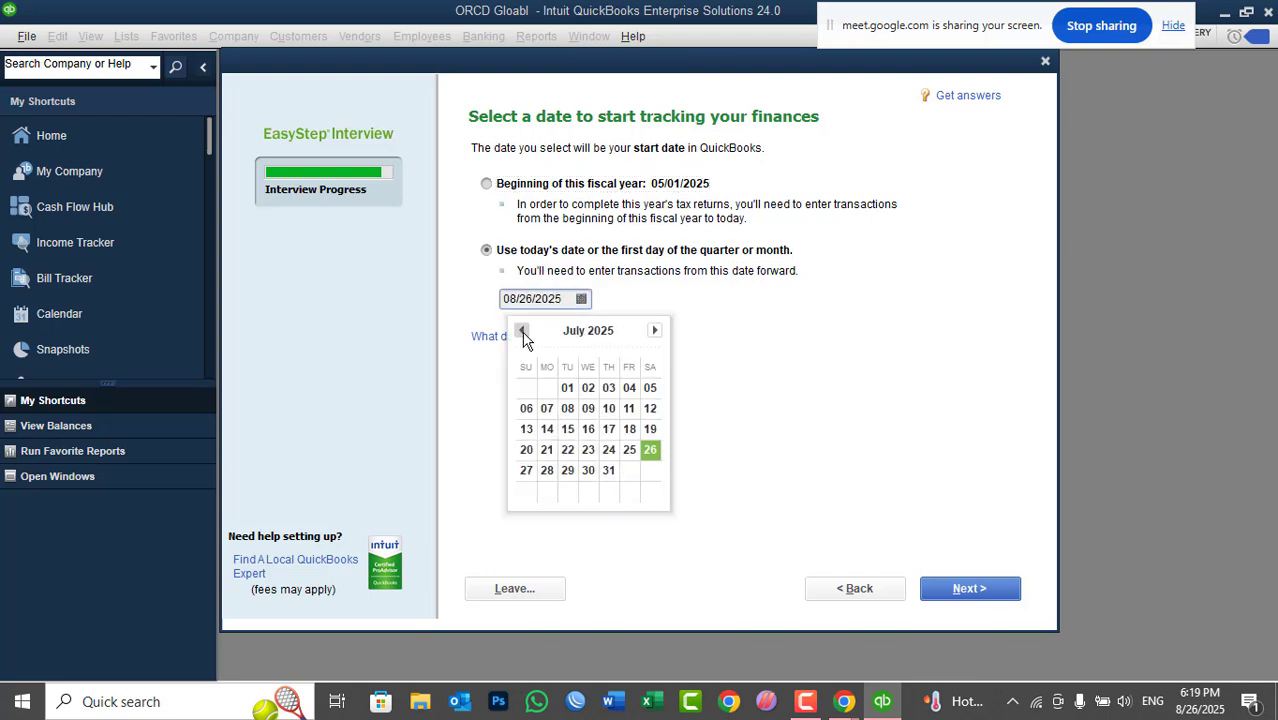
click(521, 331)
click(521, 331)
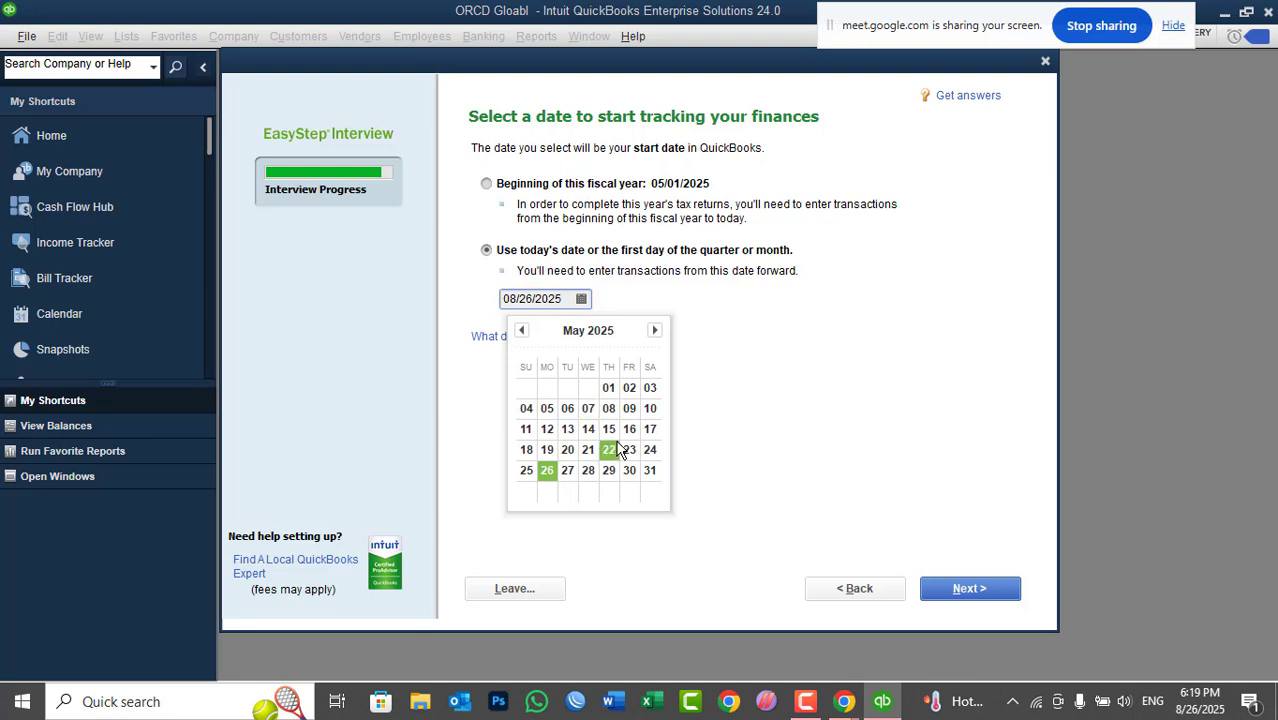
click(735, 402)
click(562, 188)
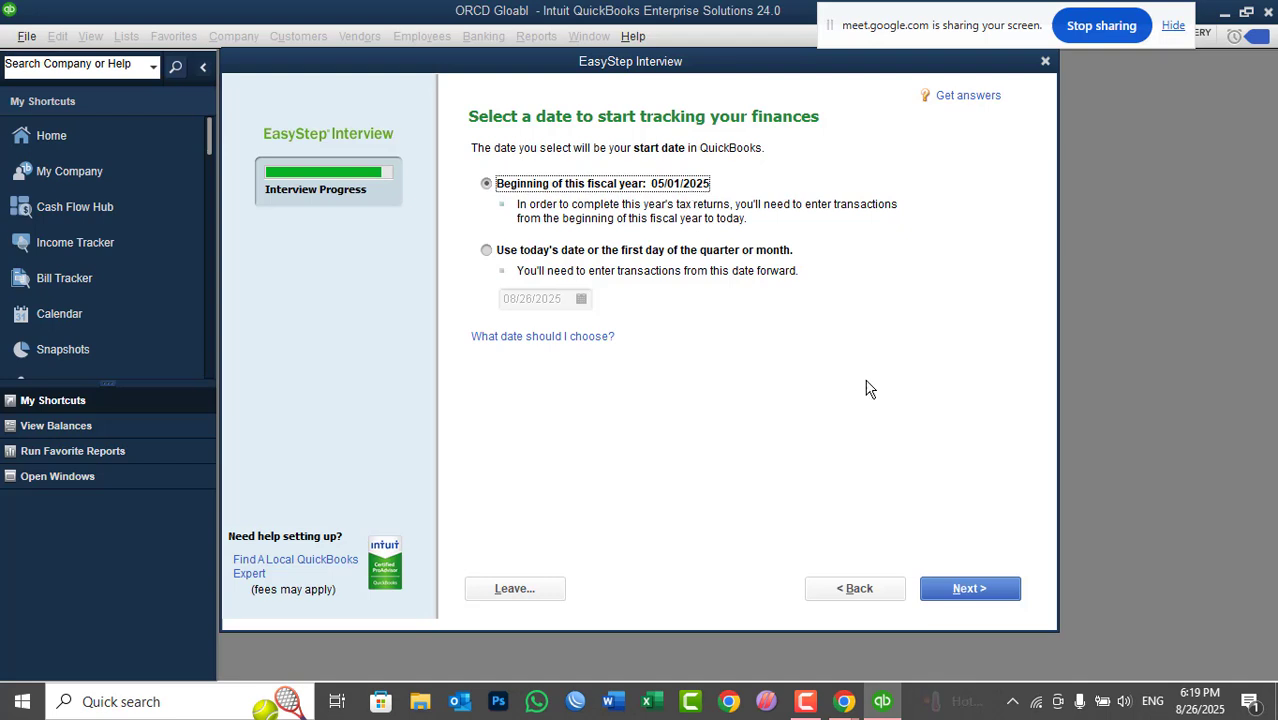
- Untick Corporate Contributions, leave Advertising Sales unticked, and reach the Congratulations page
click(960, 588)
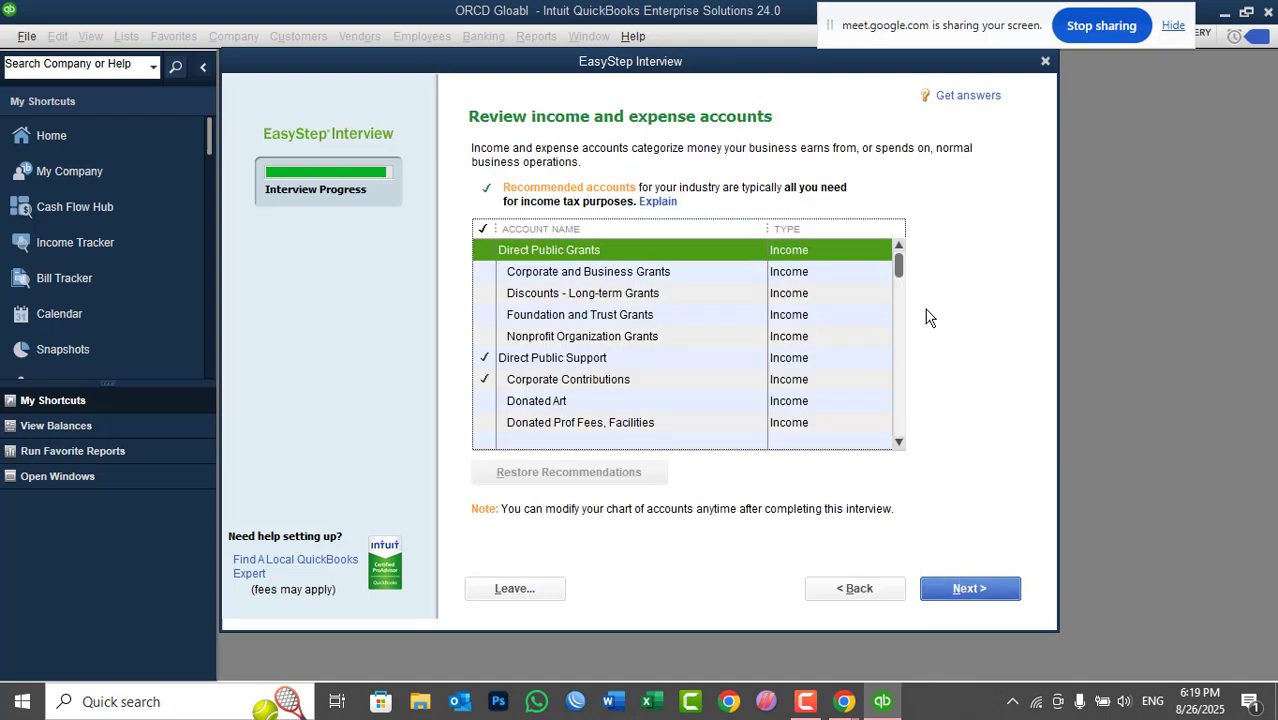
mouse_move(900, 257)
mouse_down()
mouse_move(899, 425)
mouse_move(910, 303)
mouse_move(899, 248)
mouse_up()
mouse_move(899, 264)
mouse_down()
mouse_move(893, 334)
mouse_move(898, 259)
mouse_up()
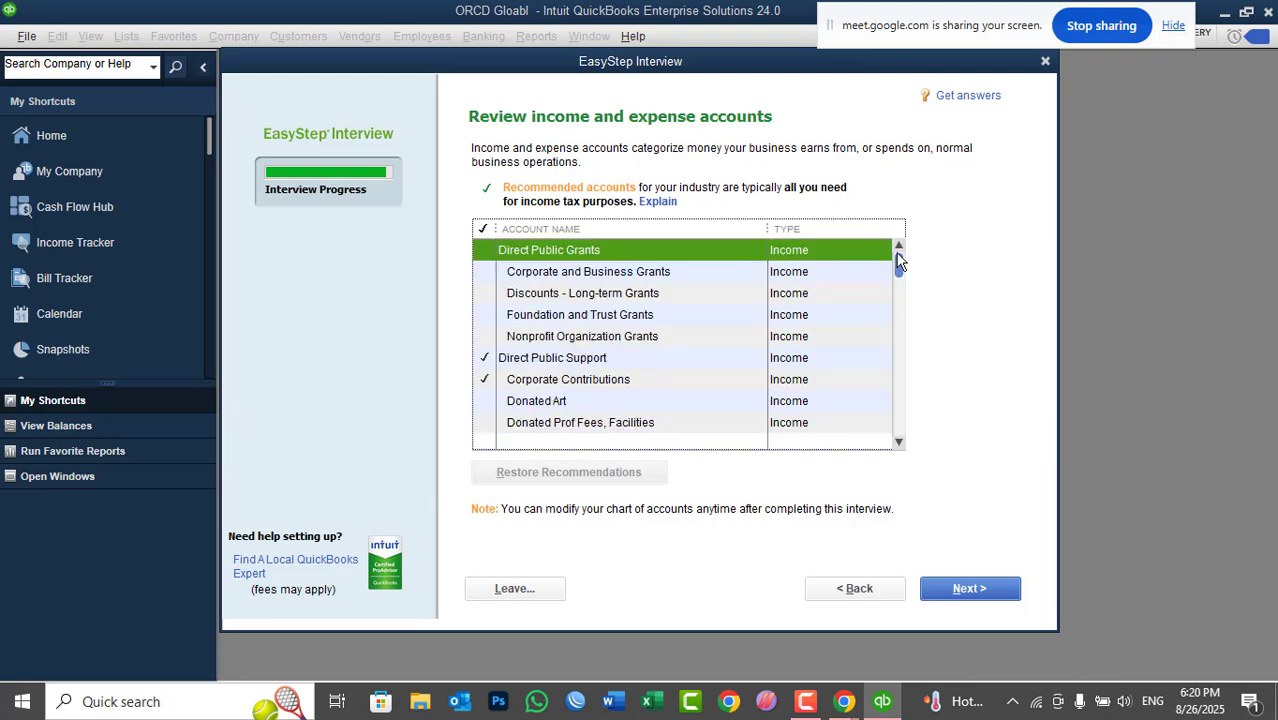
click(485, 380)
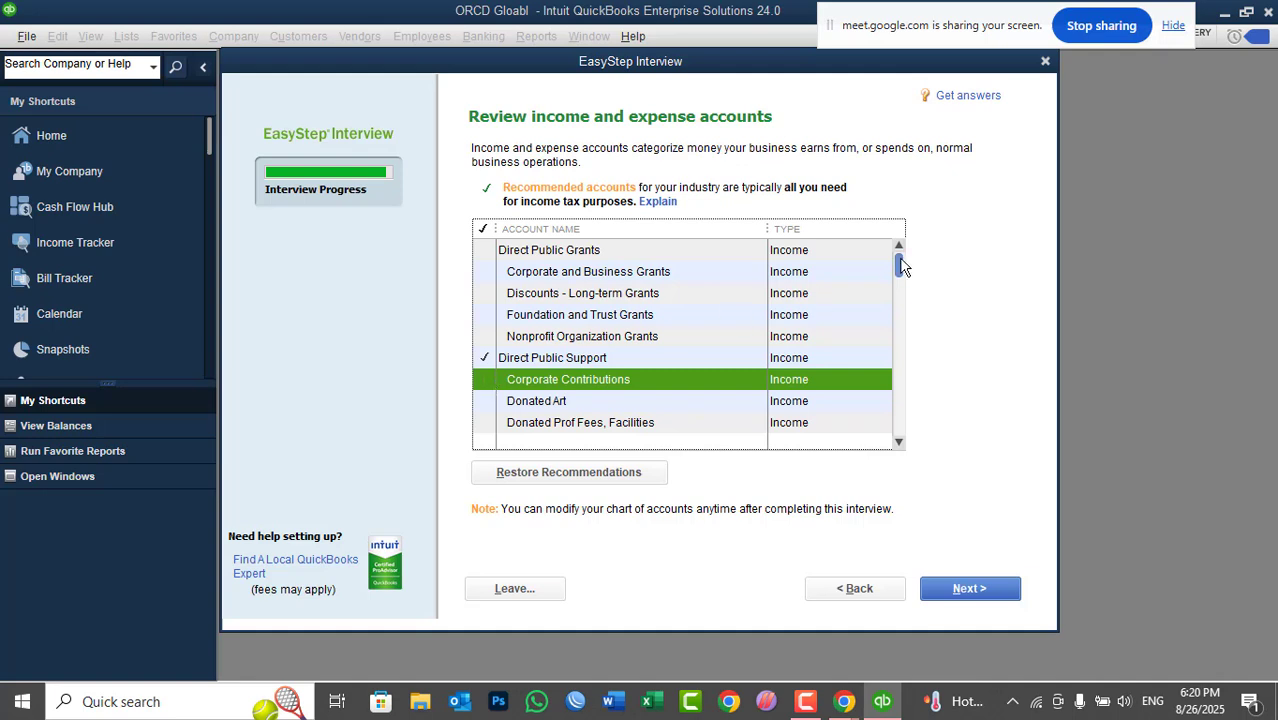
drag(903, 267, 898, 306)
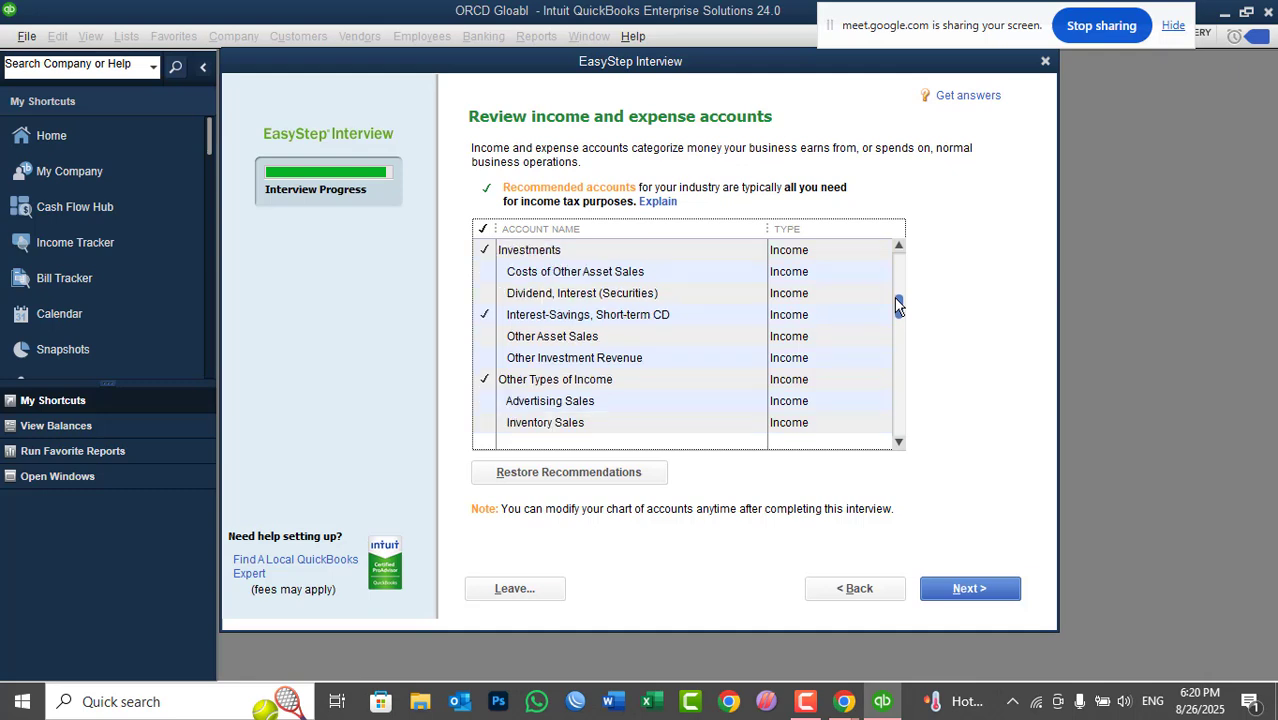
click(489, 400)
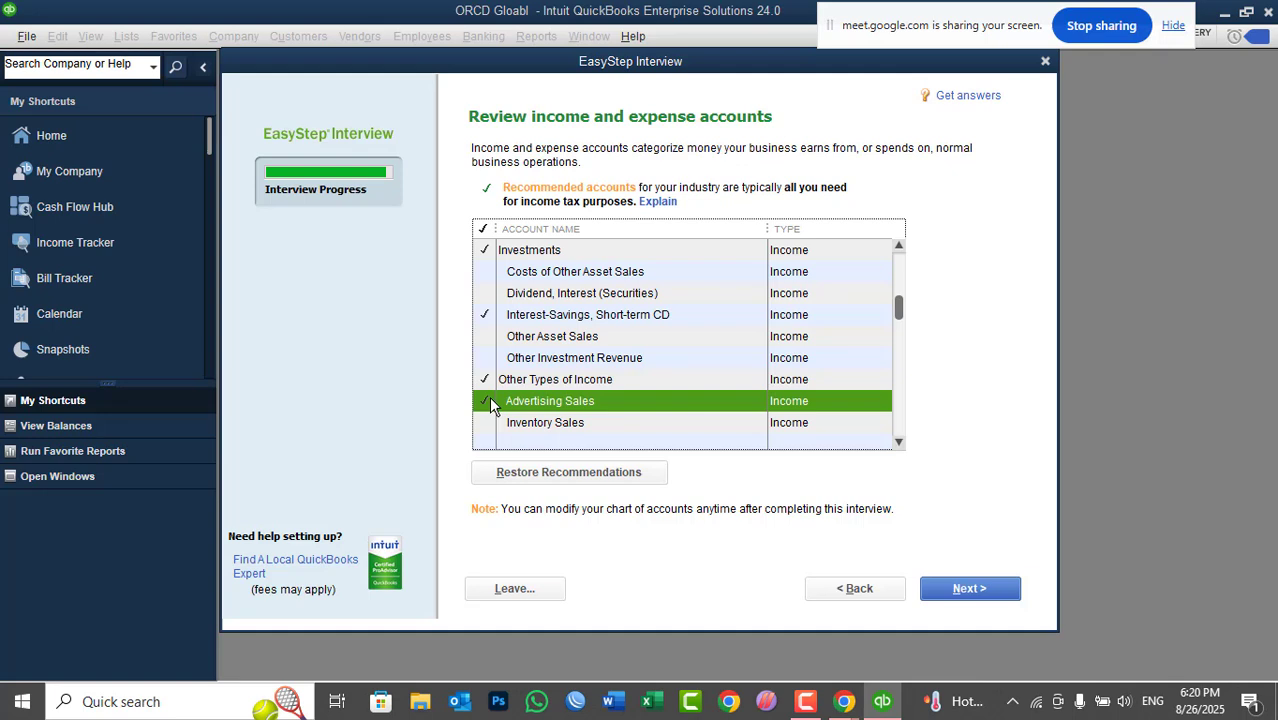
click(487, 408)
click(953, 589)
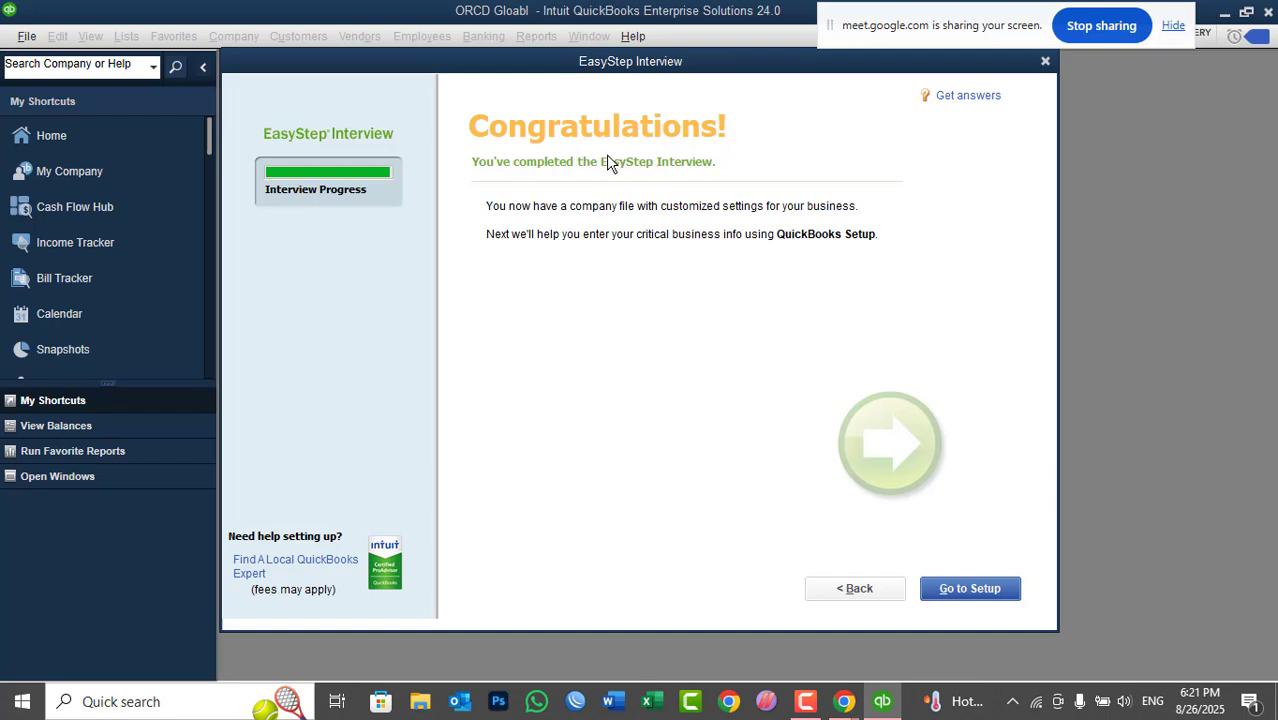
- Choose Go to Setup on the Congratulations page
click(950, 590)
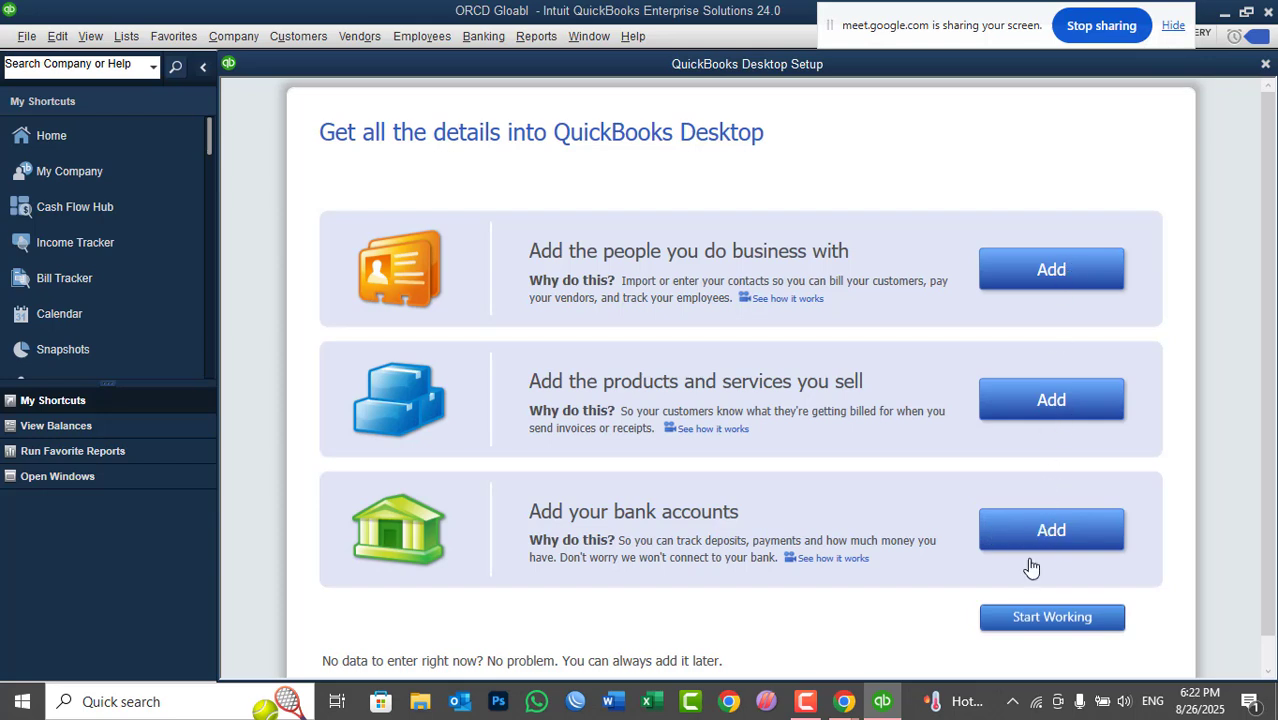
- Choose Start Working, then close the Intuit Account dialog with Alt+F4
click(1038, 619)
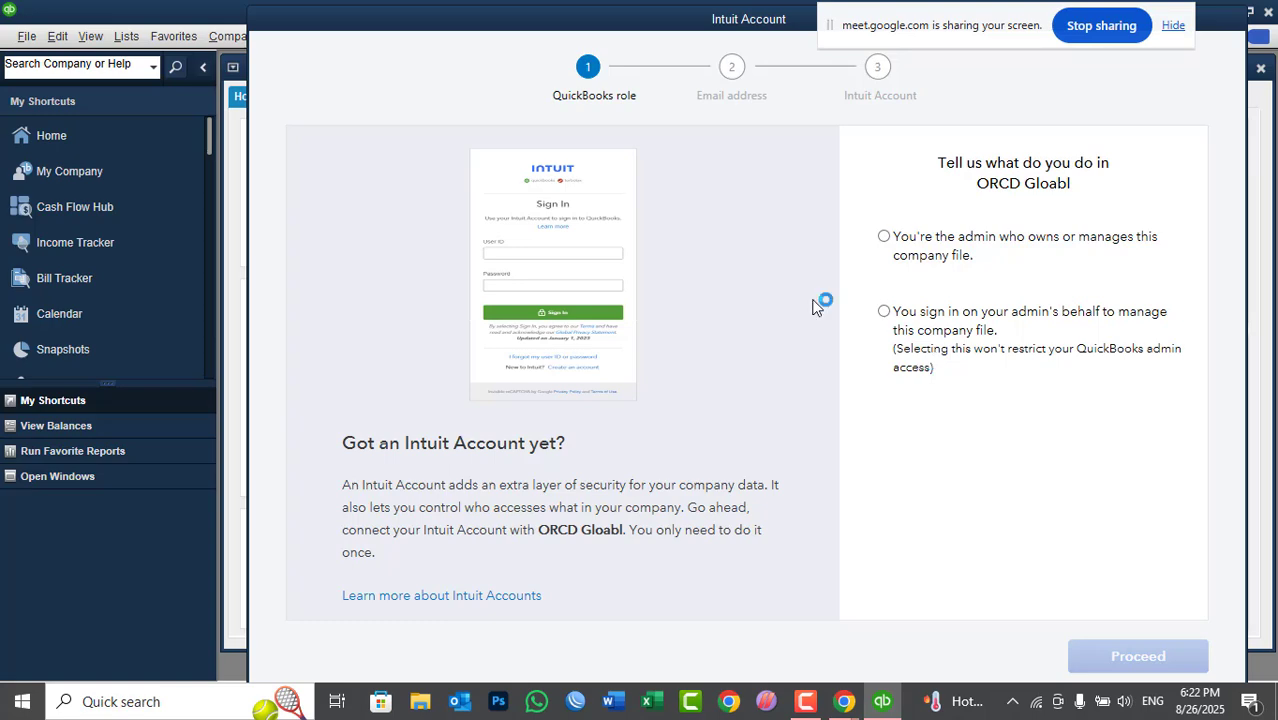
drag(536, 14, 506, 38)
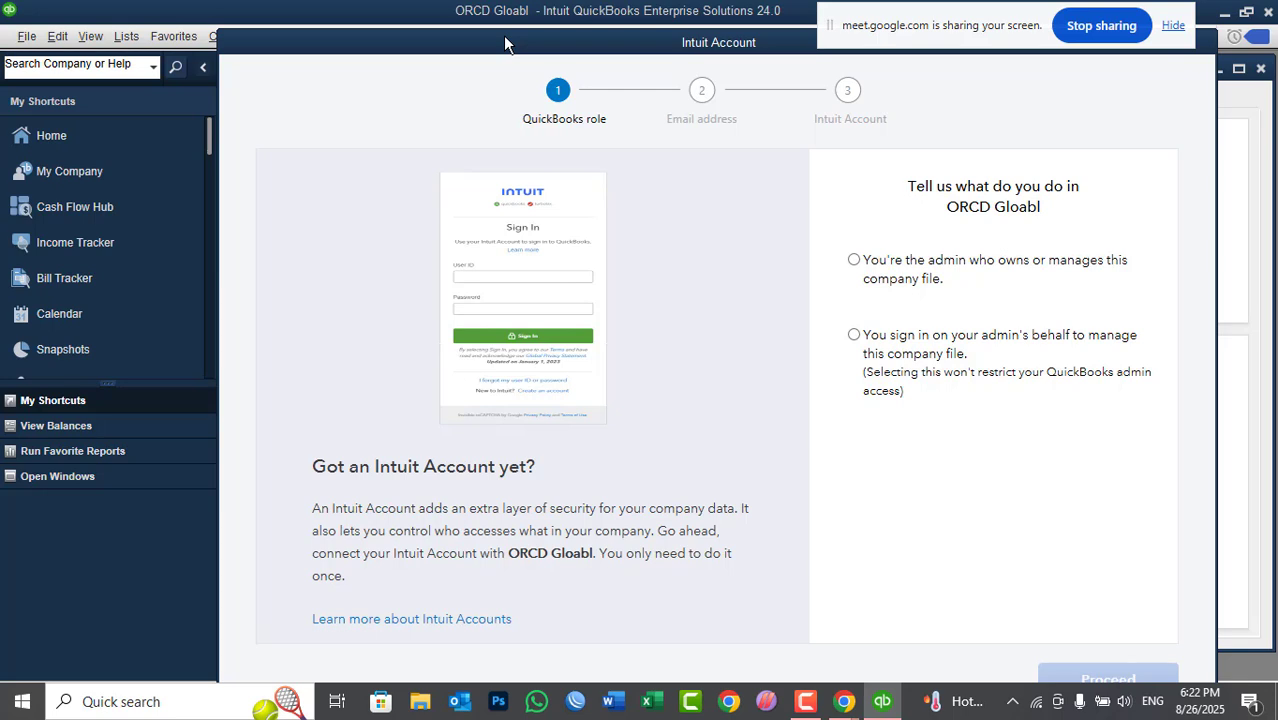
right_click(505, 40)
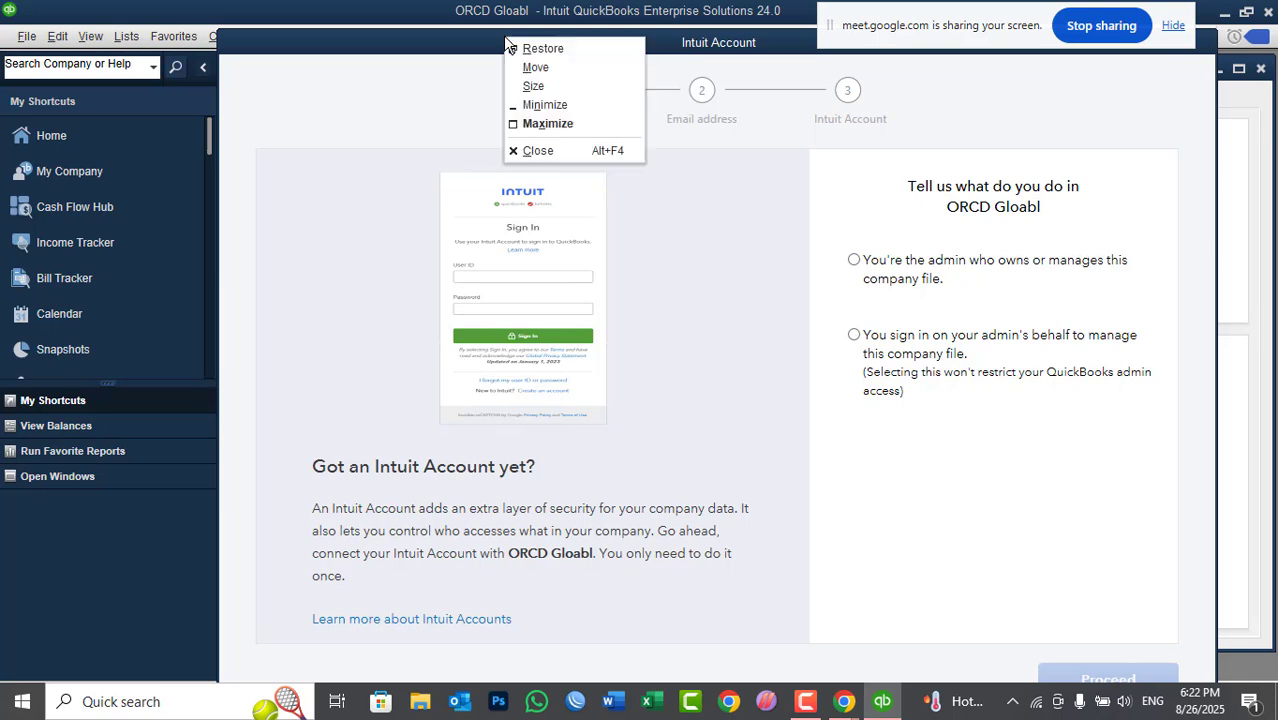
click(525, 151)
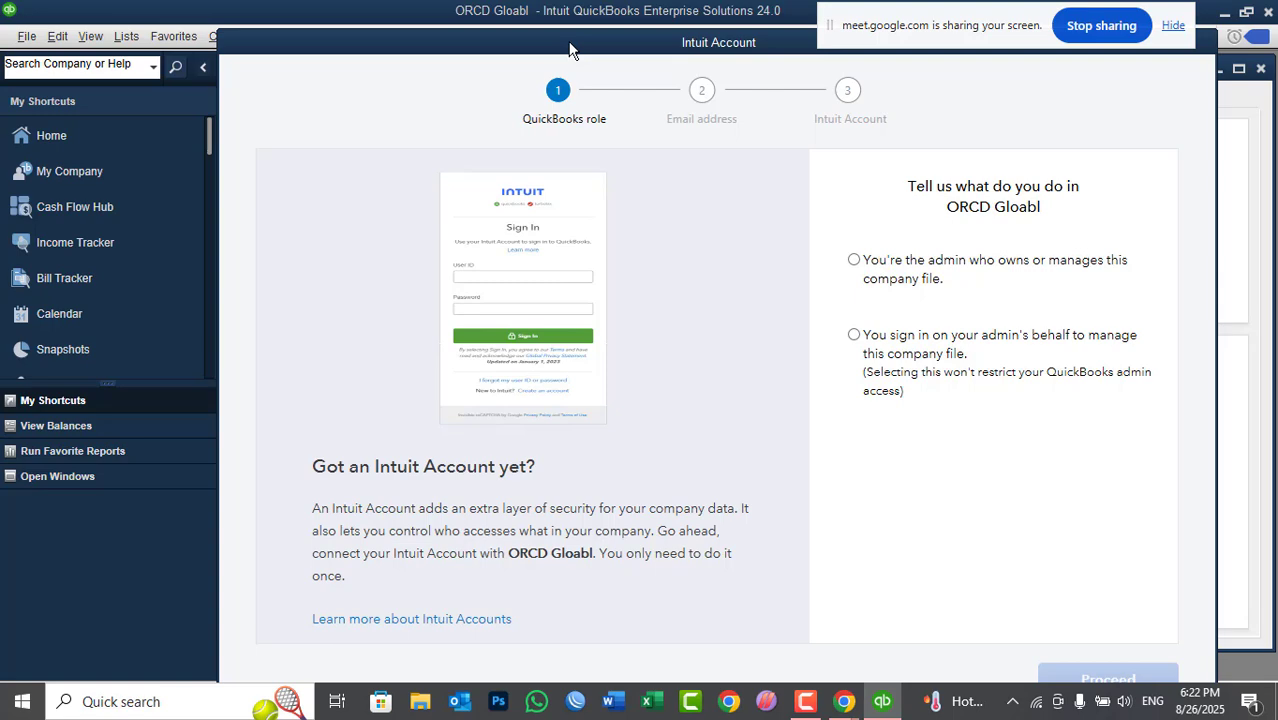
key(alt+F4)
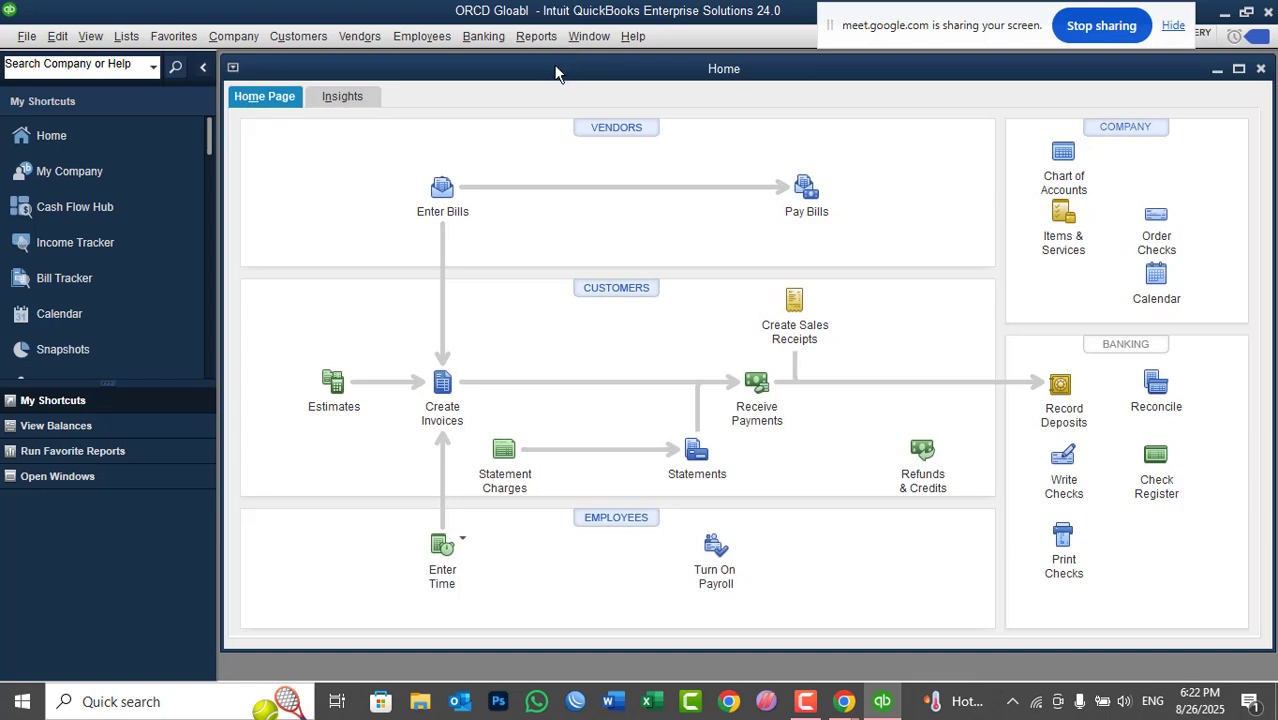
- Maximize the Home page window, browse the menu bar, then minimize QuickBooks from the taskbar
double_click(556, 70)
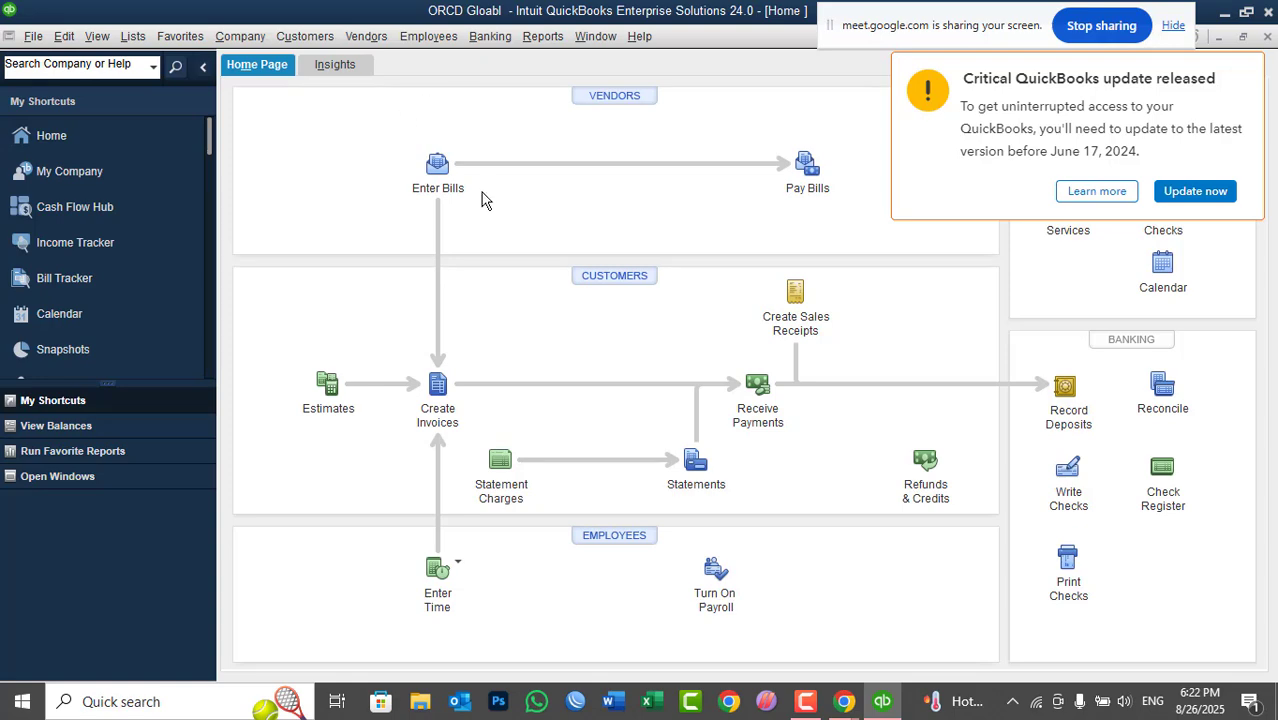
click(430, 36)
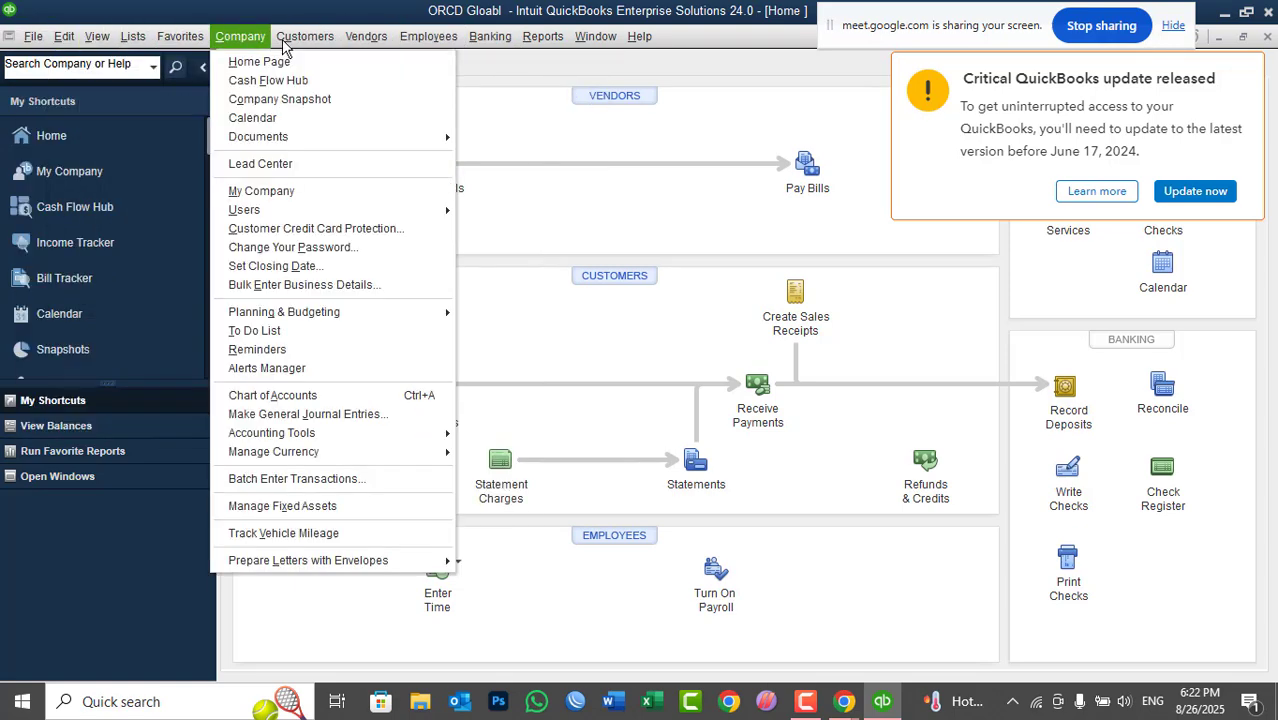
mouse_move(543, 37)
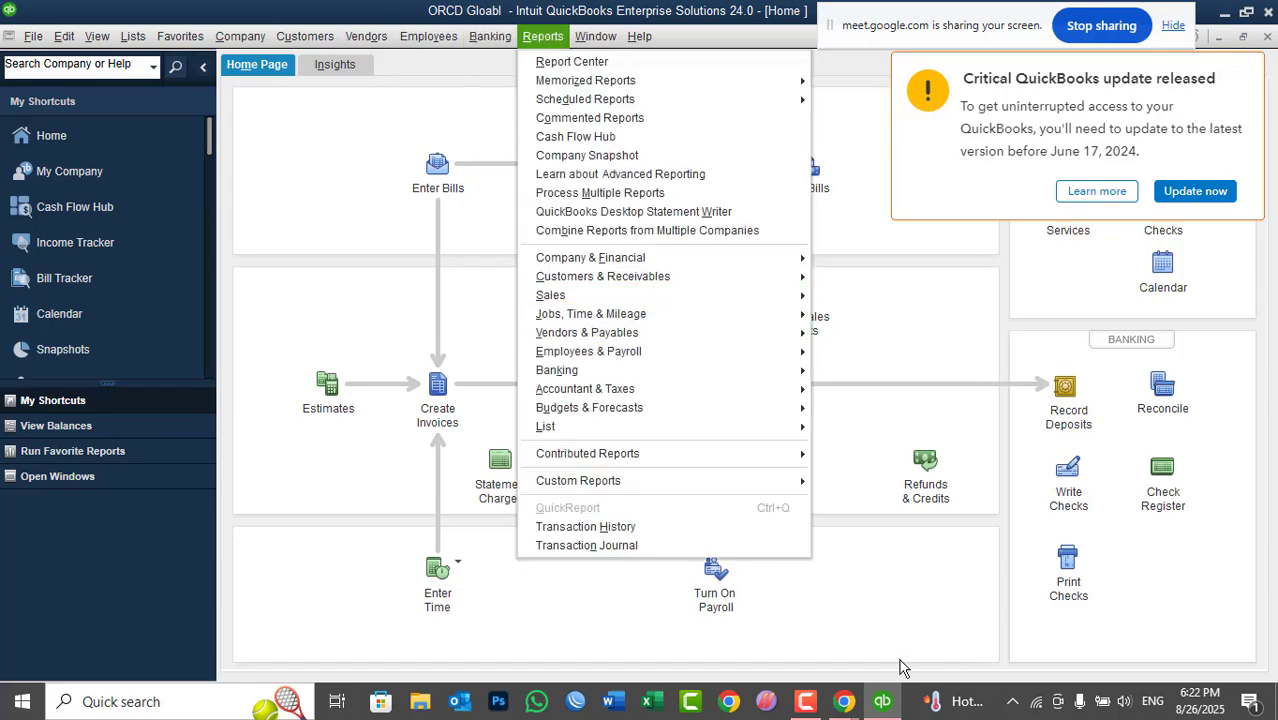
click(882, 703)
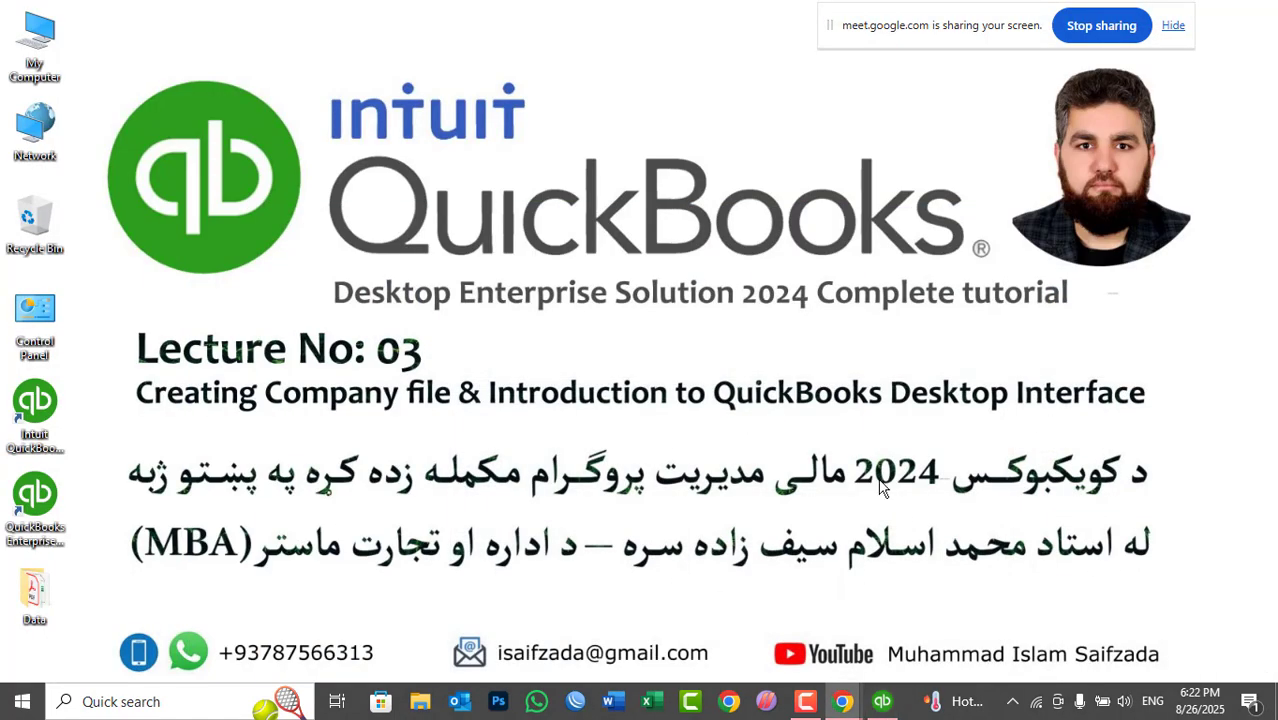